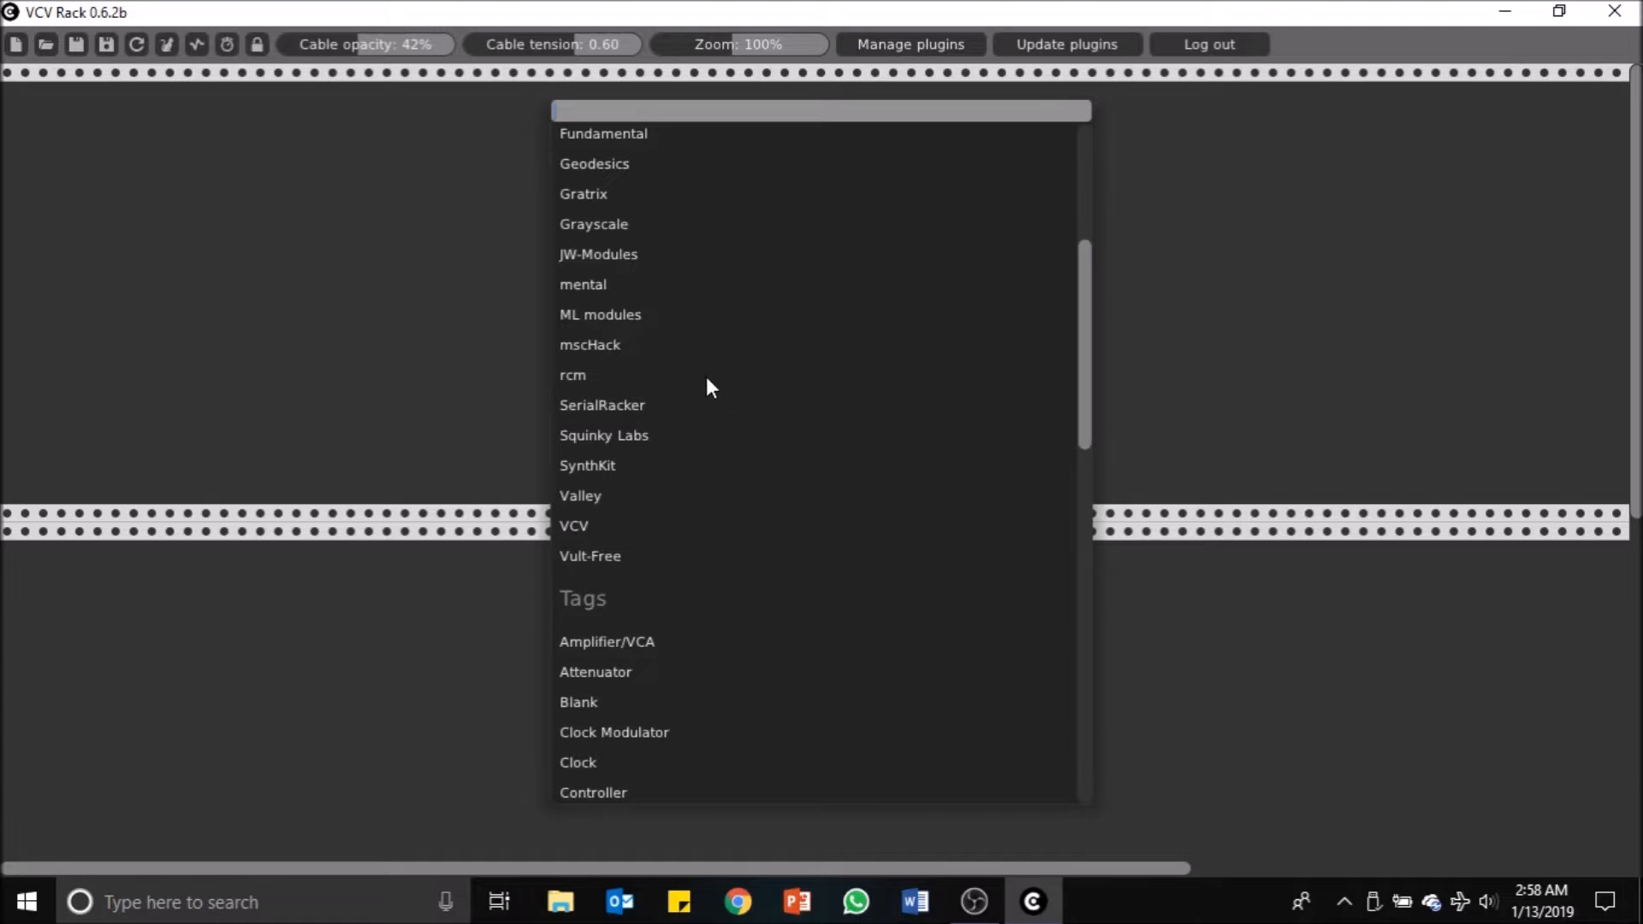
Step: Look through the module authors, inspect the modules offered by ML modules, and return to the authors list
scroll(690, 417, "up", 5)
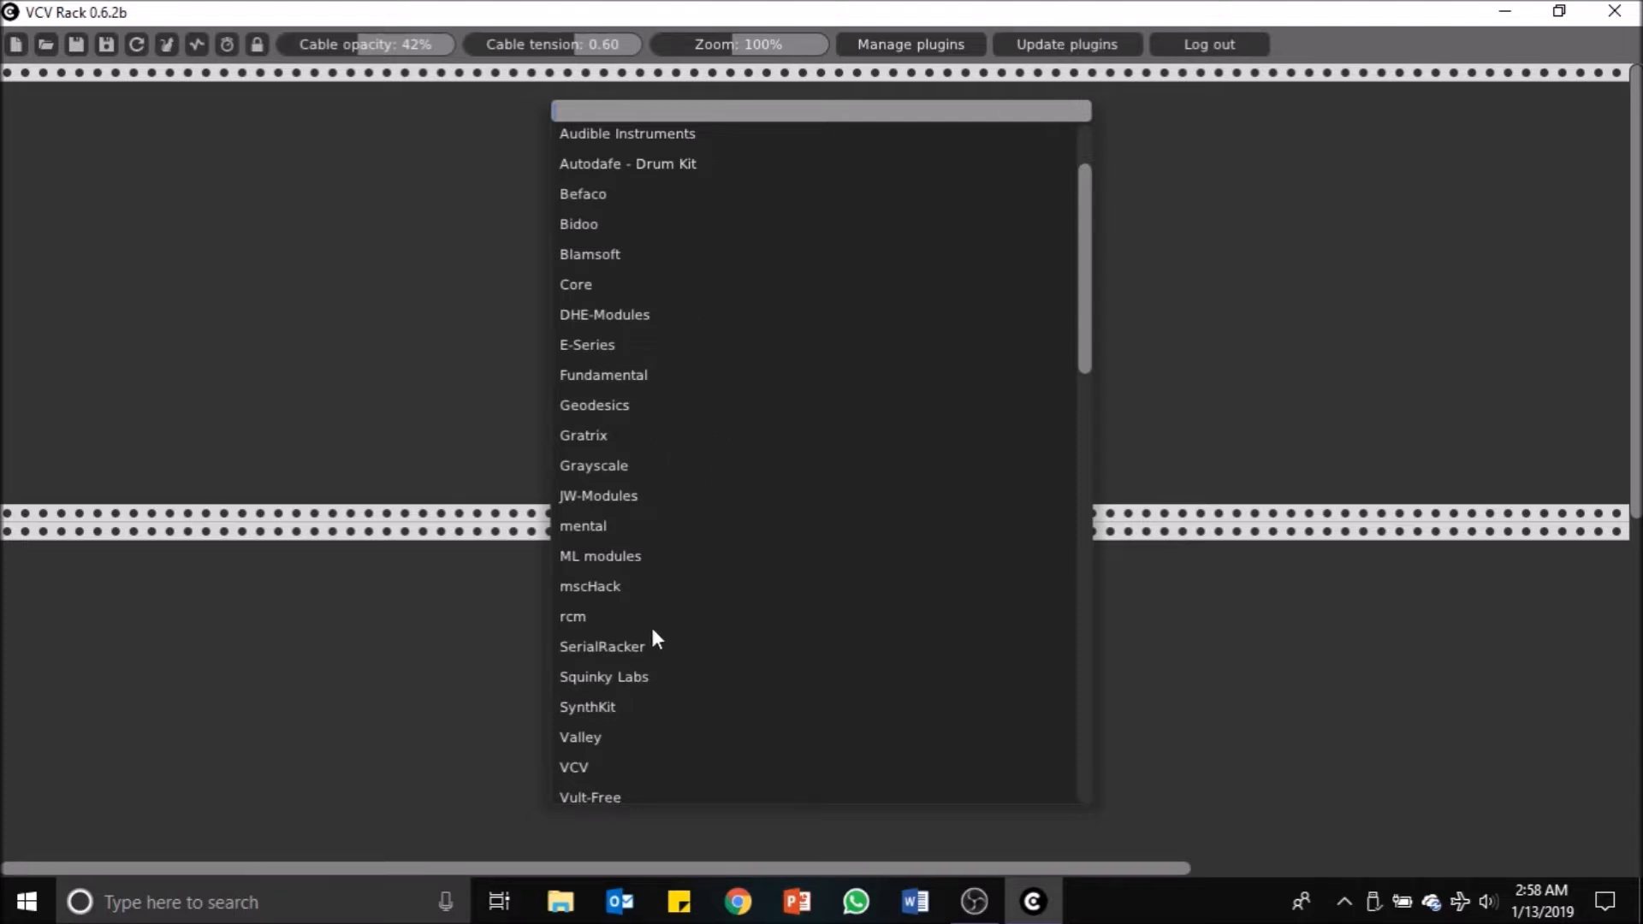
scroll(605, 513, "down", 3)
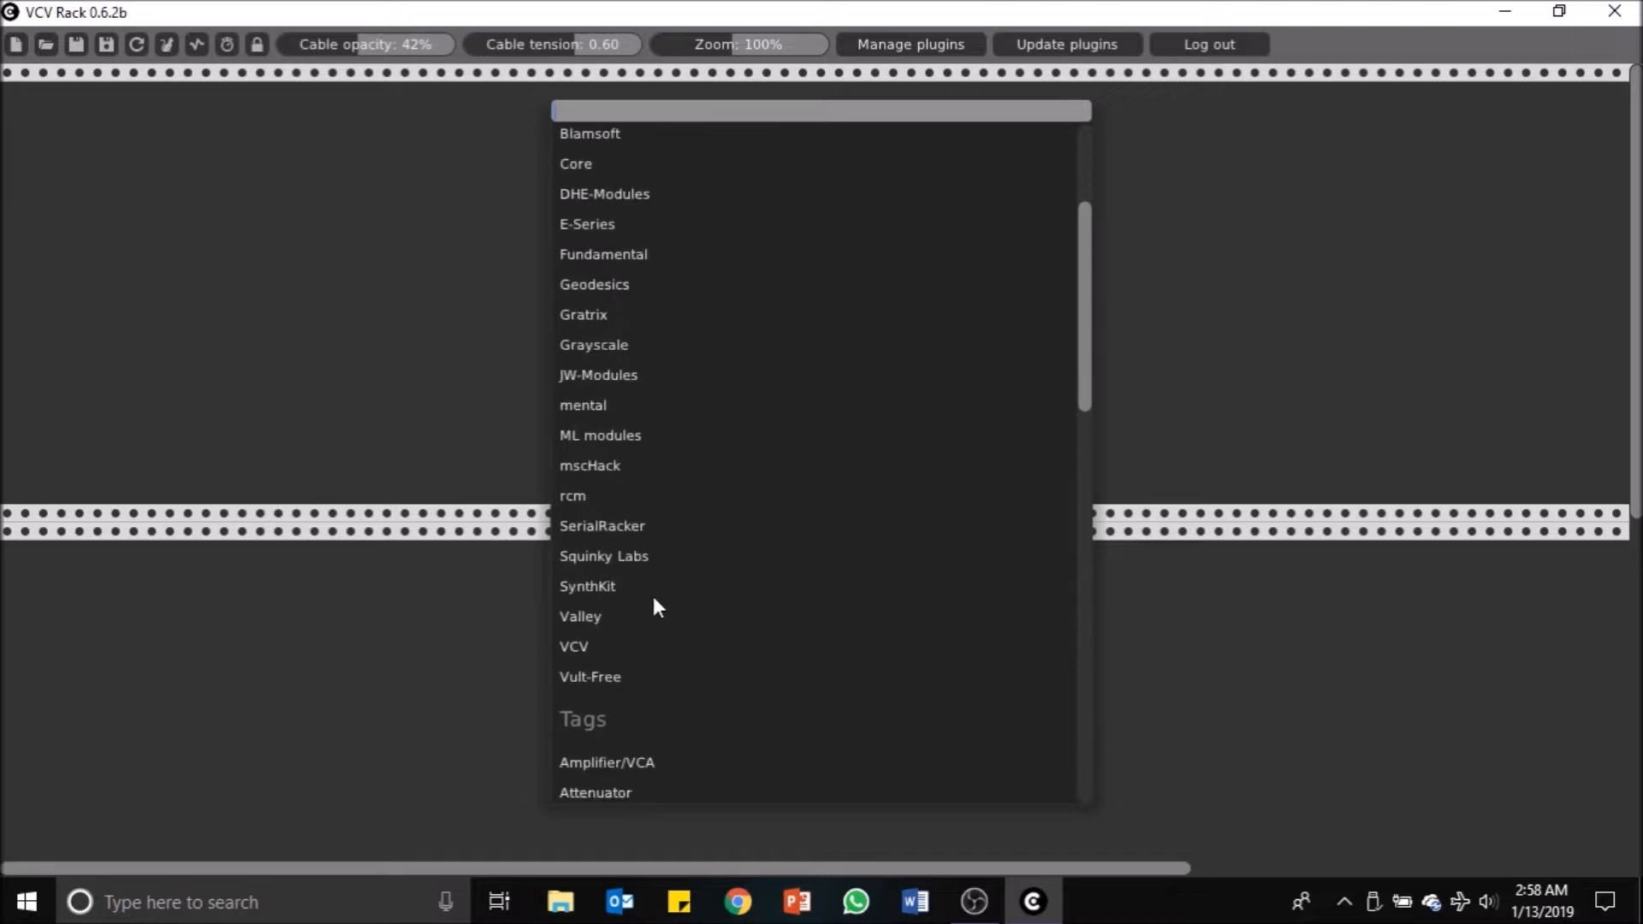
scroll(651, 597, "up", 5)
left_click(592, 618)
scroll(676, 479, "down", 2)
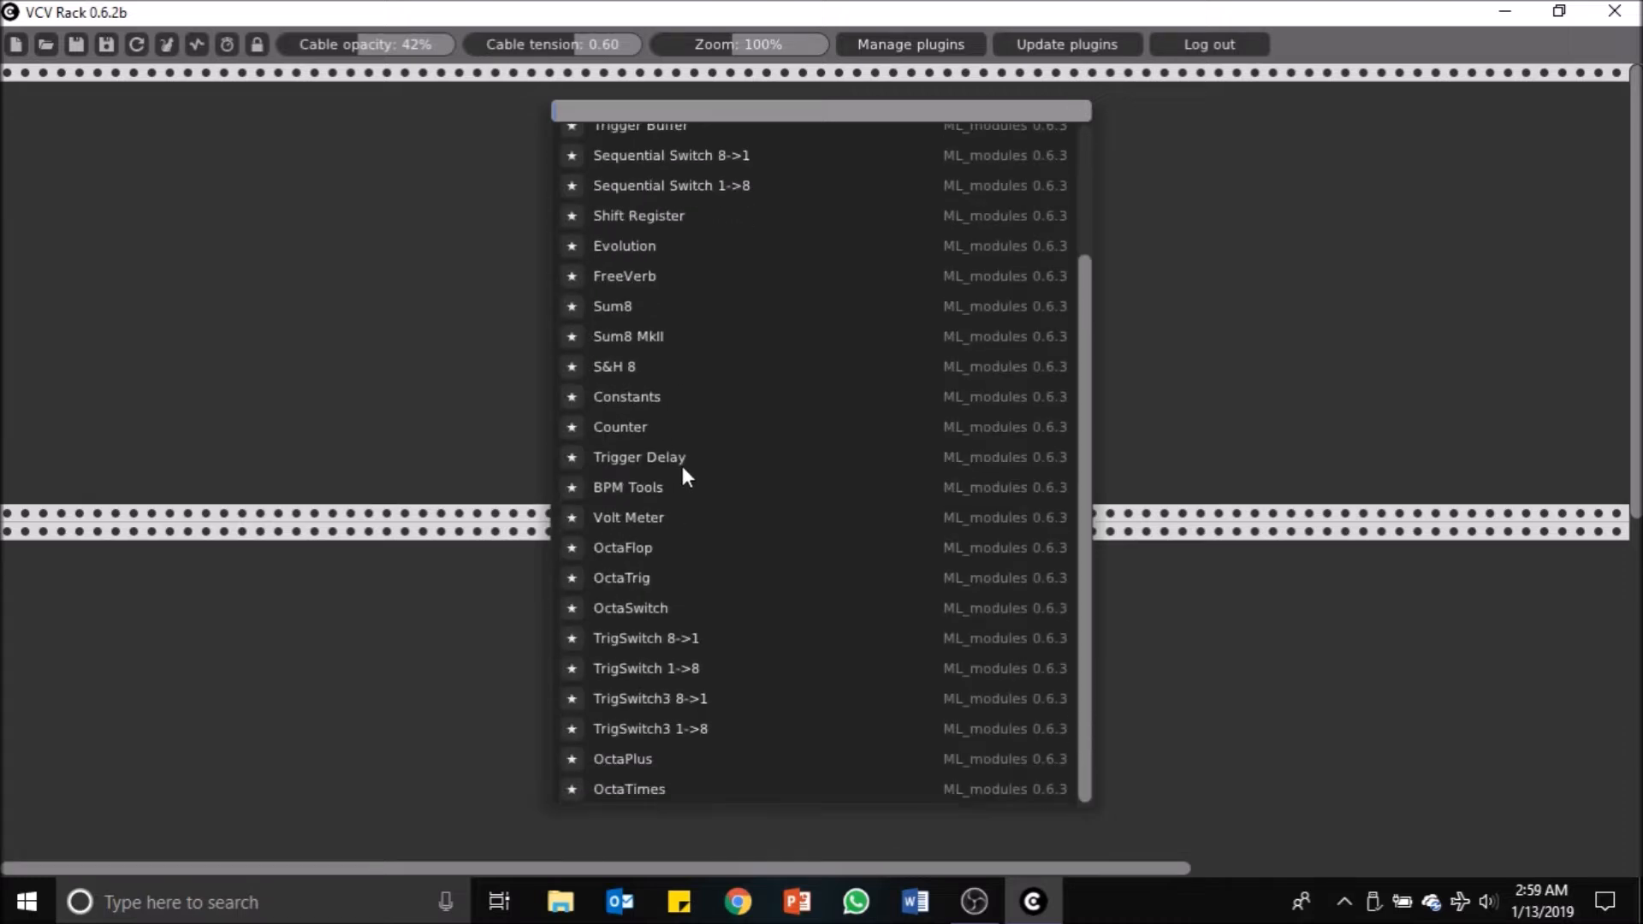
scroll(685, 457, "up", 3)
left_click(660, 150)
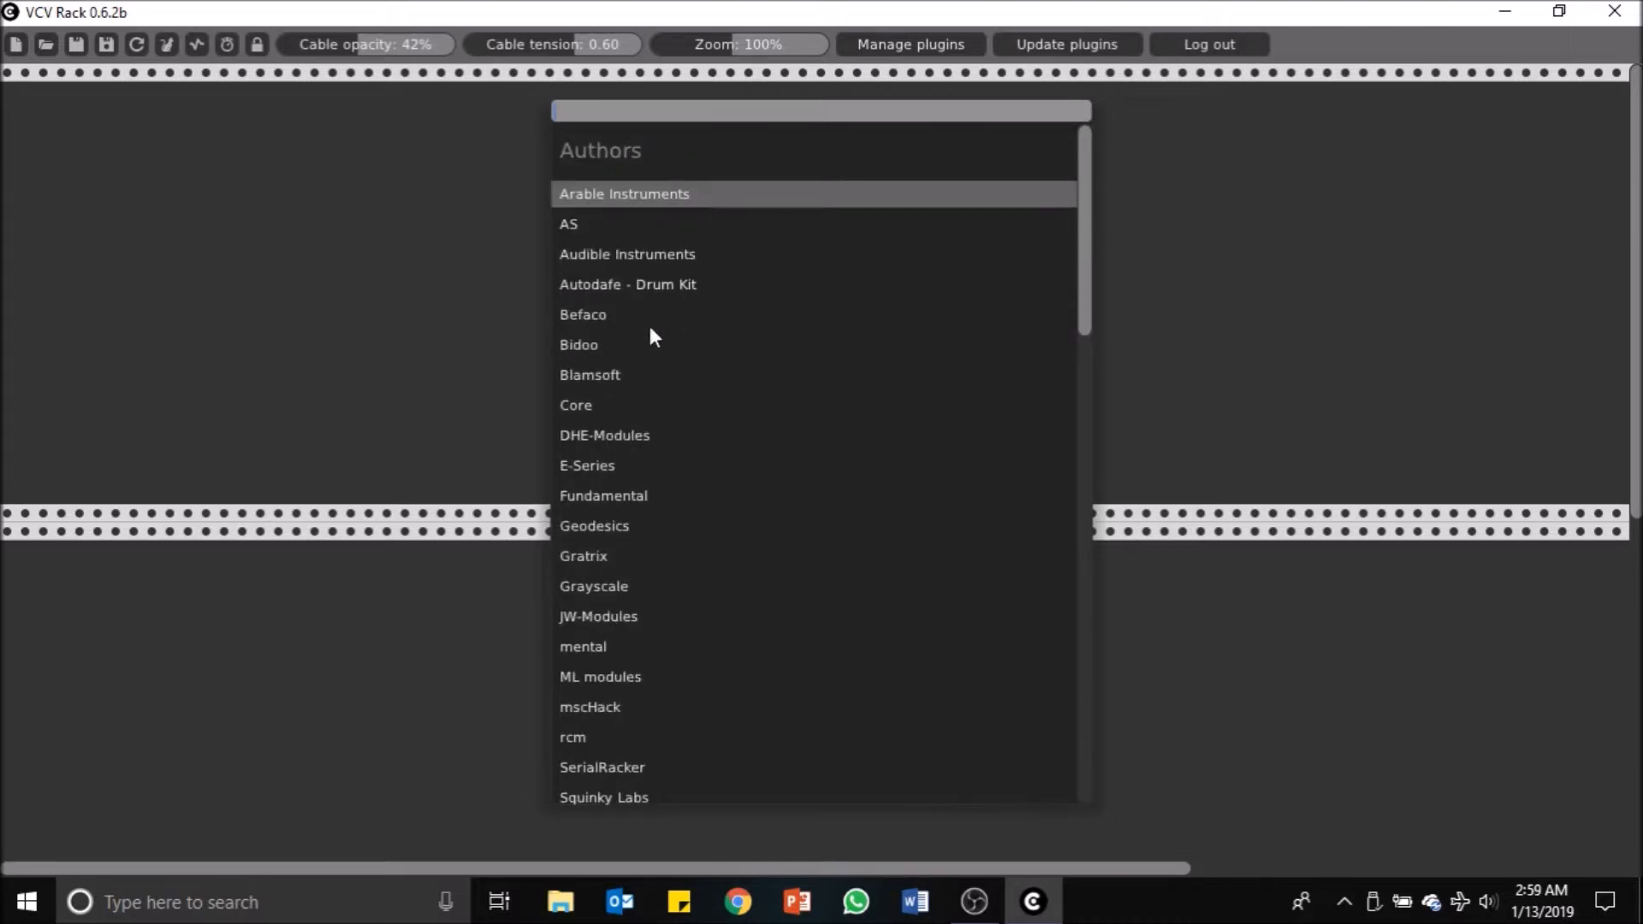
Step: Inspect the Gratrix module list, look through the authors again, and close the module browser
left_click(585, 495)
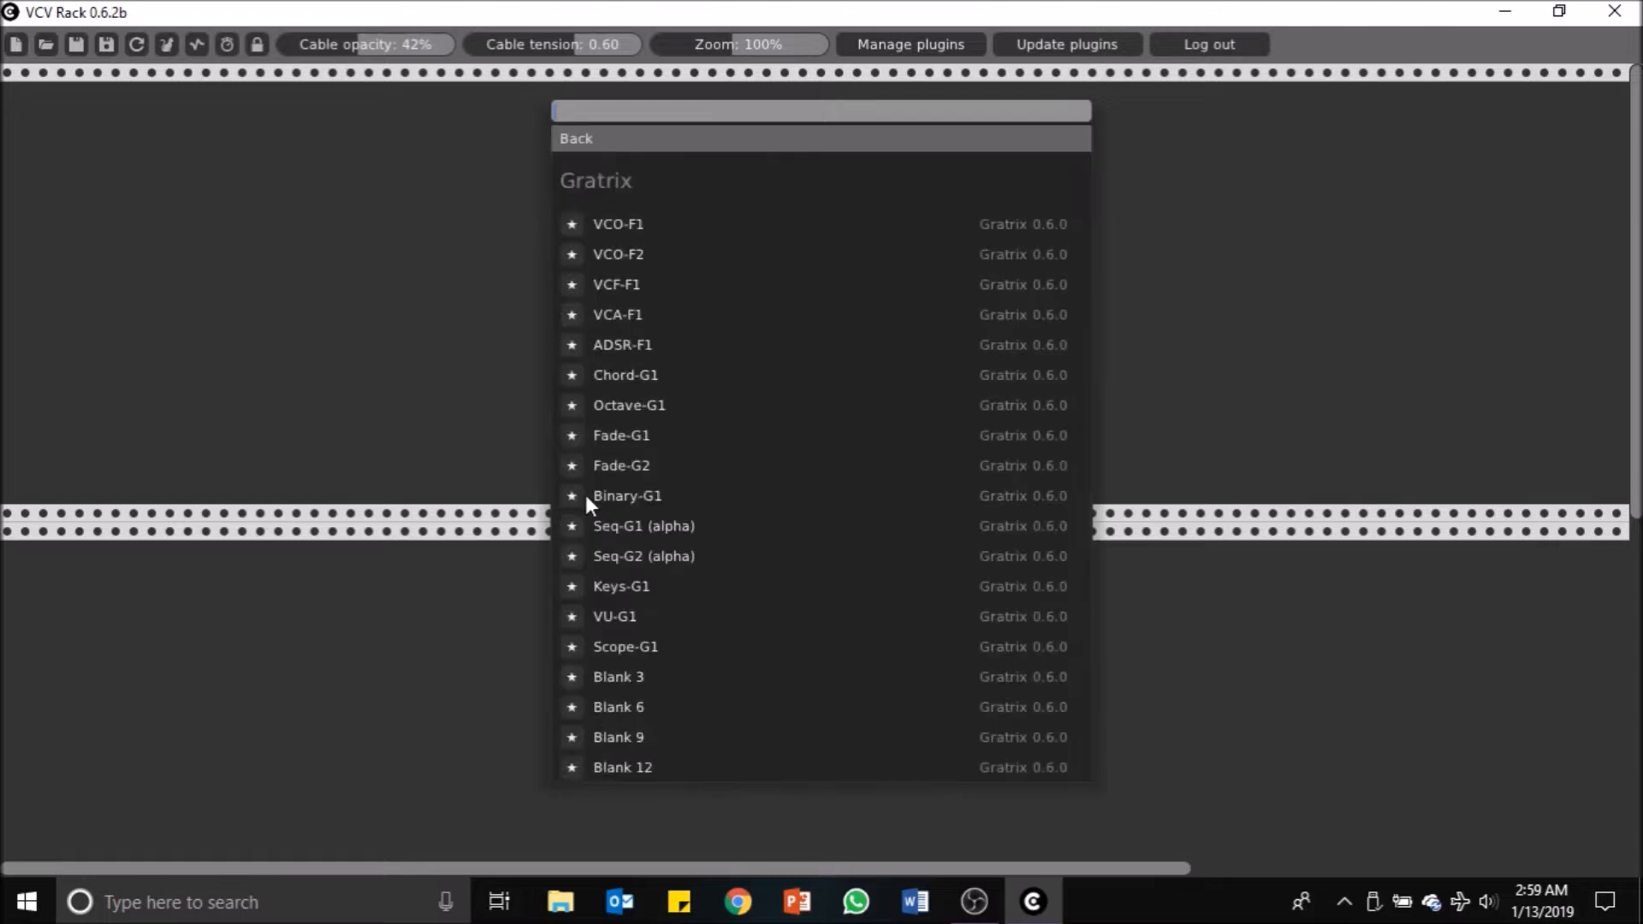
left_click(650, 141)
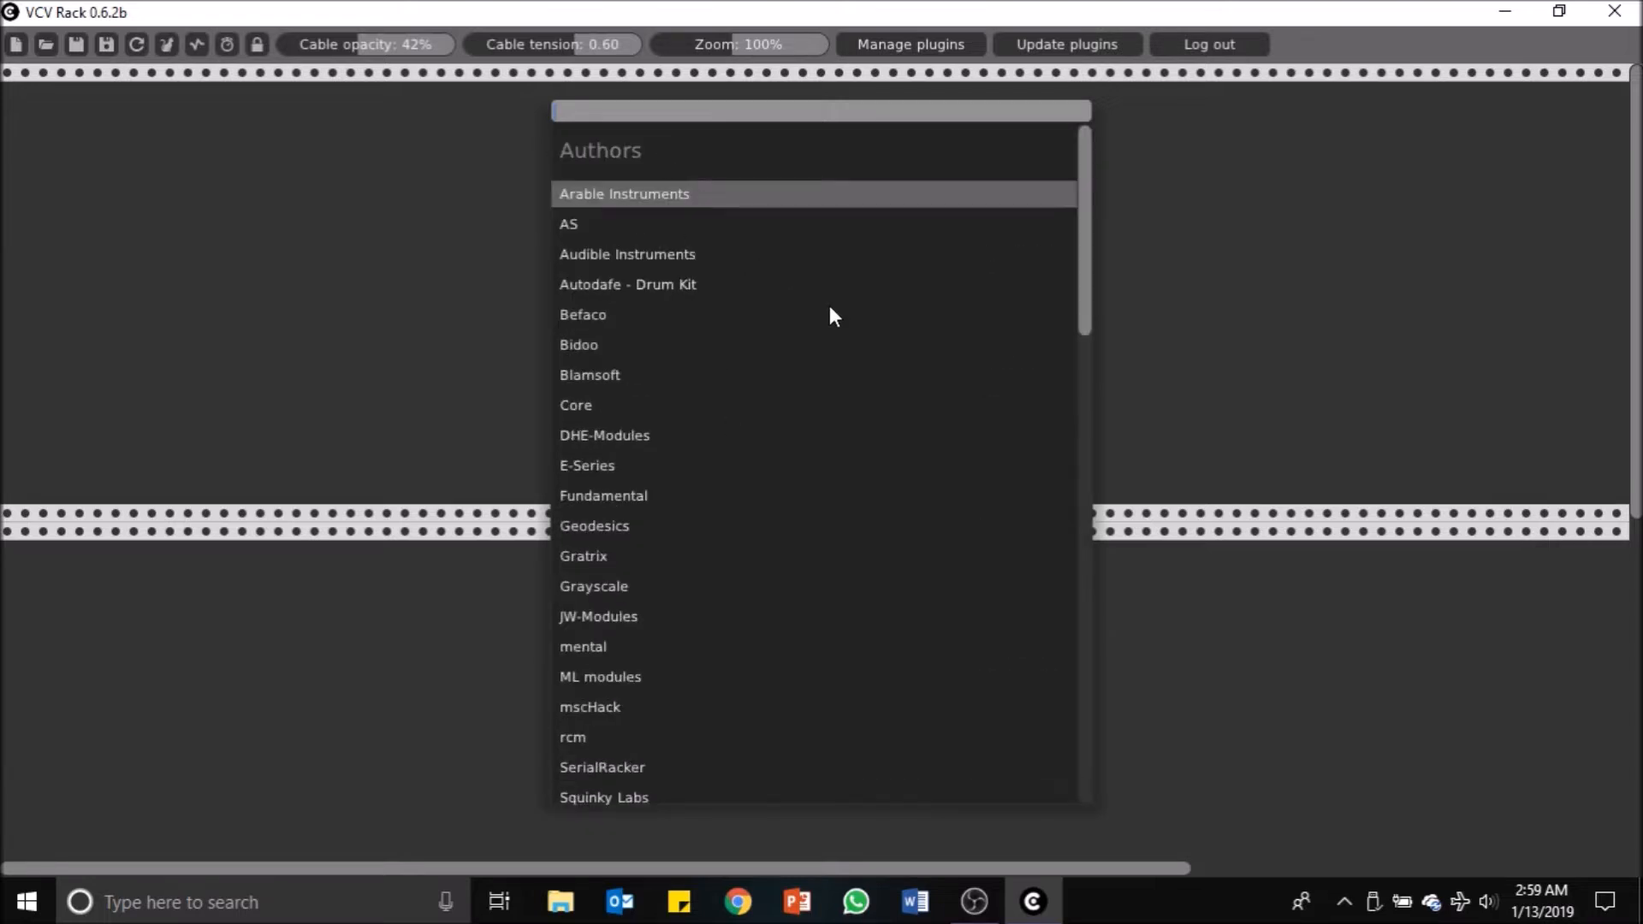
scroll(715, 556, "down", 3)
scroll(722, 561, "up", 2)
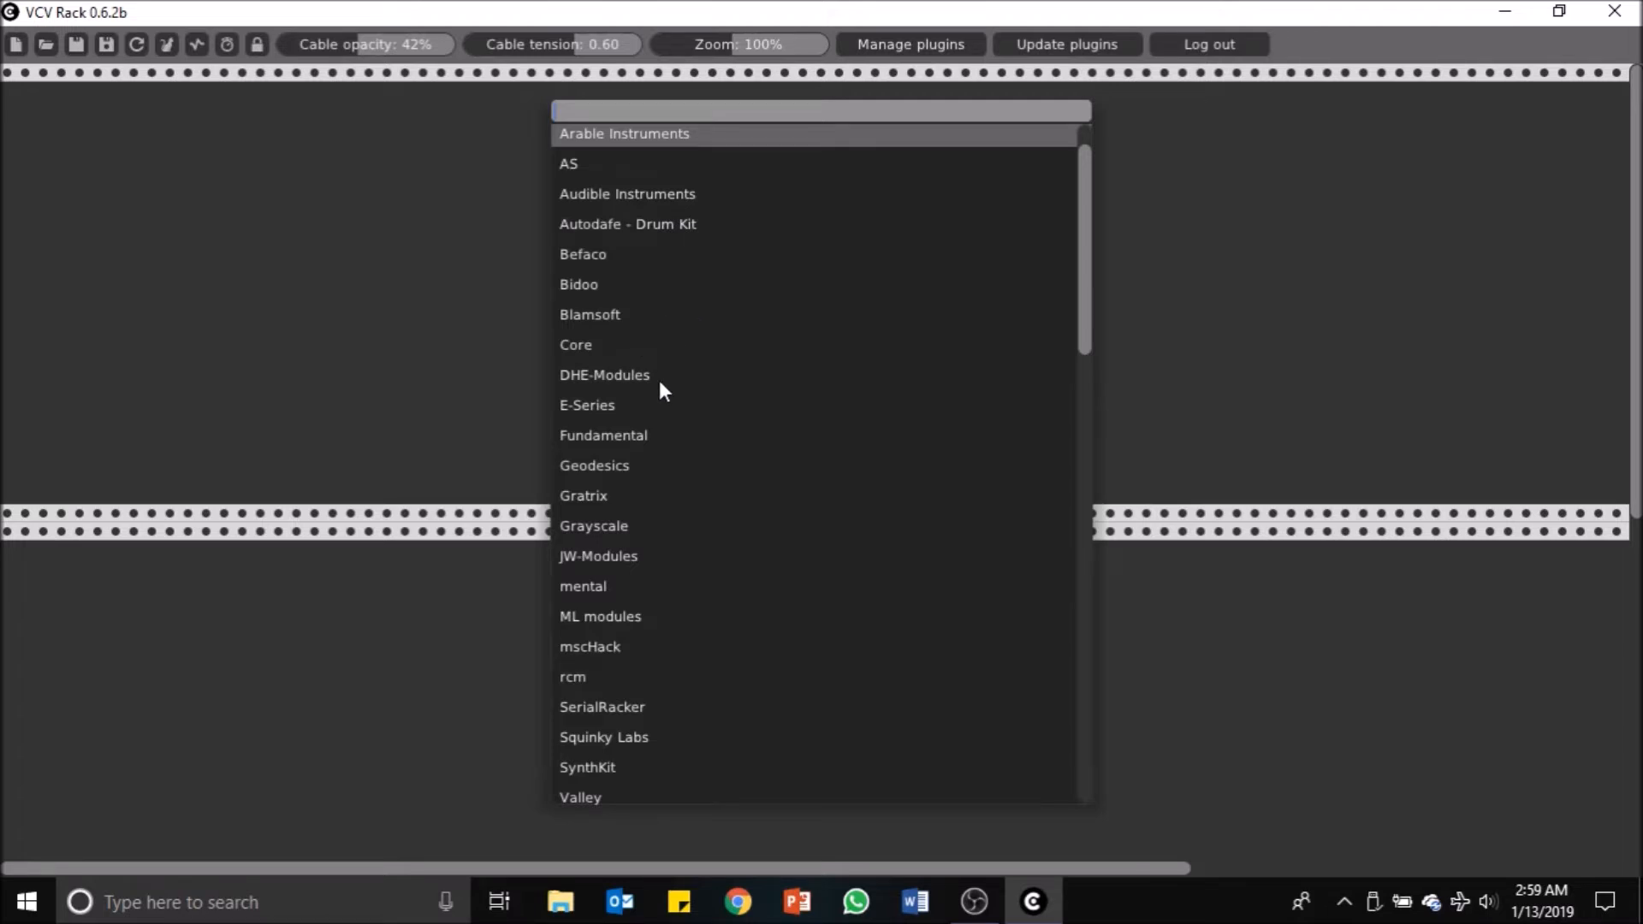
scroll(668, 370, "down", 4)
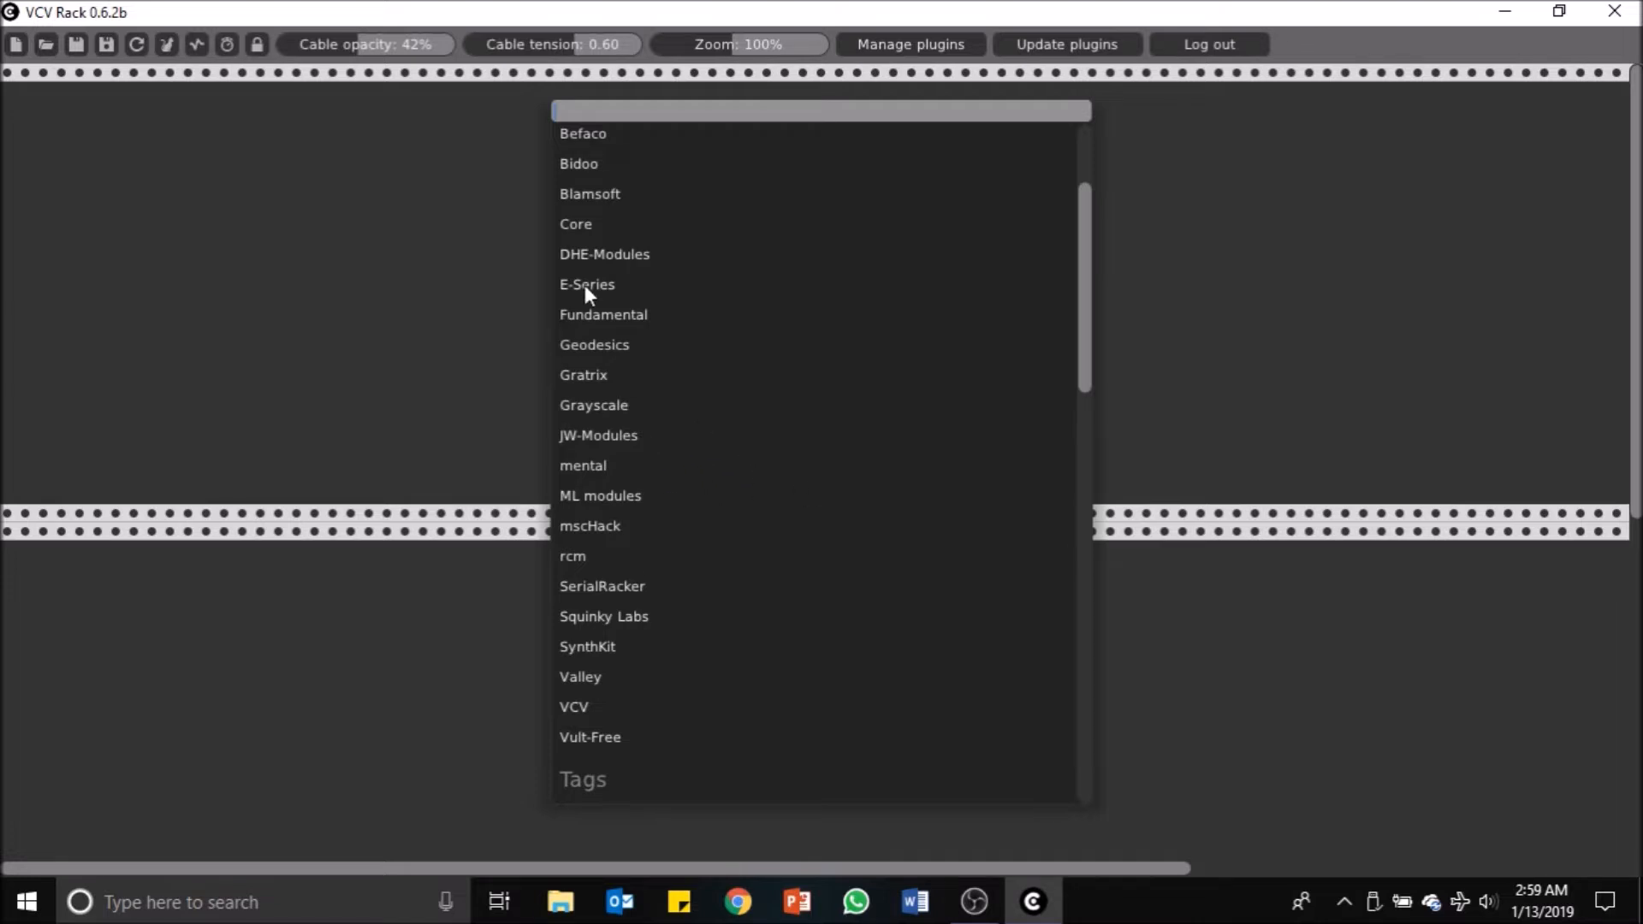
scroll(696, 277, "up", 3)
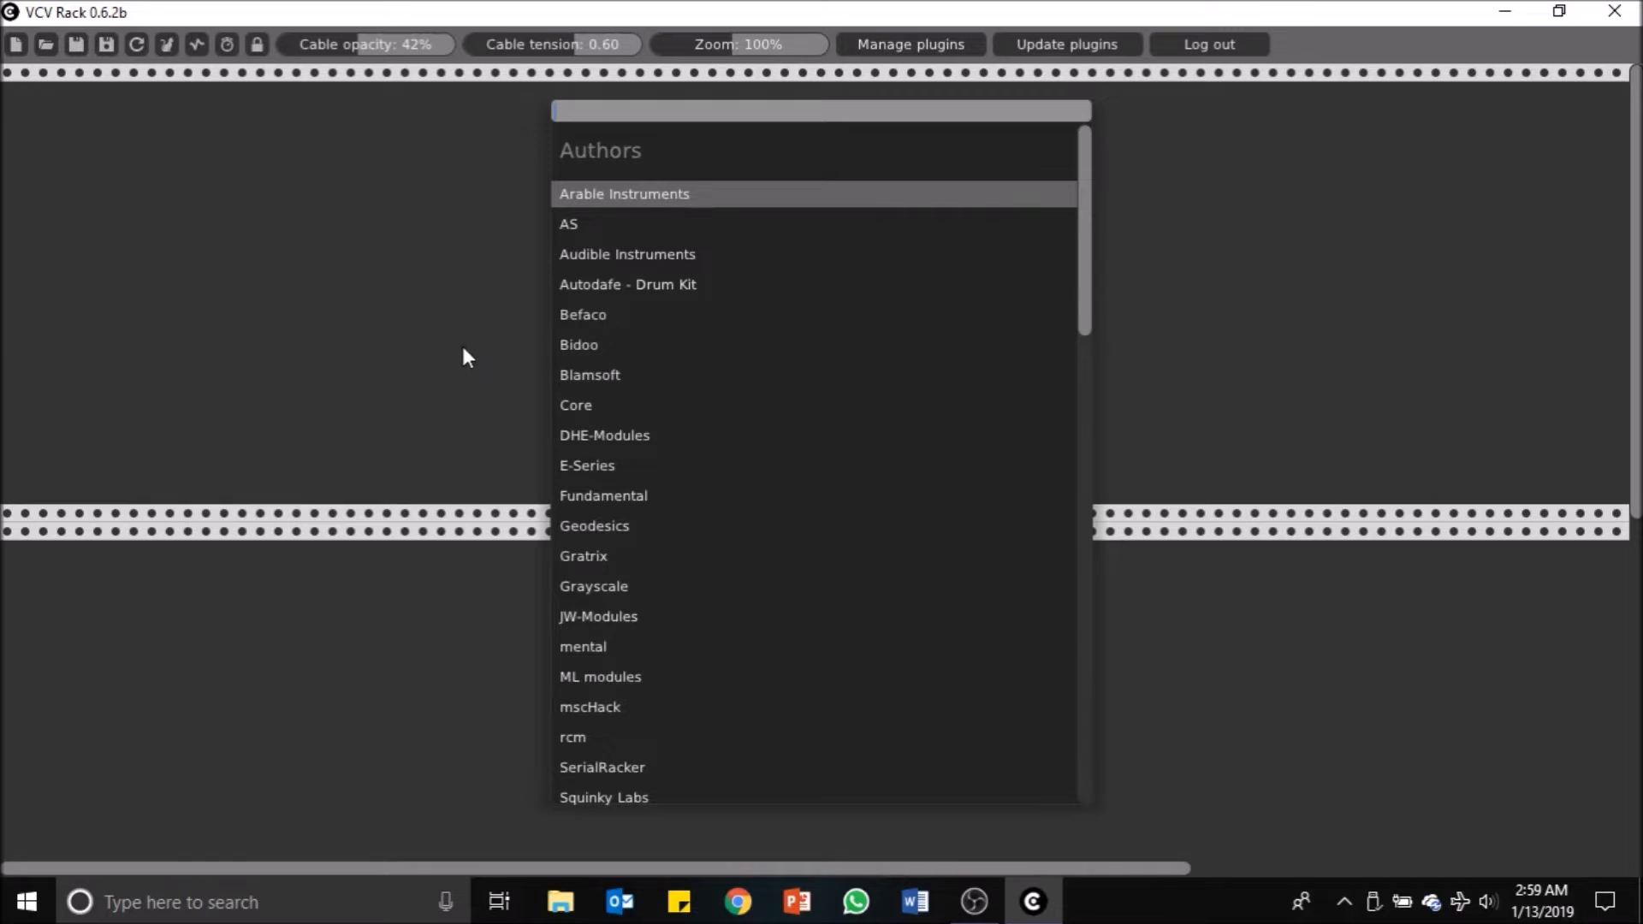
left_click(475, 316)
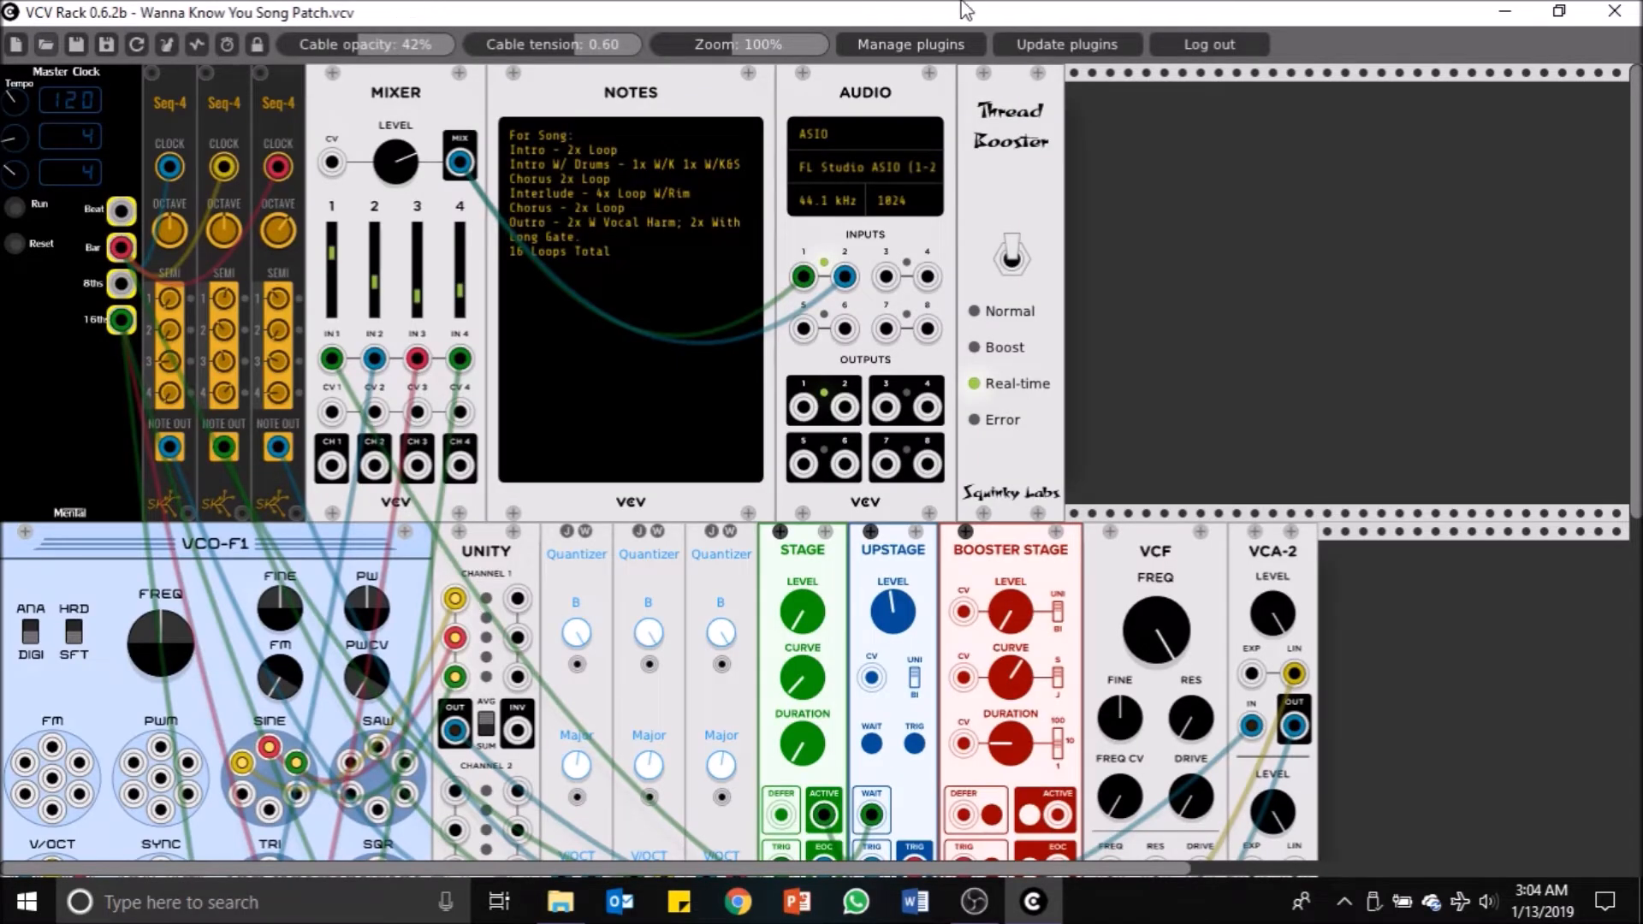
Step: Look over the whole Wanna Know You Song Patch, from the clock, sequencer and mixer row to the drum and Algorhythm row
scroll(689, 368, "down", 1)
scroll(689, 370, "down", 10)
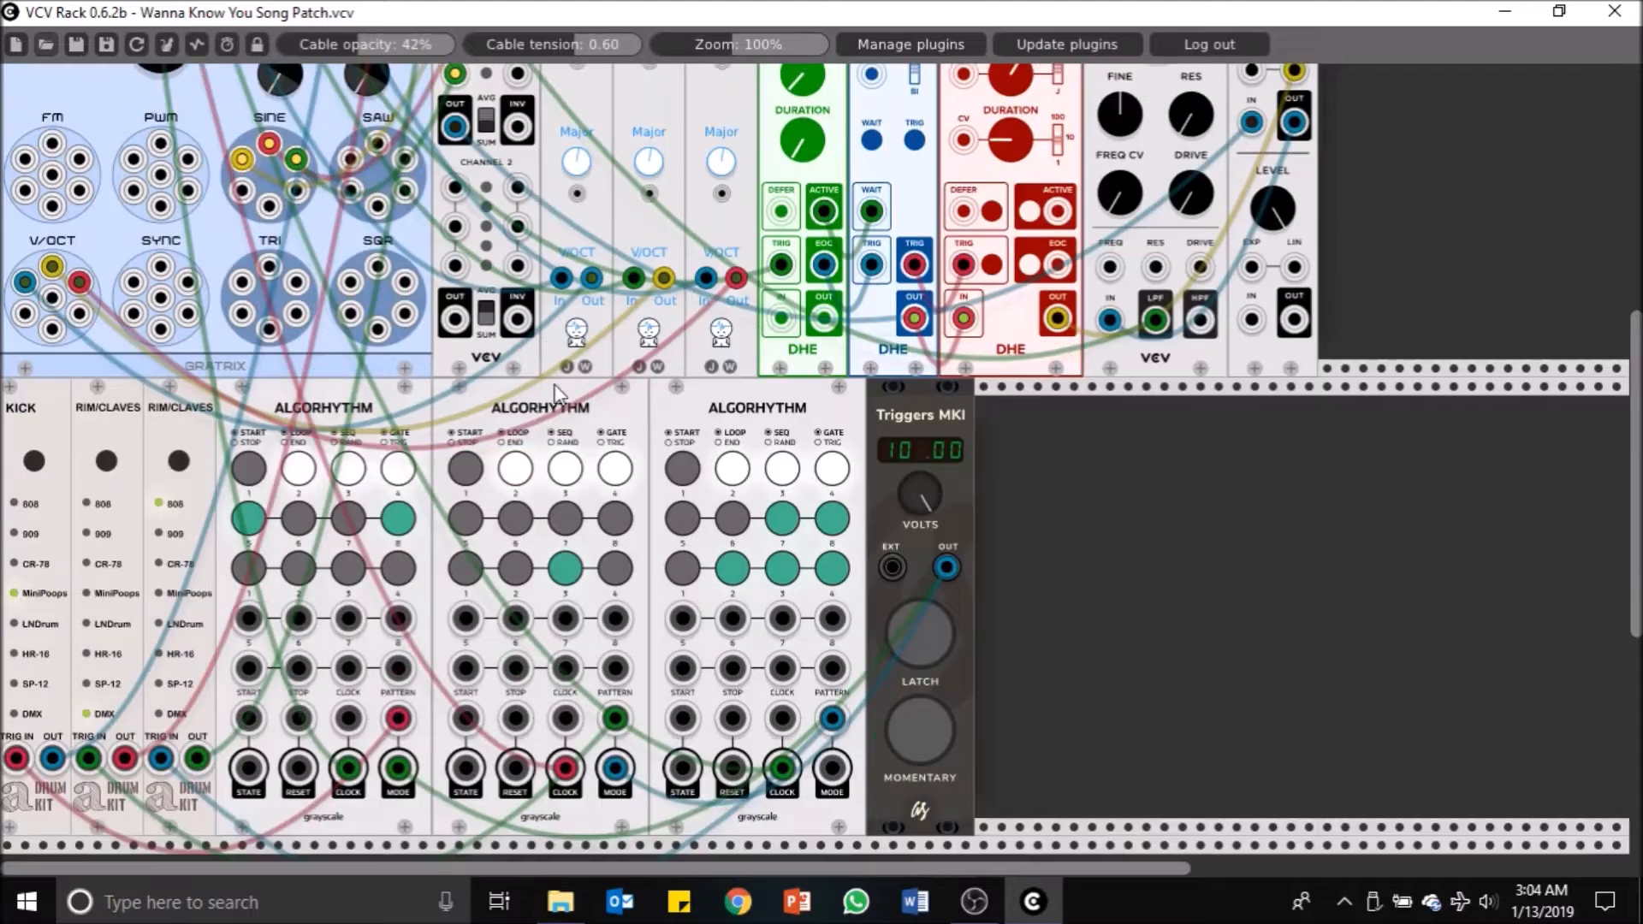
scroll(537, 462, "up", 11)
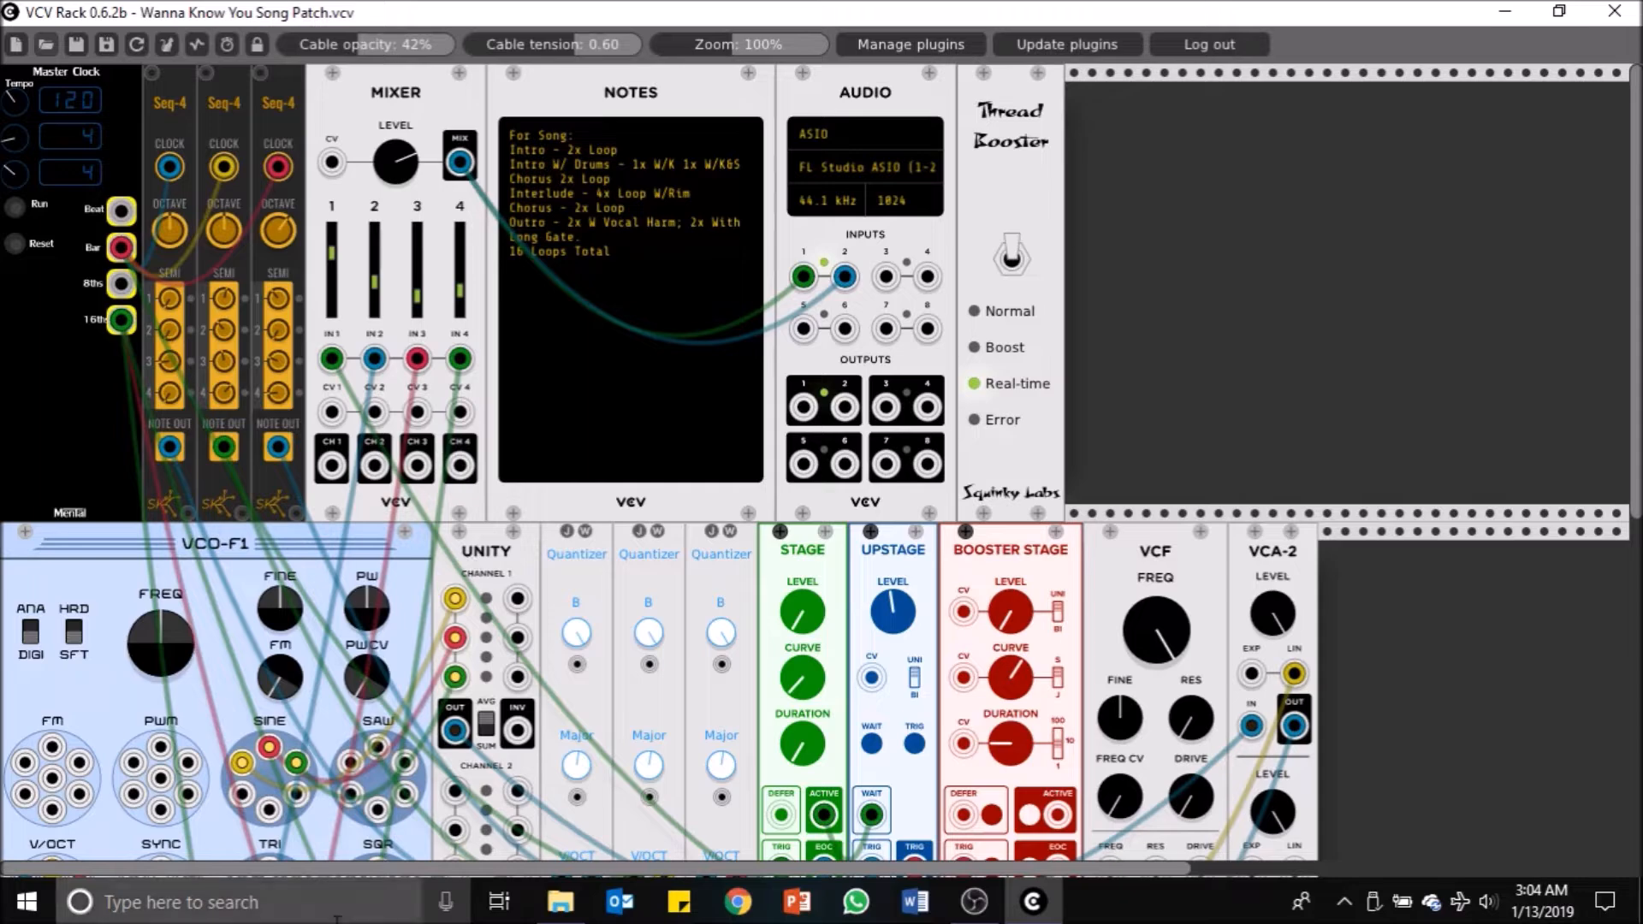
scroll(582, 676, "down", 2)
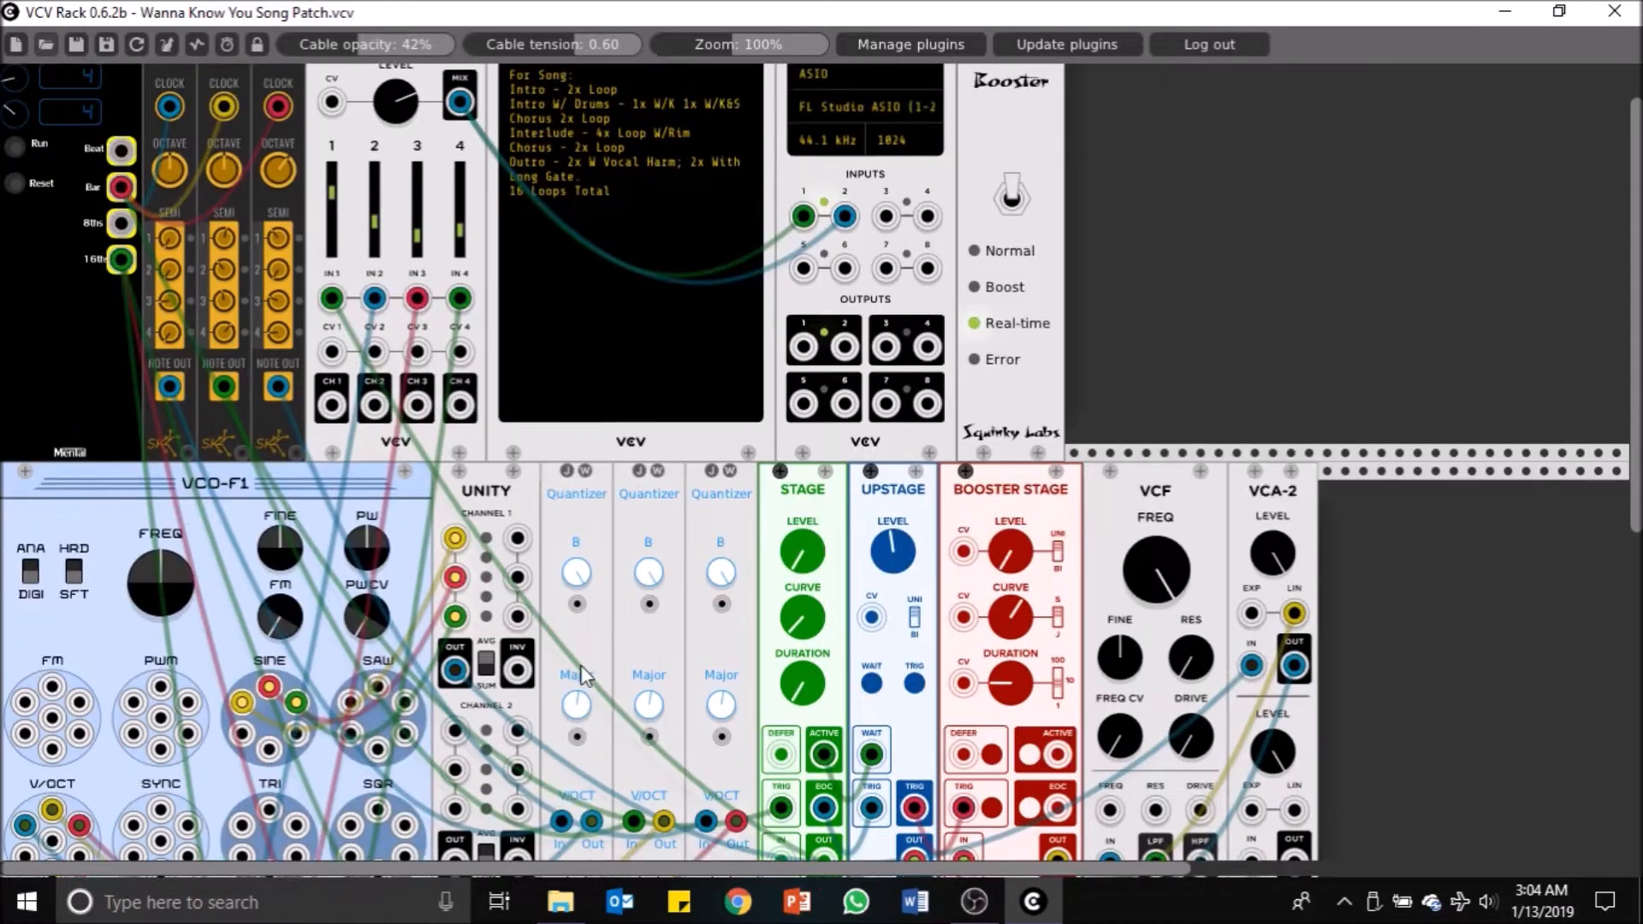
scroll(614, 669, "down", 5)
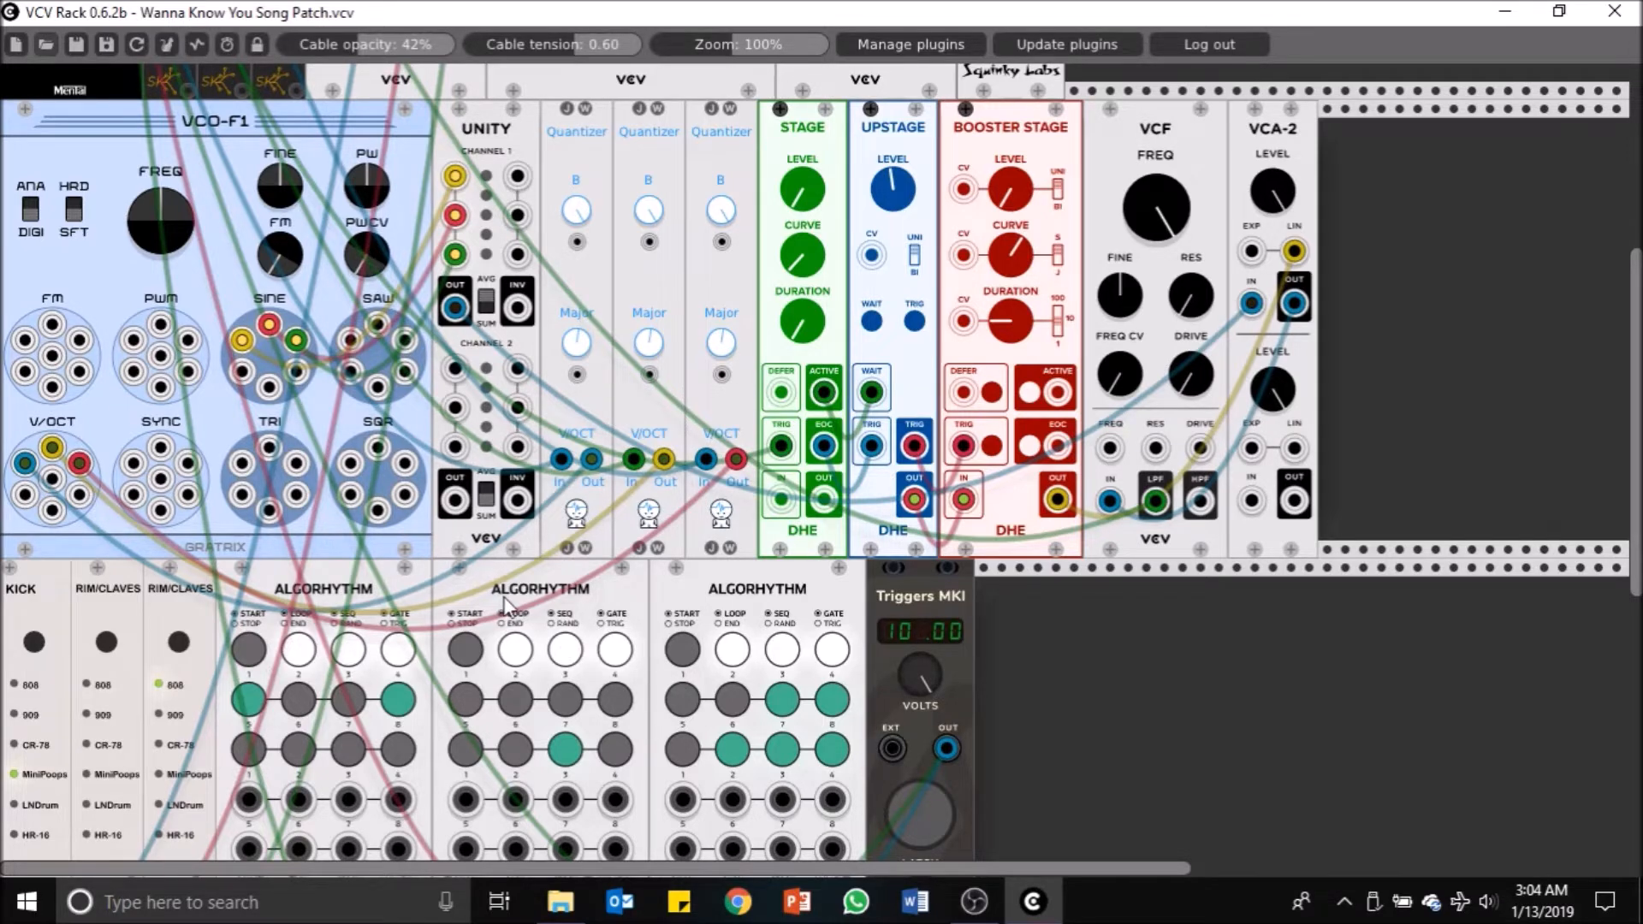
scroll(390, 565, "down", 3)
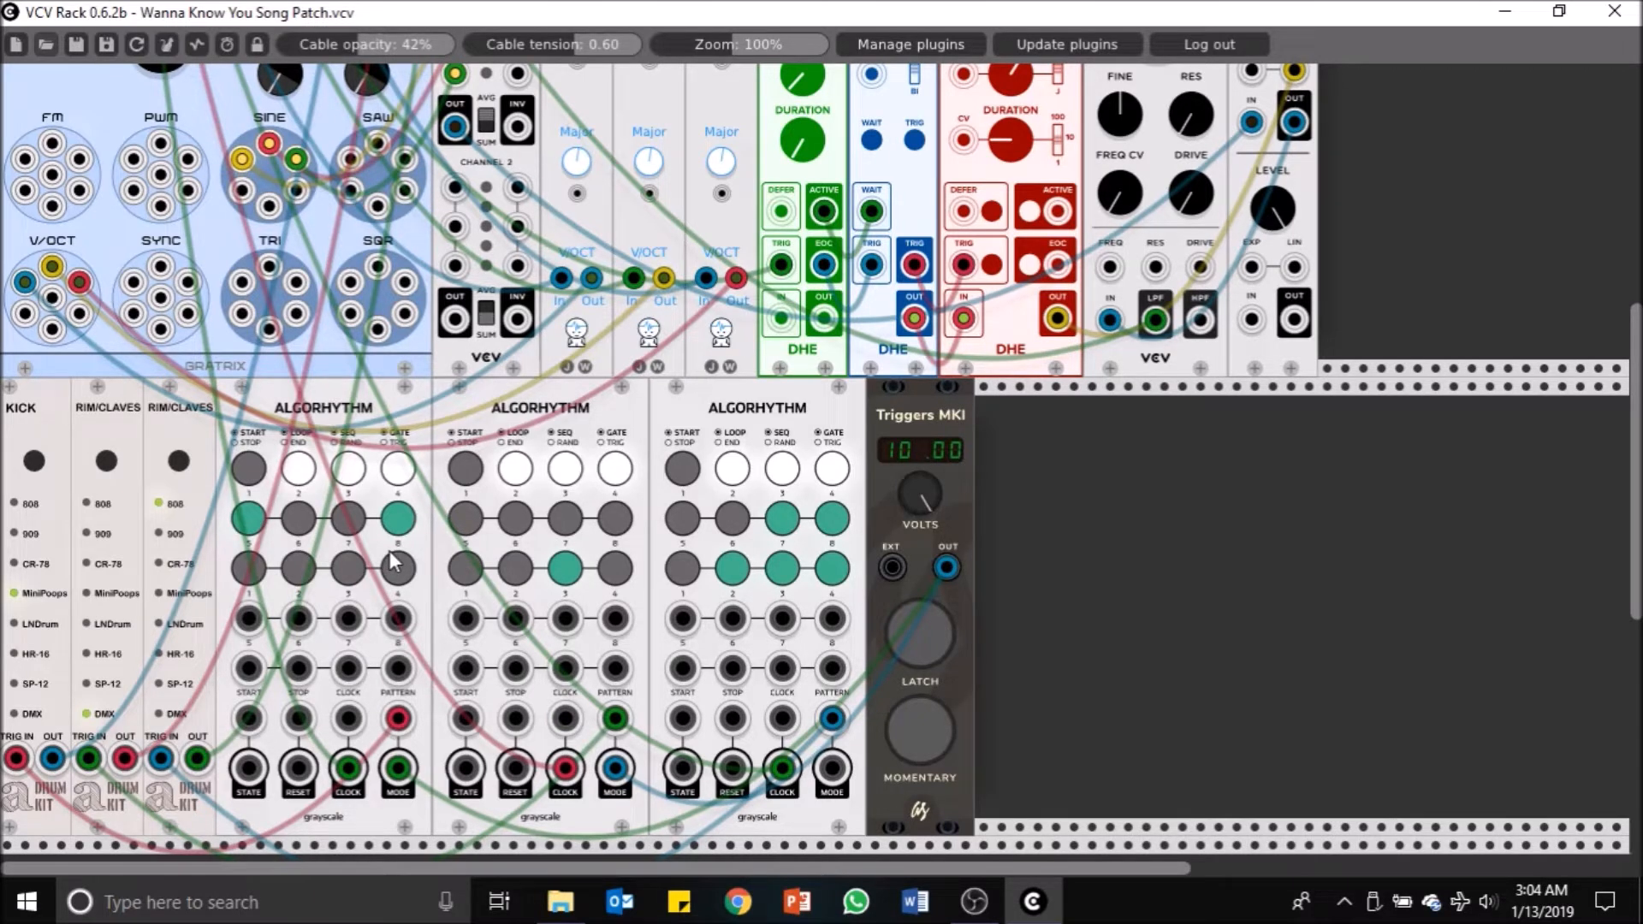
scroll(458, 419, "up", 4)
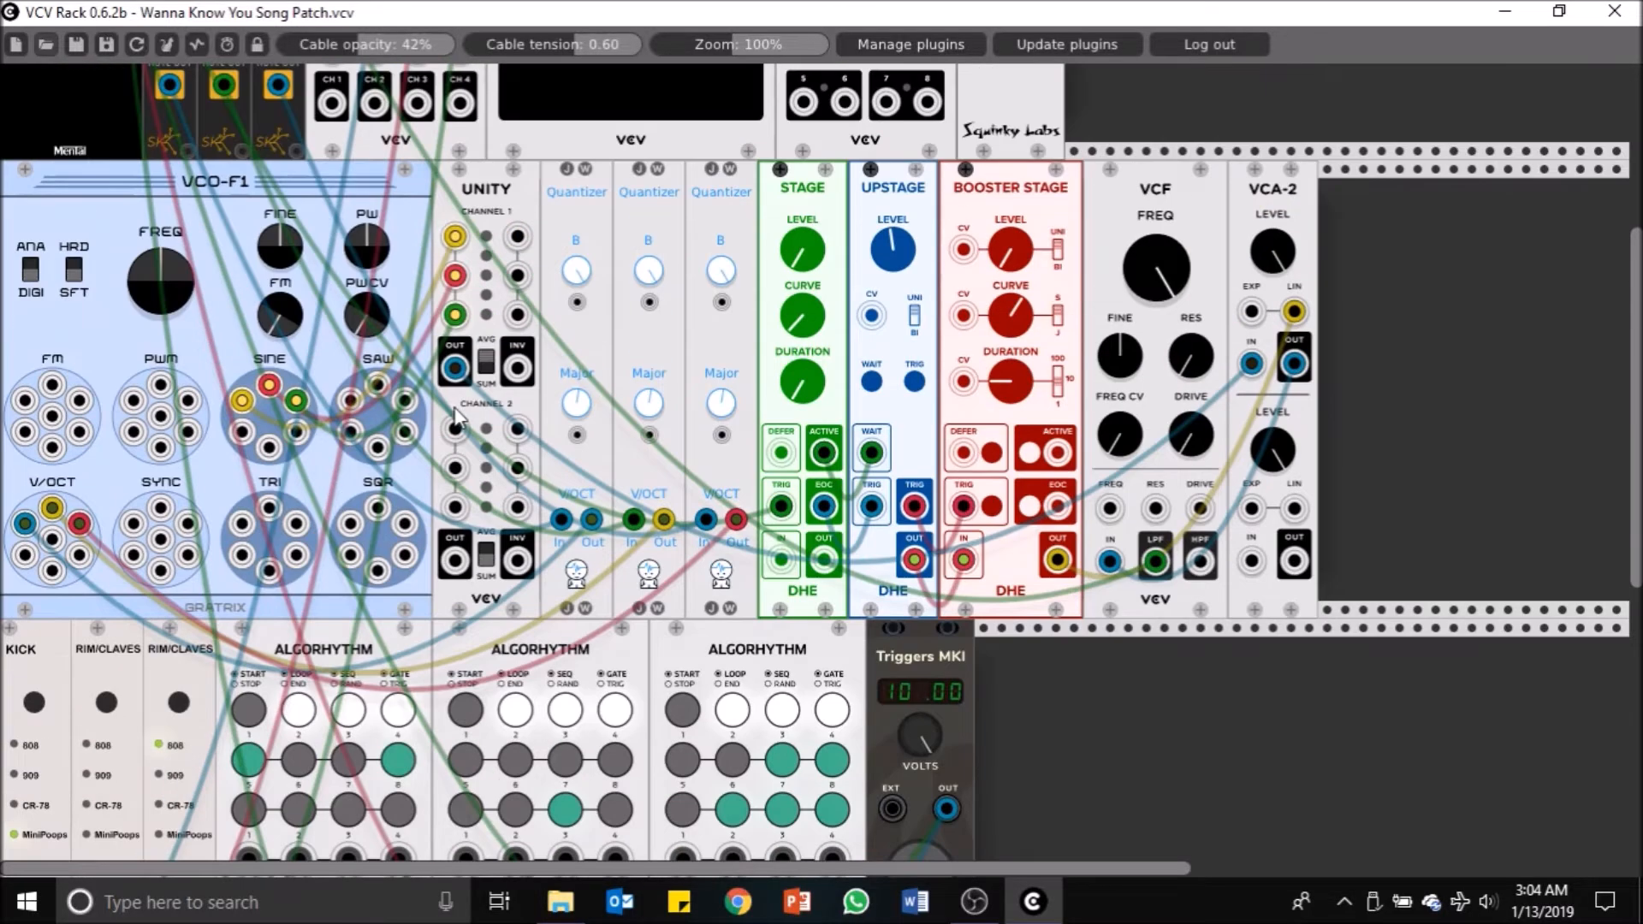
scroll(458, 419, "up", 3)
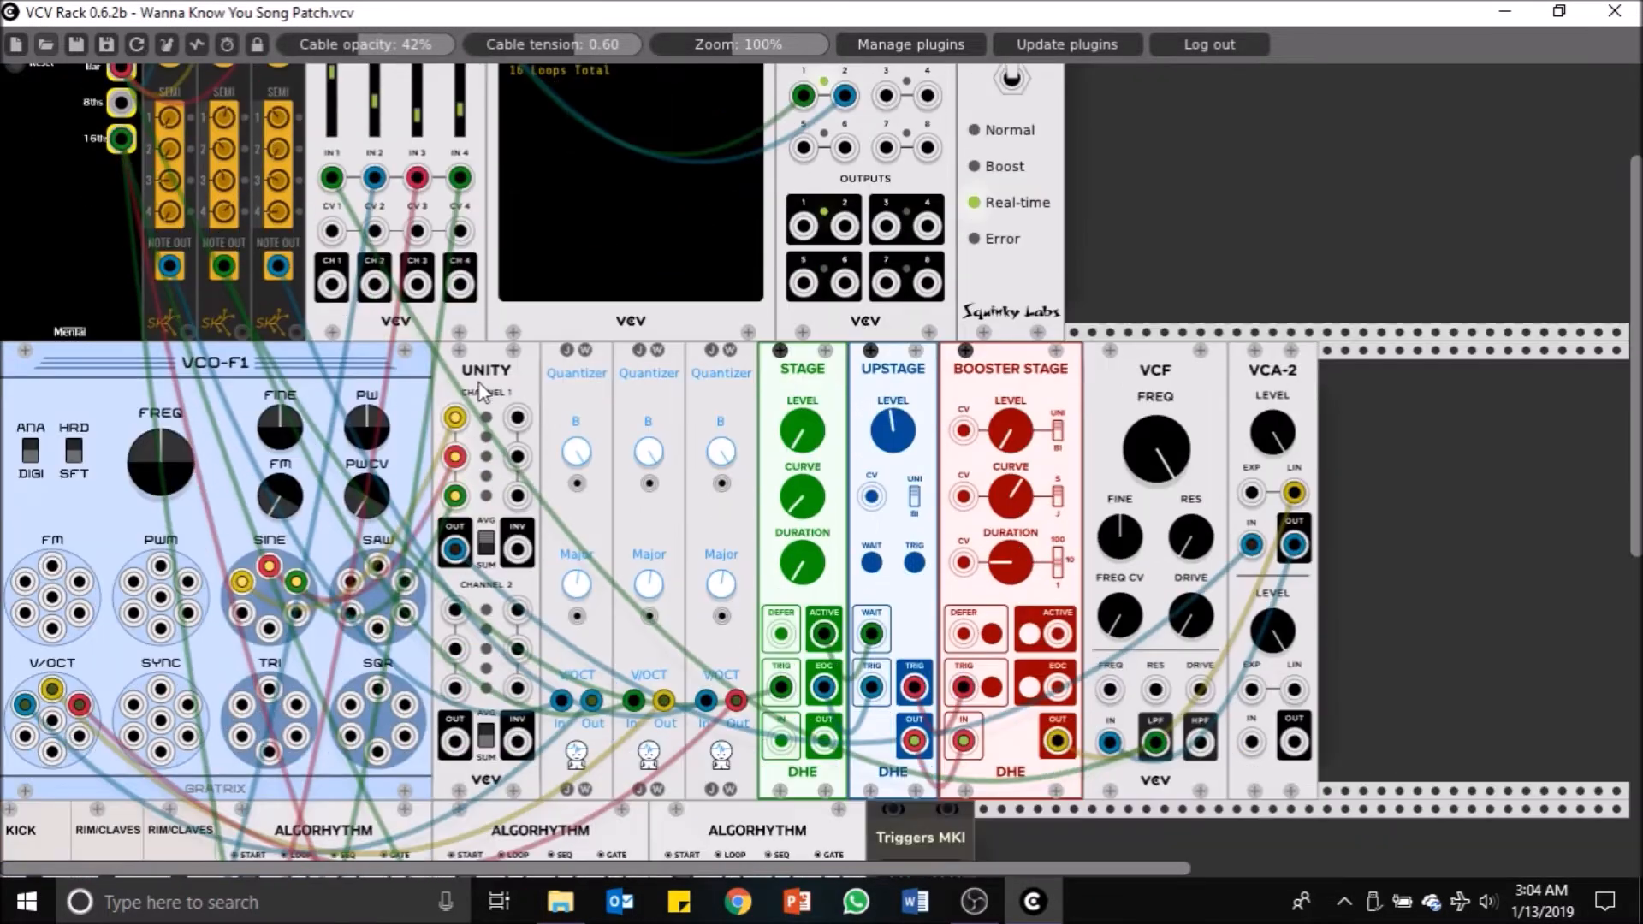
scroll(484, 394, "down", 4)
scroll(412, 393, "down", 3)
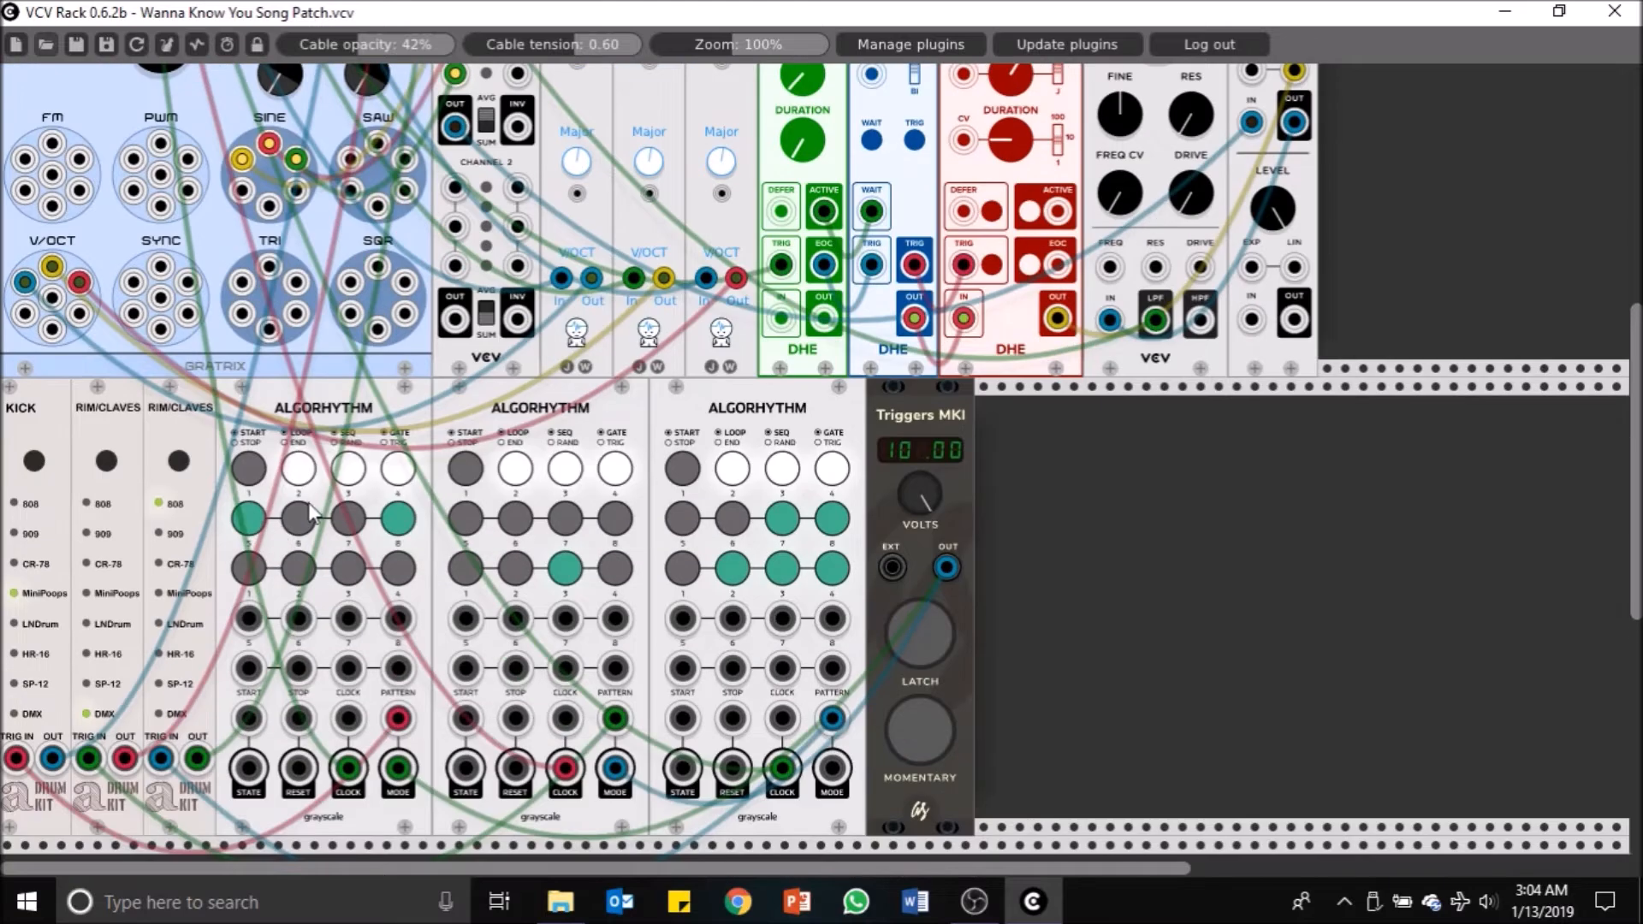
Step: Examine the VCO-F1 oscillator, the Kick and Rim/Claves drum modules, and the Algorhythm sequencers in the patch
scroll(312, 511, "up", 5)
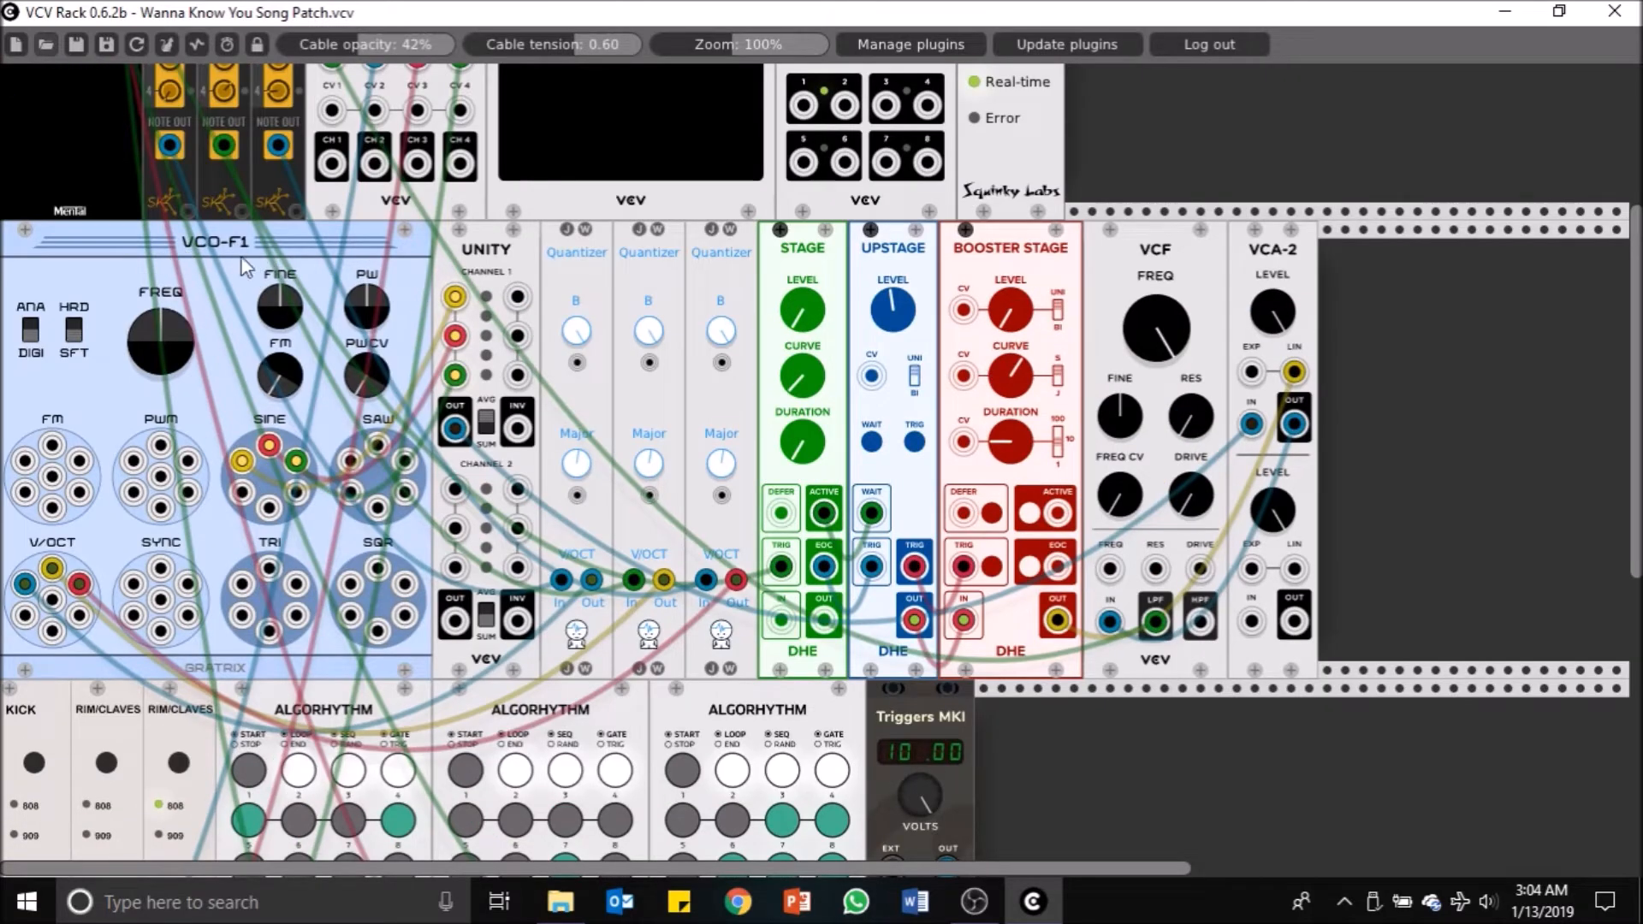
scroll(190, 360, "up", 1)
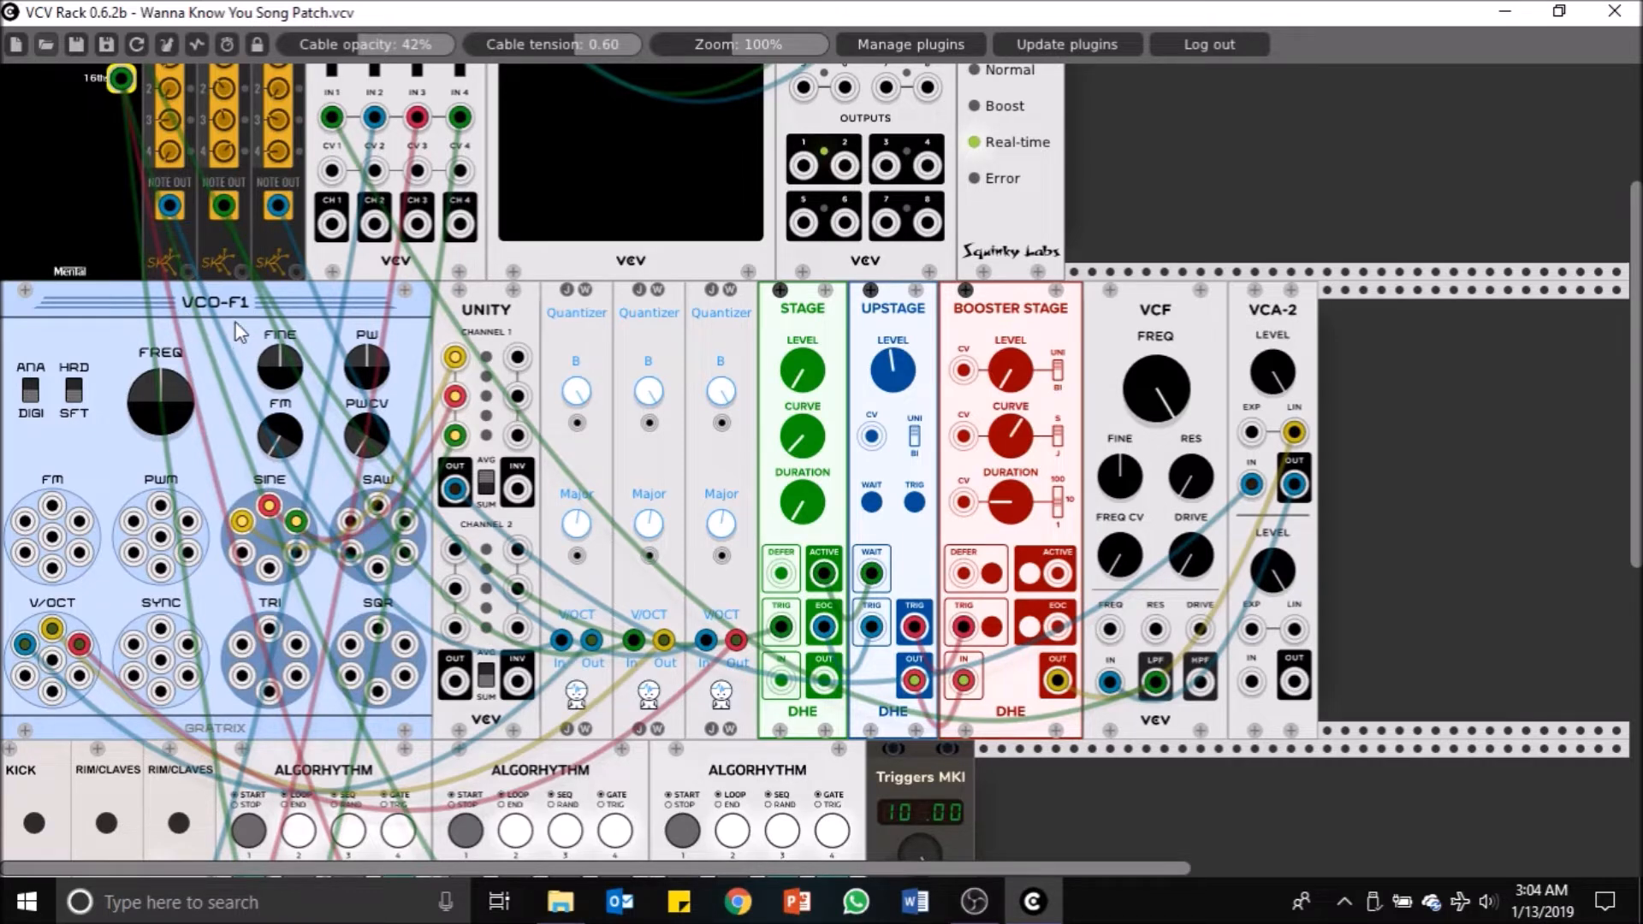
scroll(220, 392, "down", 1)
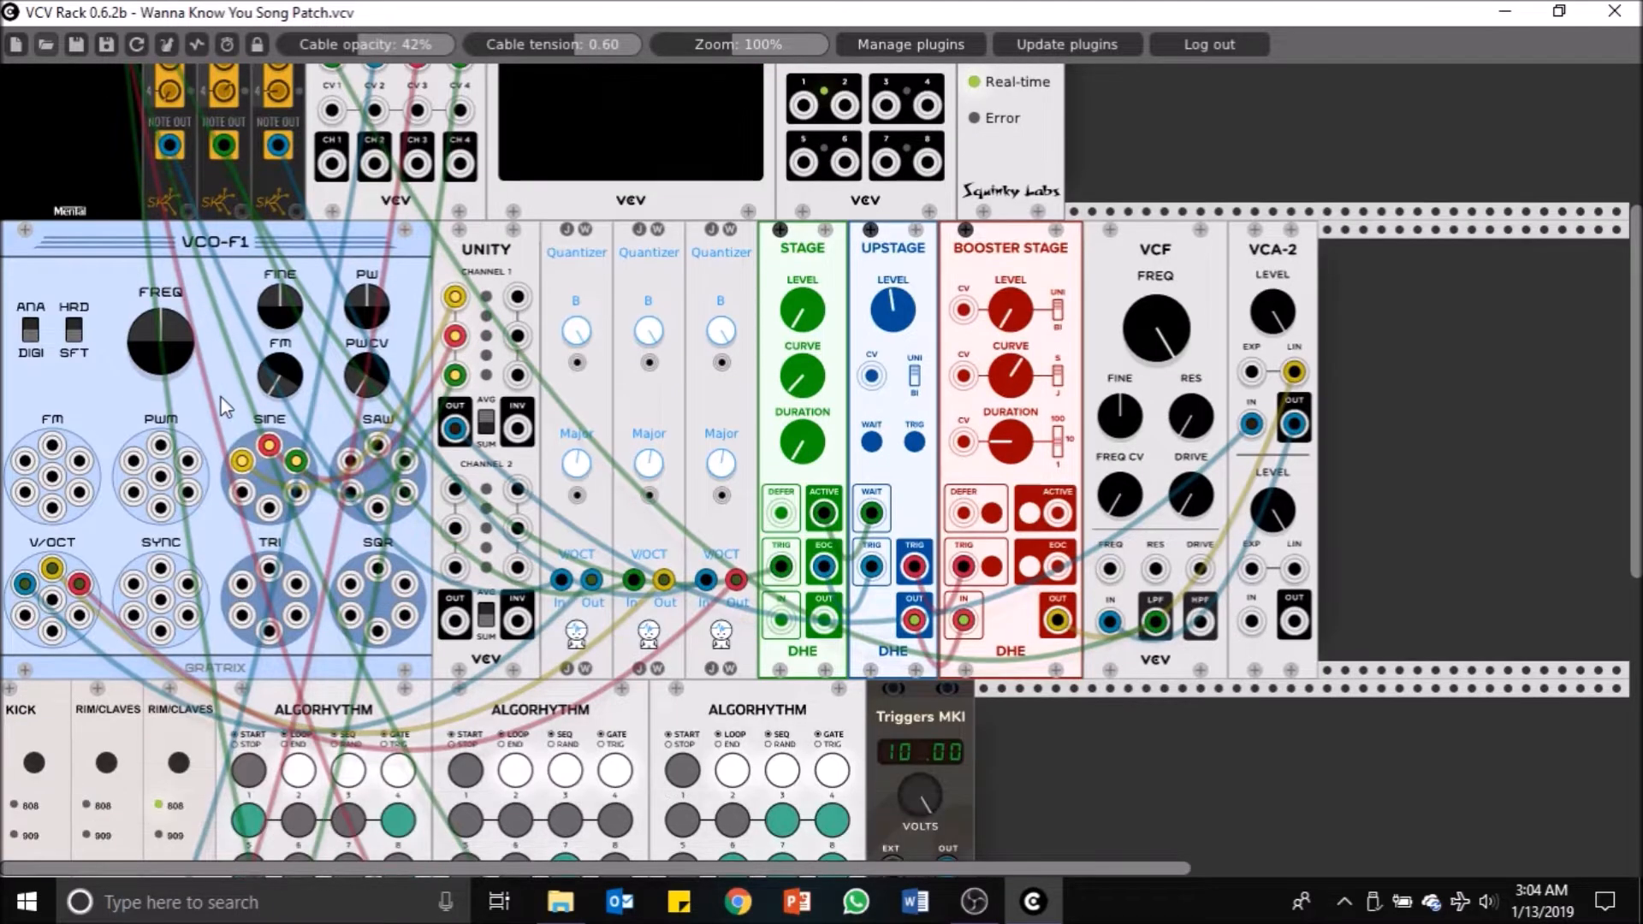
scroll(219, 354, "up", 1)
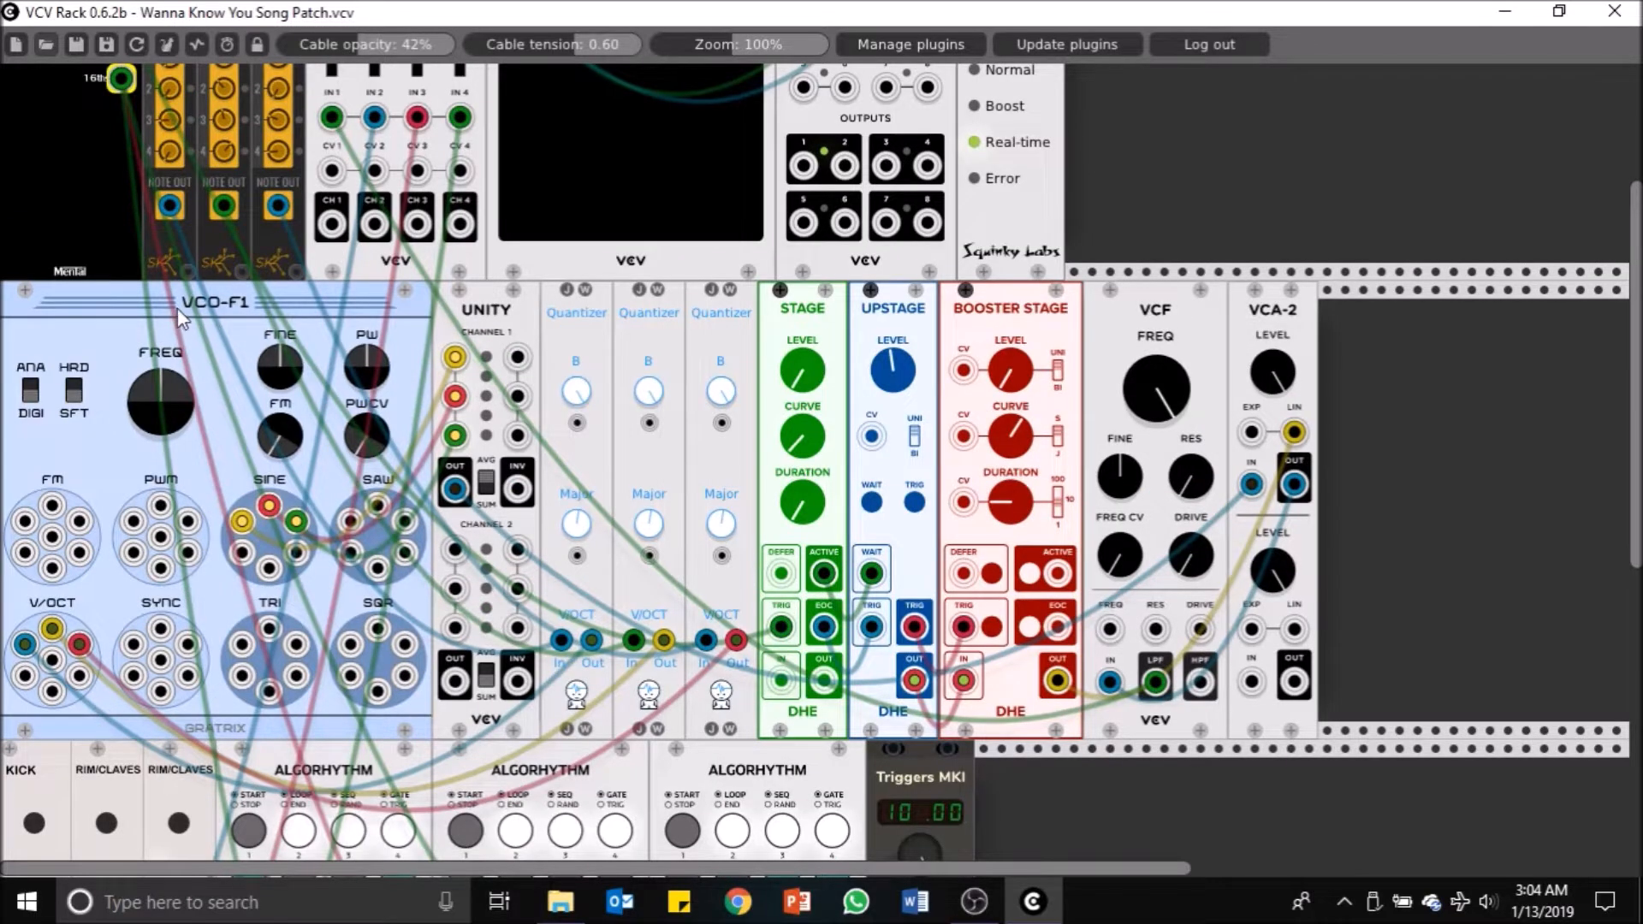
scroll(182, 321, "down", 2)
scroll(120, 565, "down", 2)
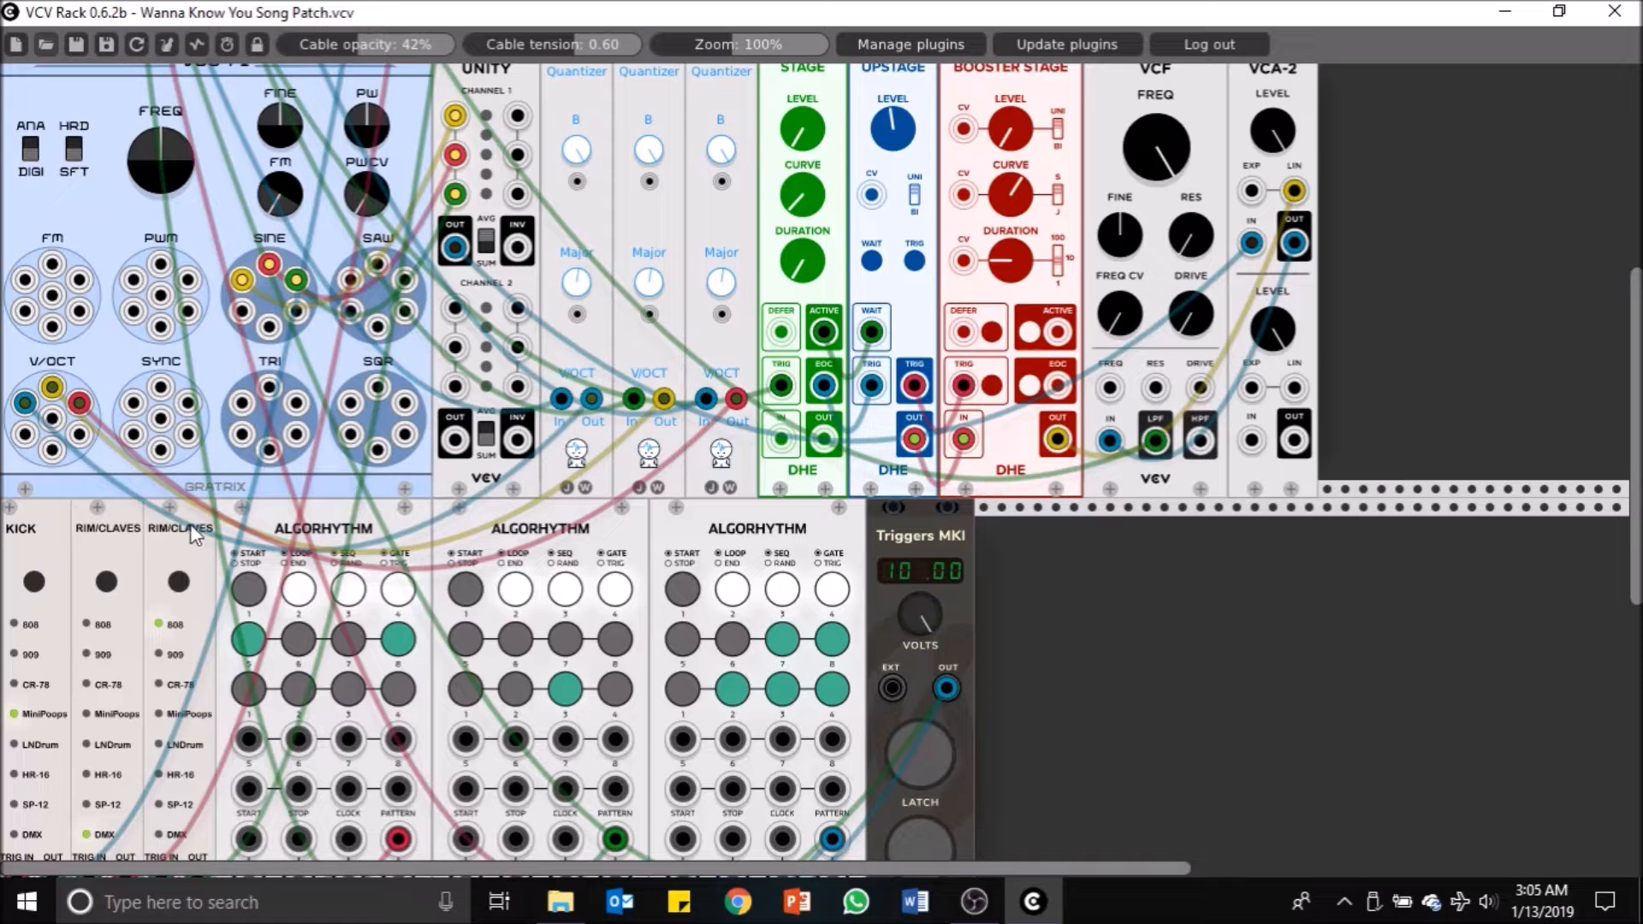
scroll(189, 547, "down", 1)
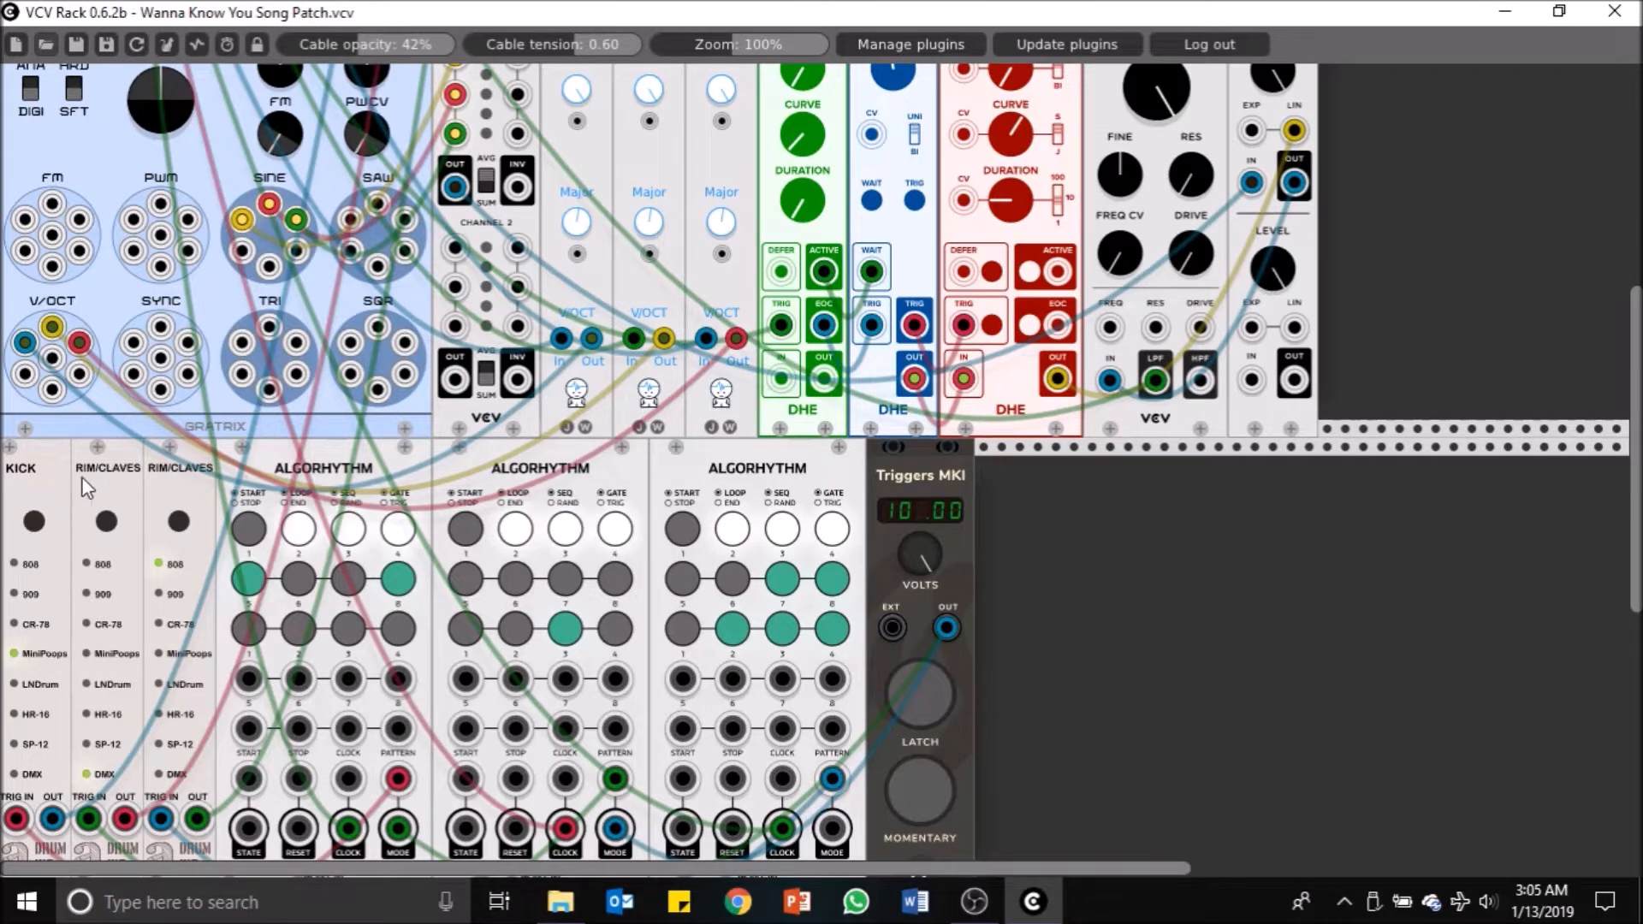
scroll(63, 507, "down", 3)
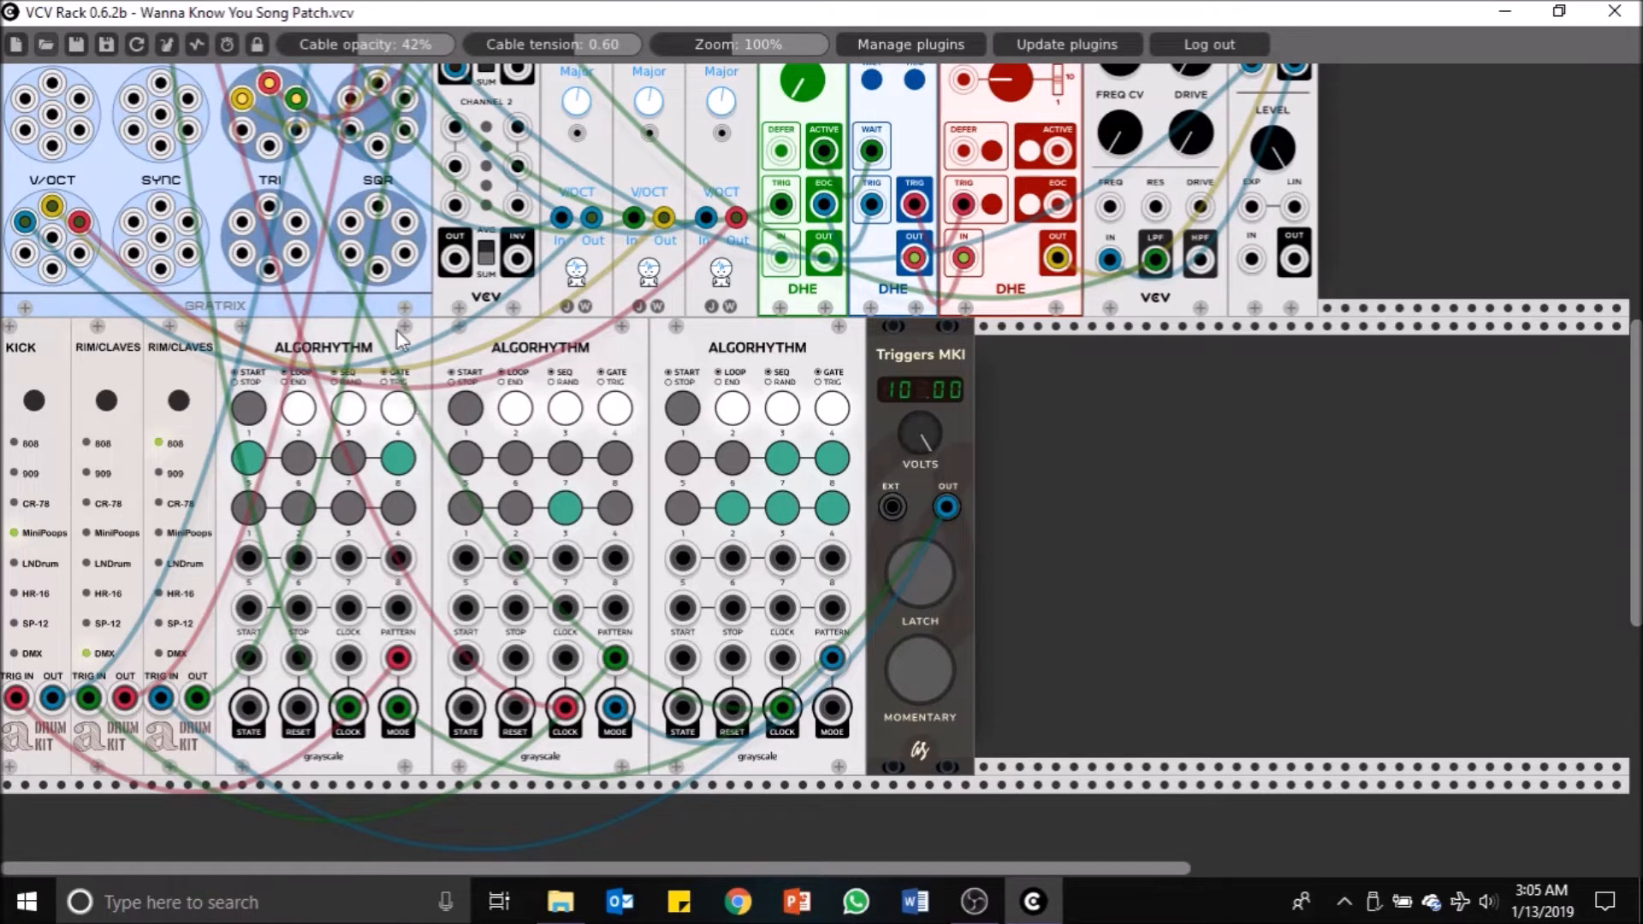
scroll(411, 466, "up", 5)
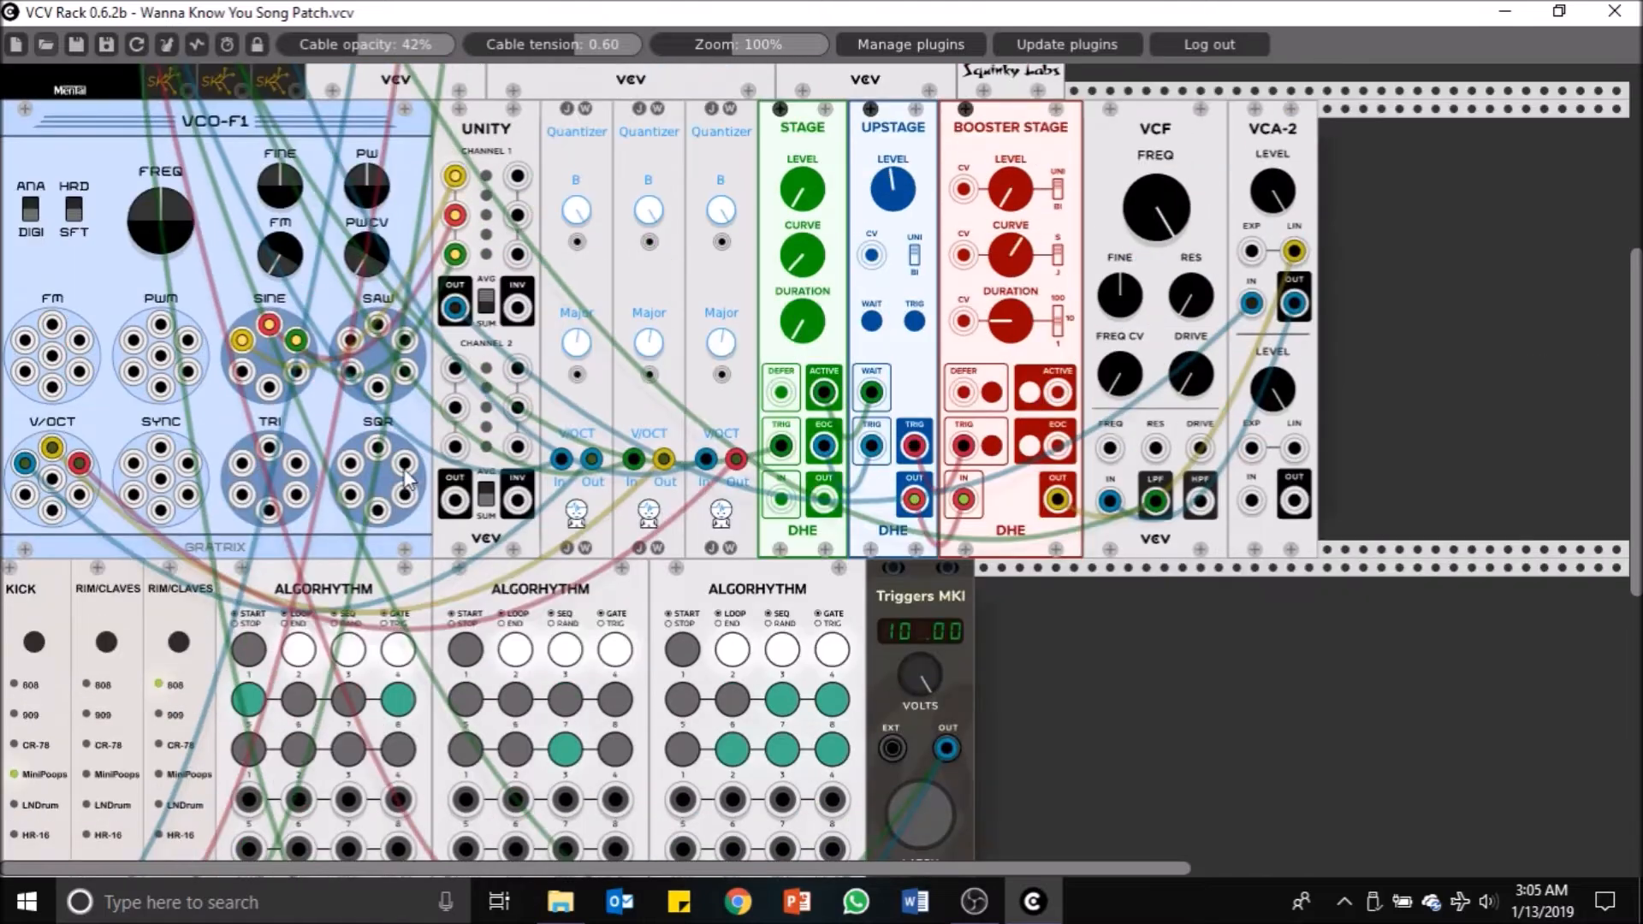
scroll(351, 575, "up", 4)
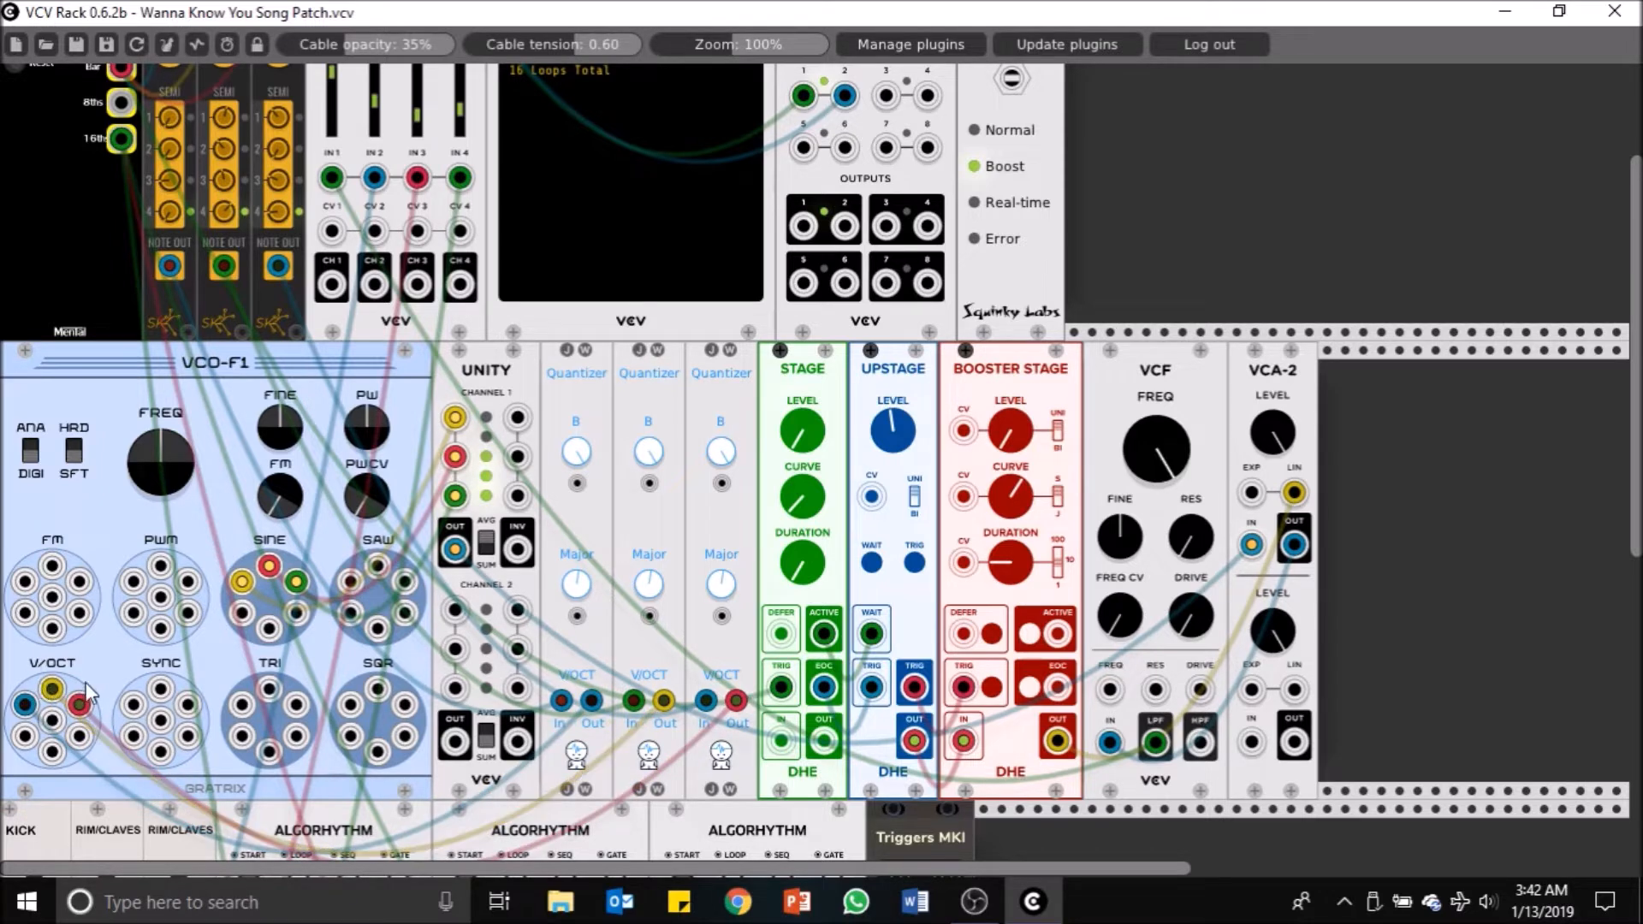
Step: Examine the pitch path from the Seq-4 note outputs through the three Quantizers to the VCO-F1 V/OCT inputs
scroll(109, 620, "up", 2)
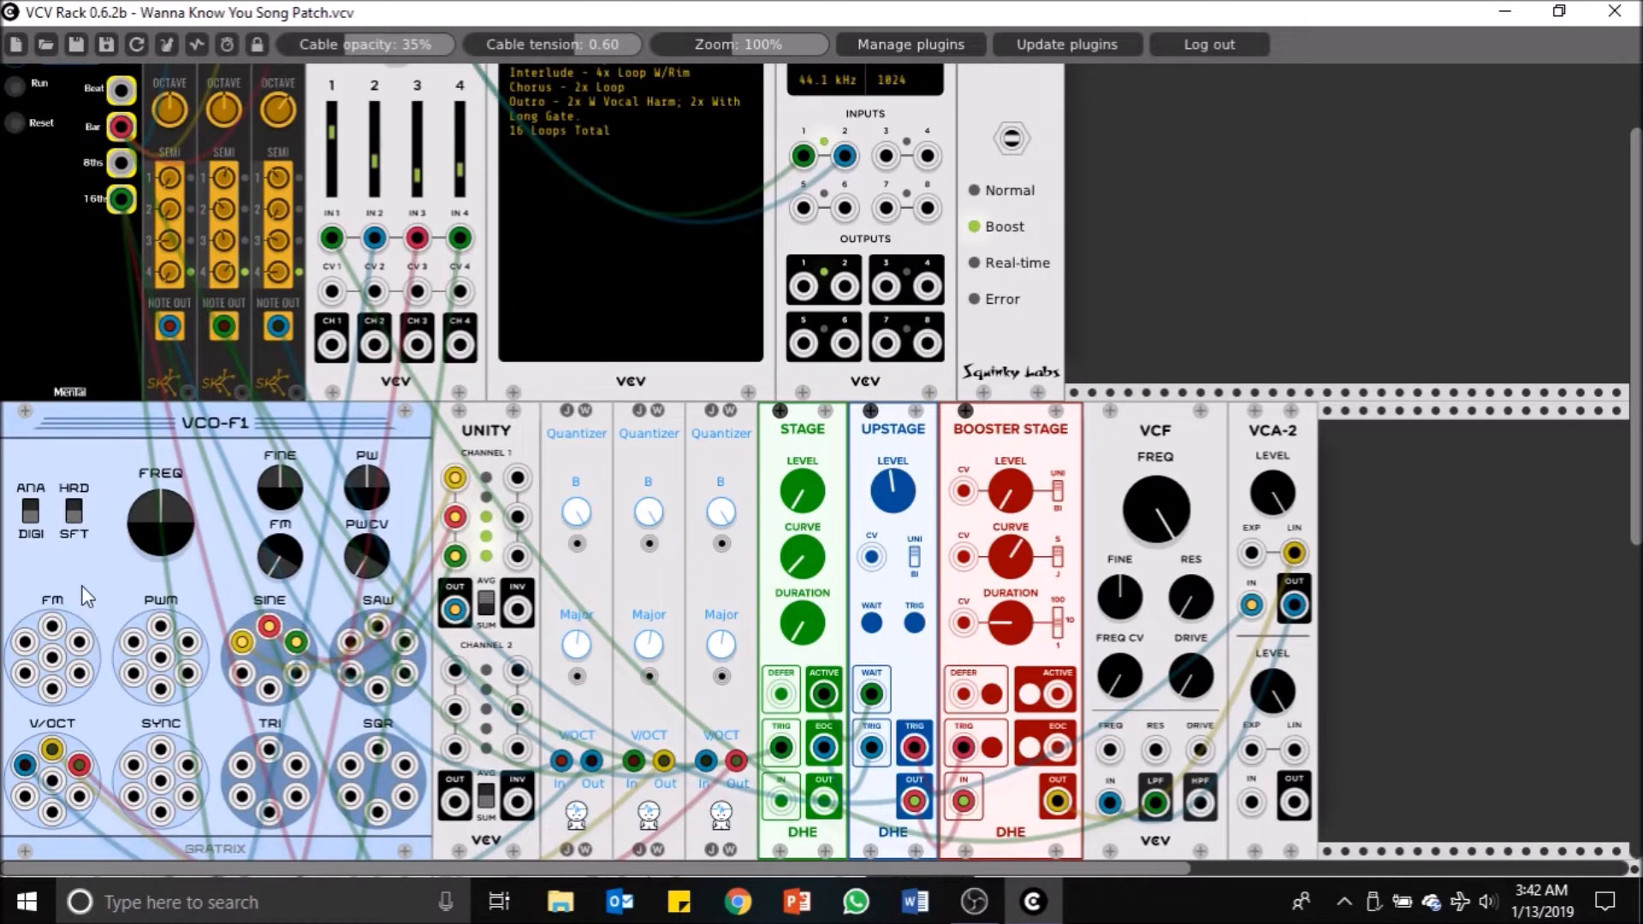
scroll(104, 650, "up", 2)
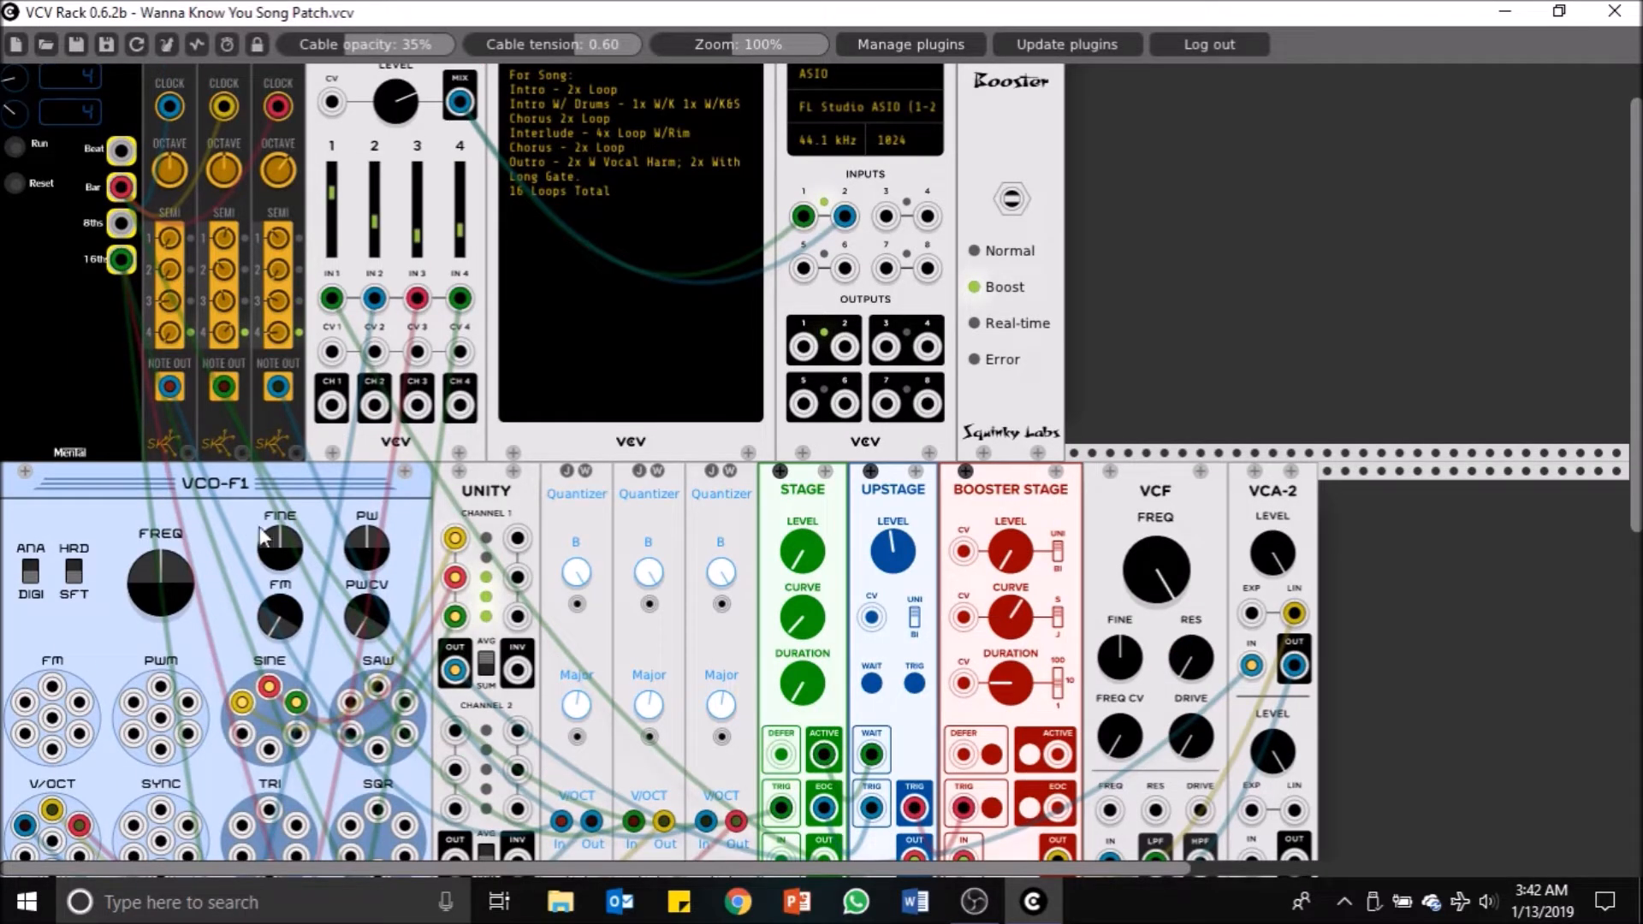
scroll(218, 546, "up", 2)
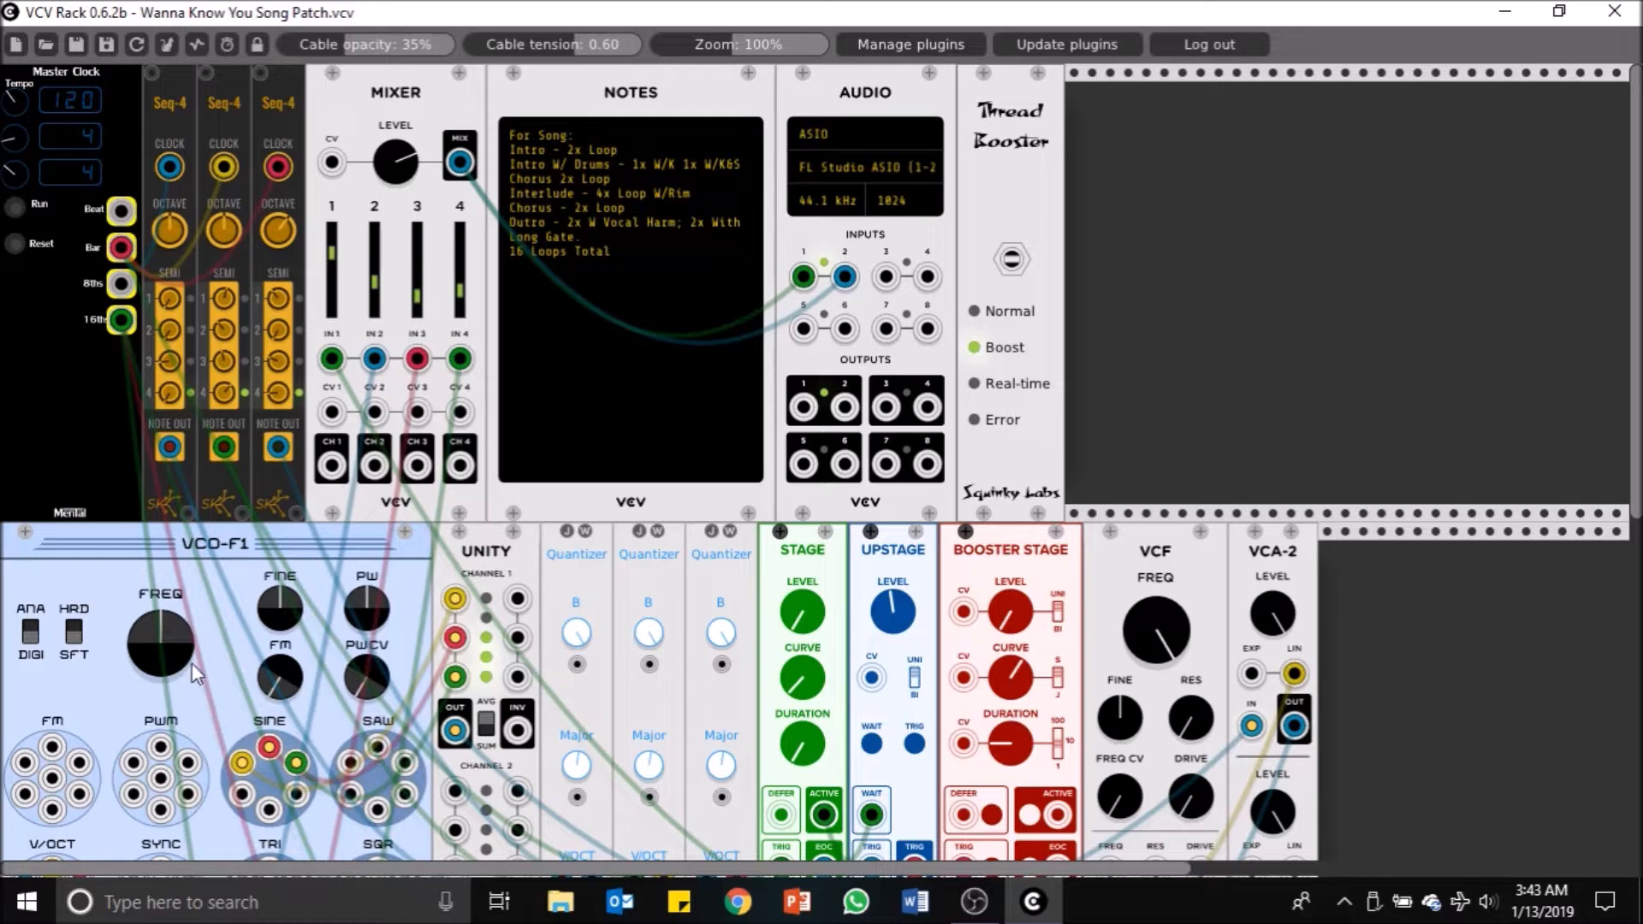
scroll(190, 620, "down", 1)
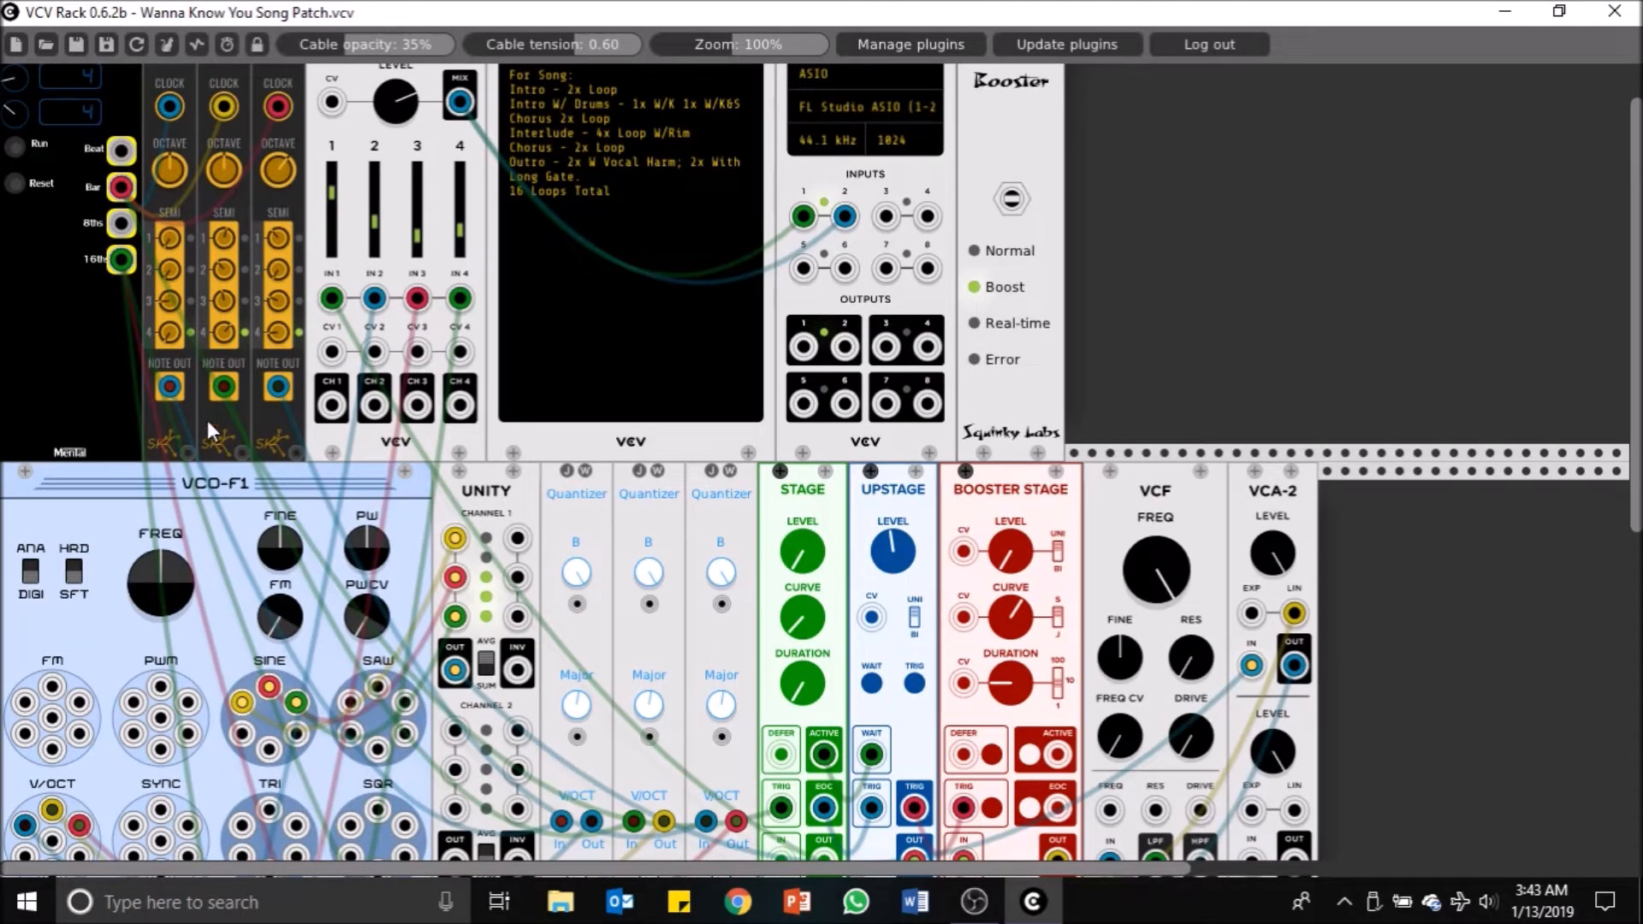
scroll(197, 561, "up", 1)
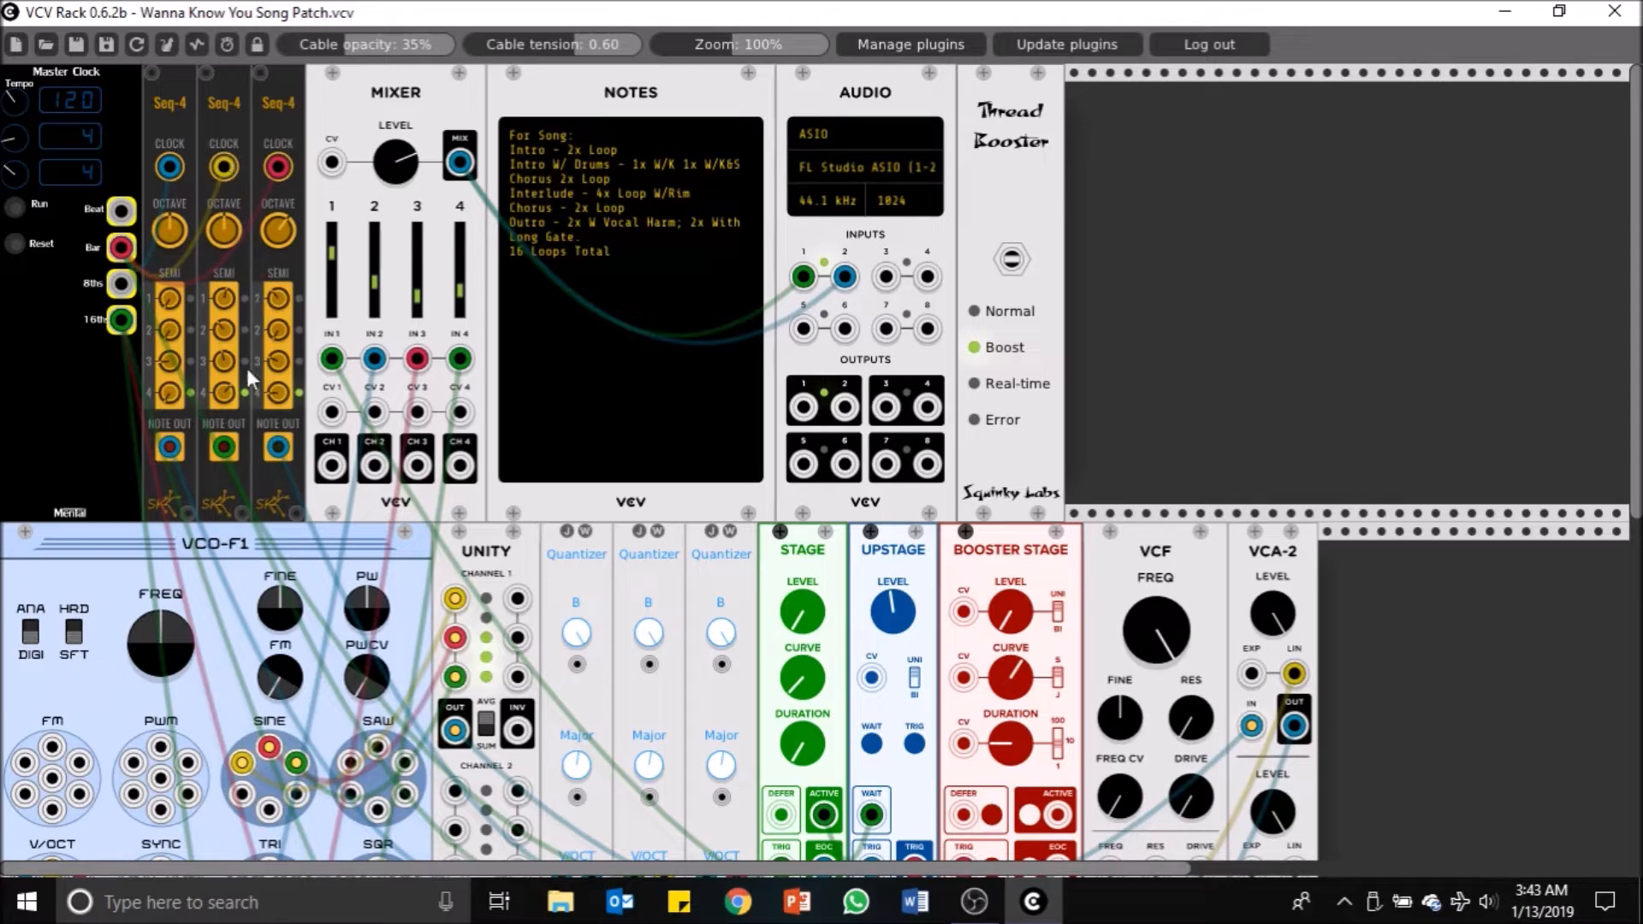
scroll(244, 274, "down", 5)
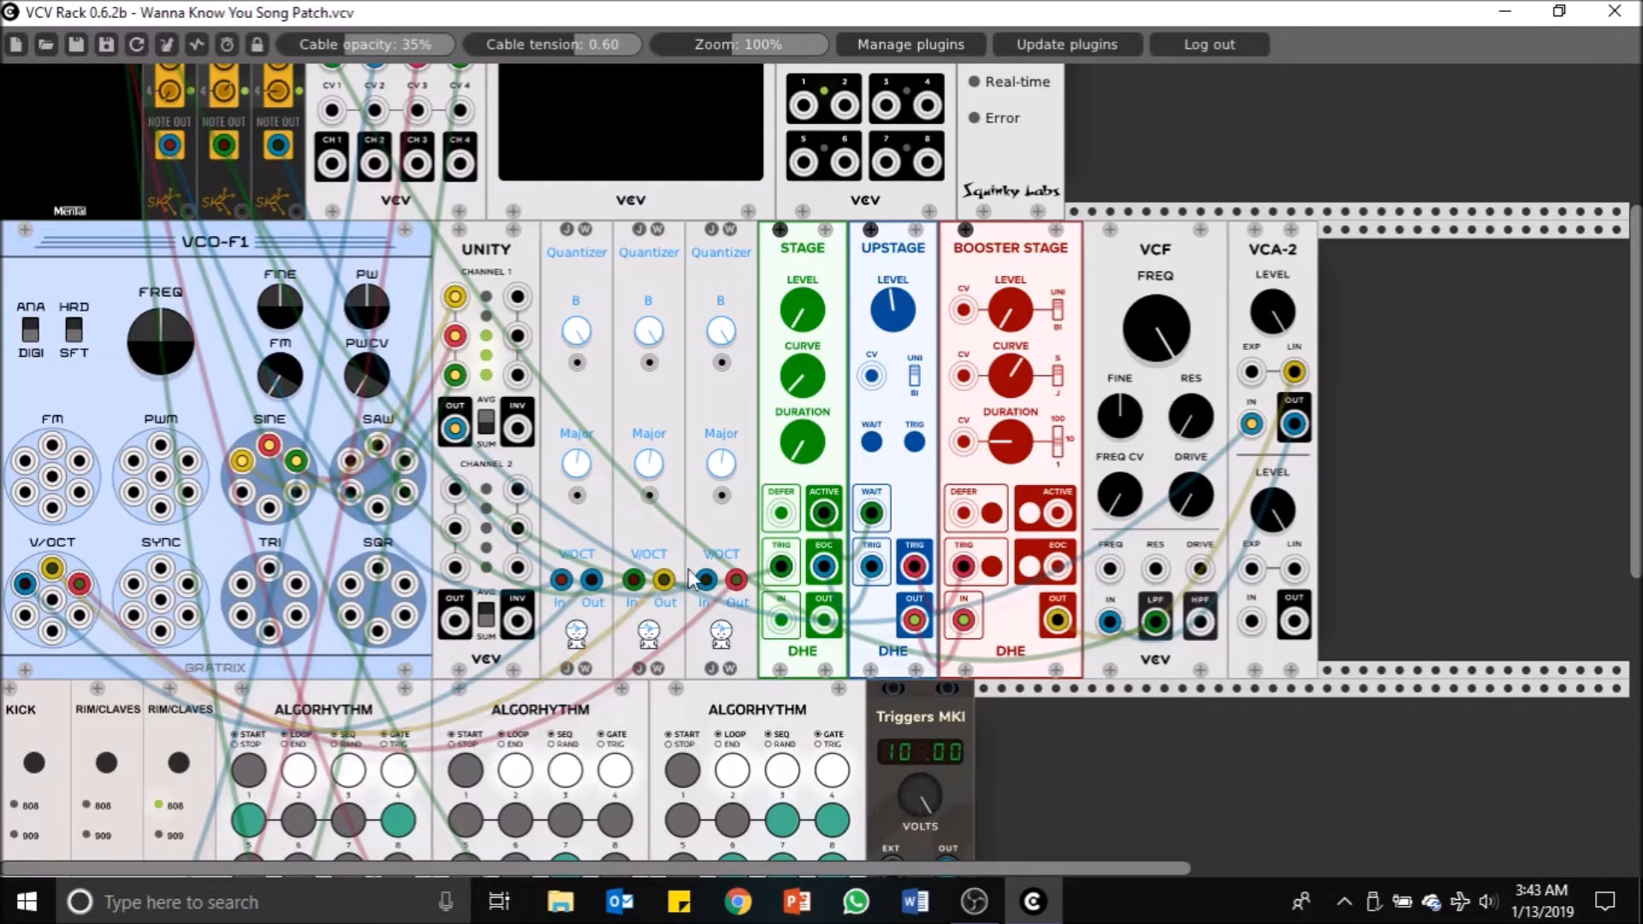
scroll(667, 466, "up", 1)
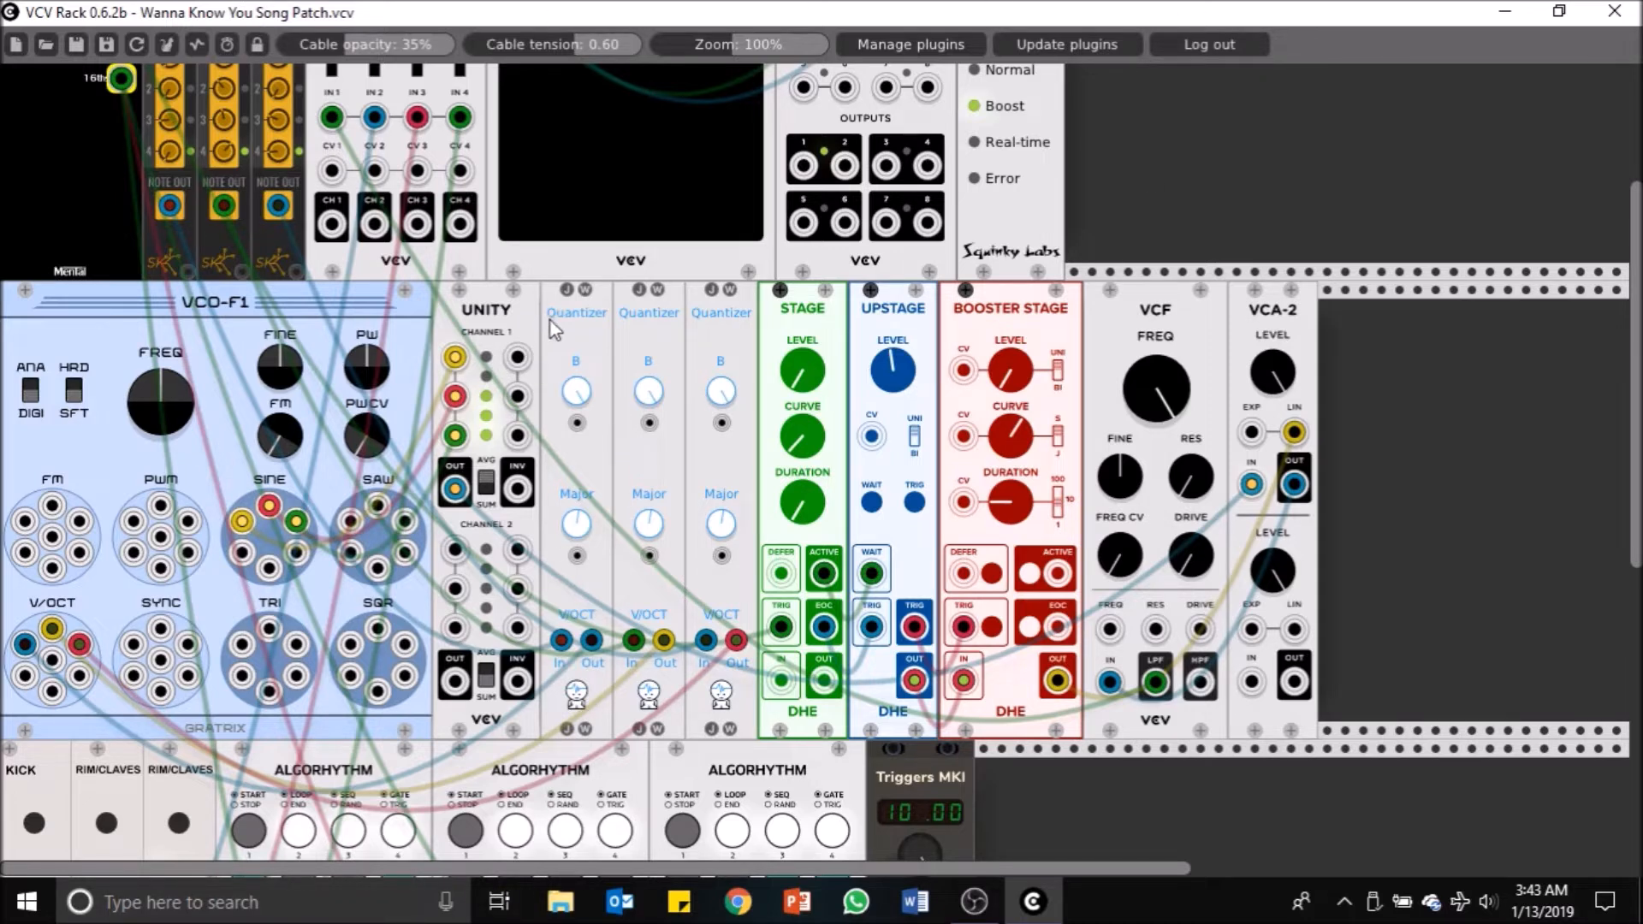
scroll(553, 324, "up", 3)
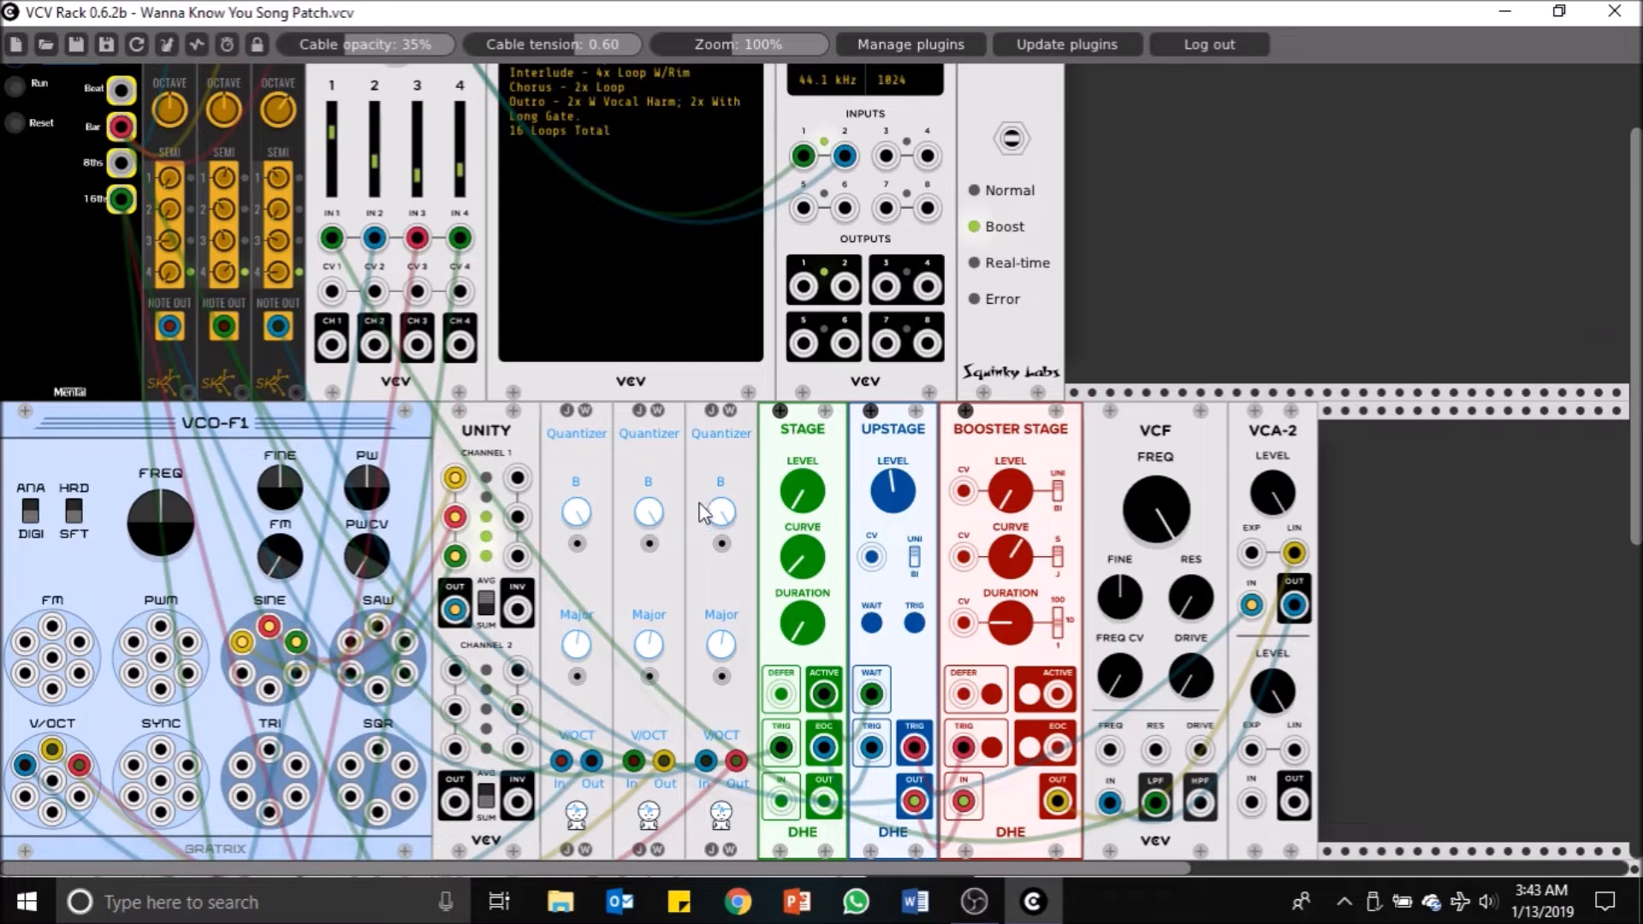
Step: Run the Master Clock to hear the patch while lowering the VCF's frequency slightly, and stop the clock
scroll(574, 466, "up", 3)
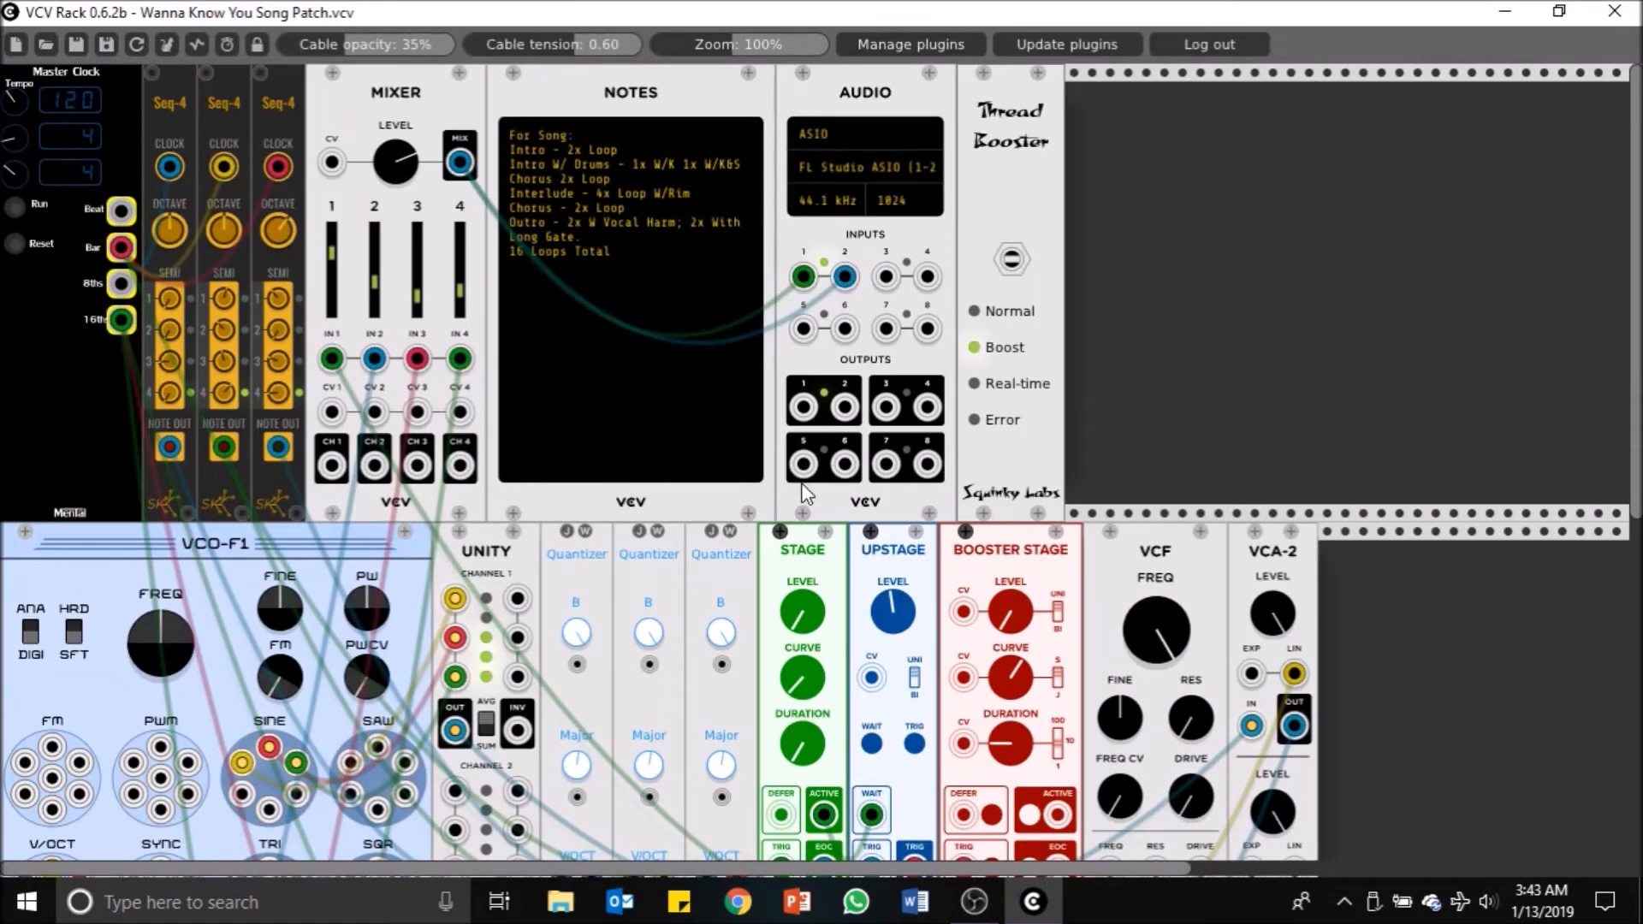
left_click(15, 206)
left_click_drag(1150, 634, 1150, 659)
scroll(655, 287, "down", 1)
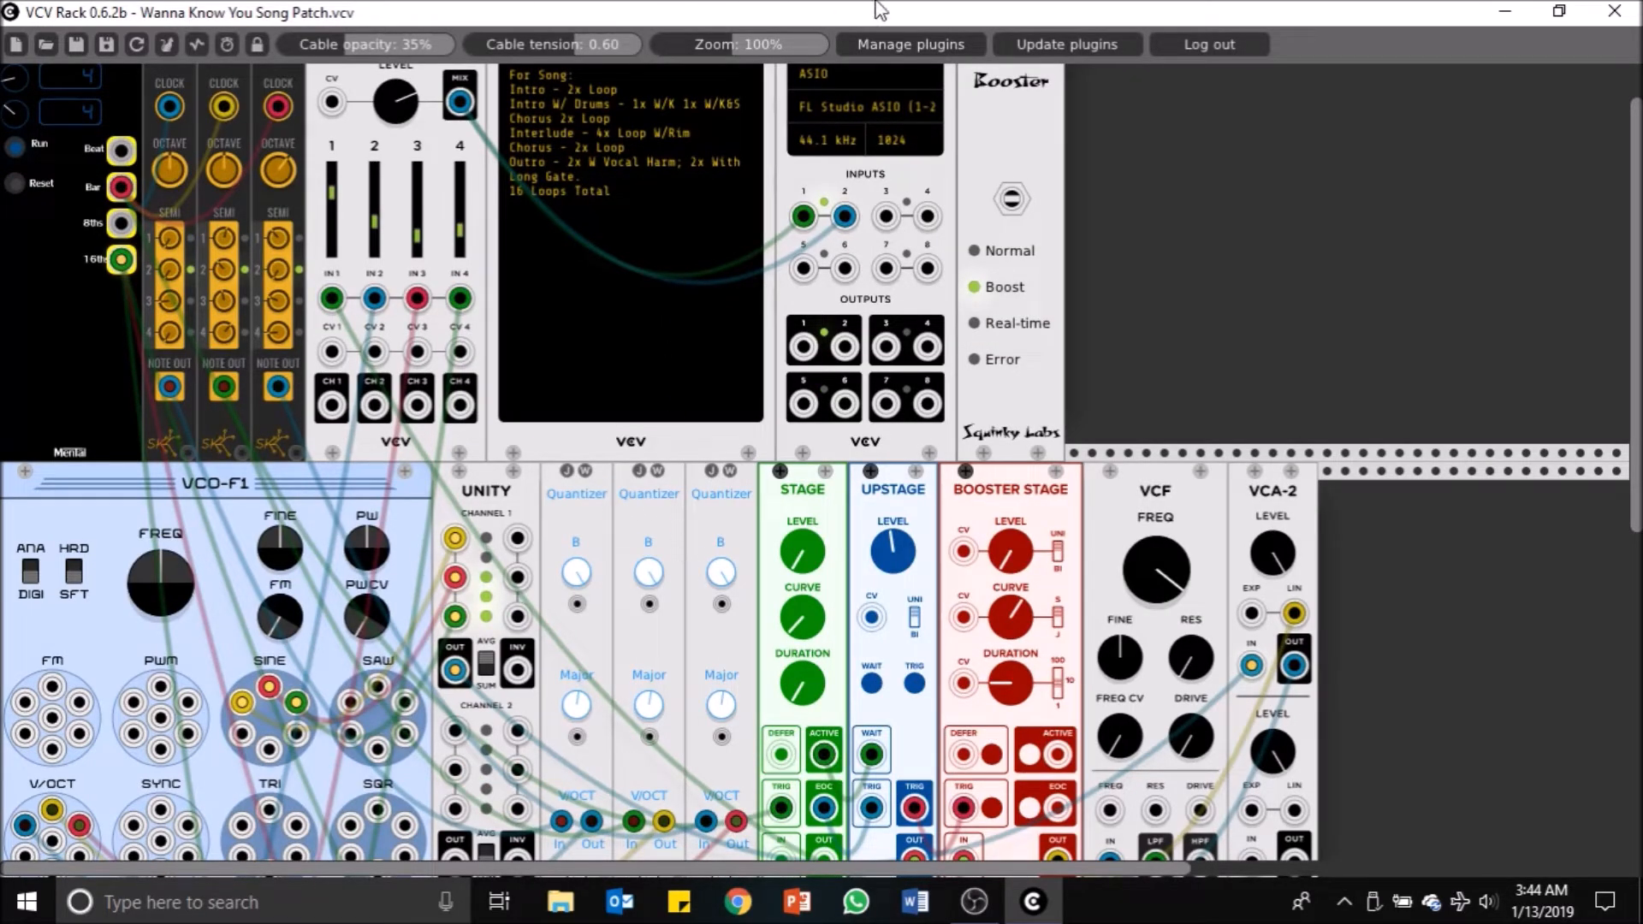
left_click(15, 147)
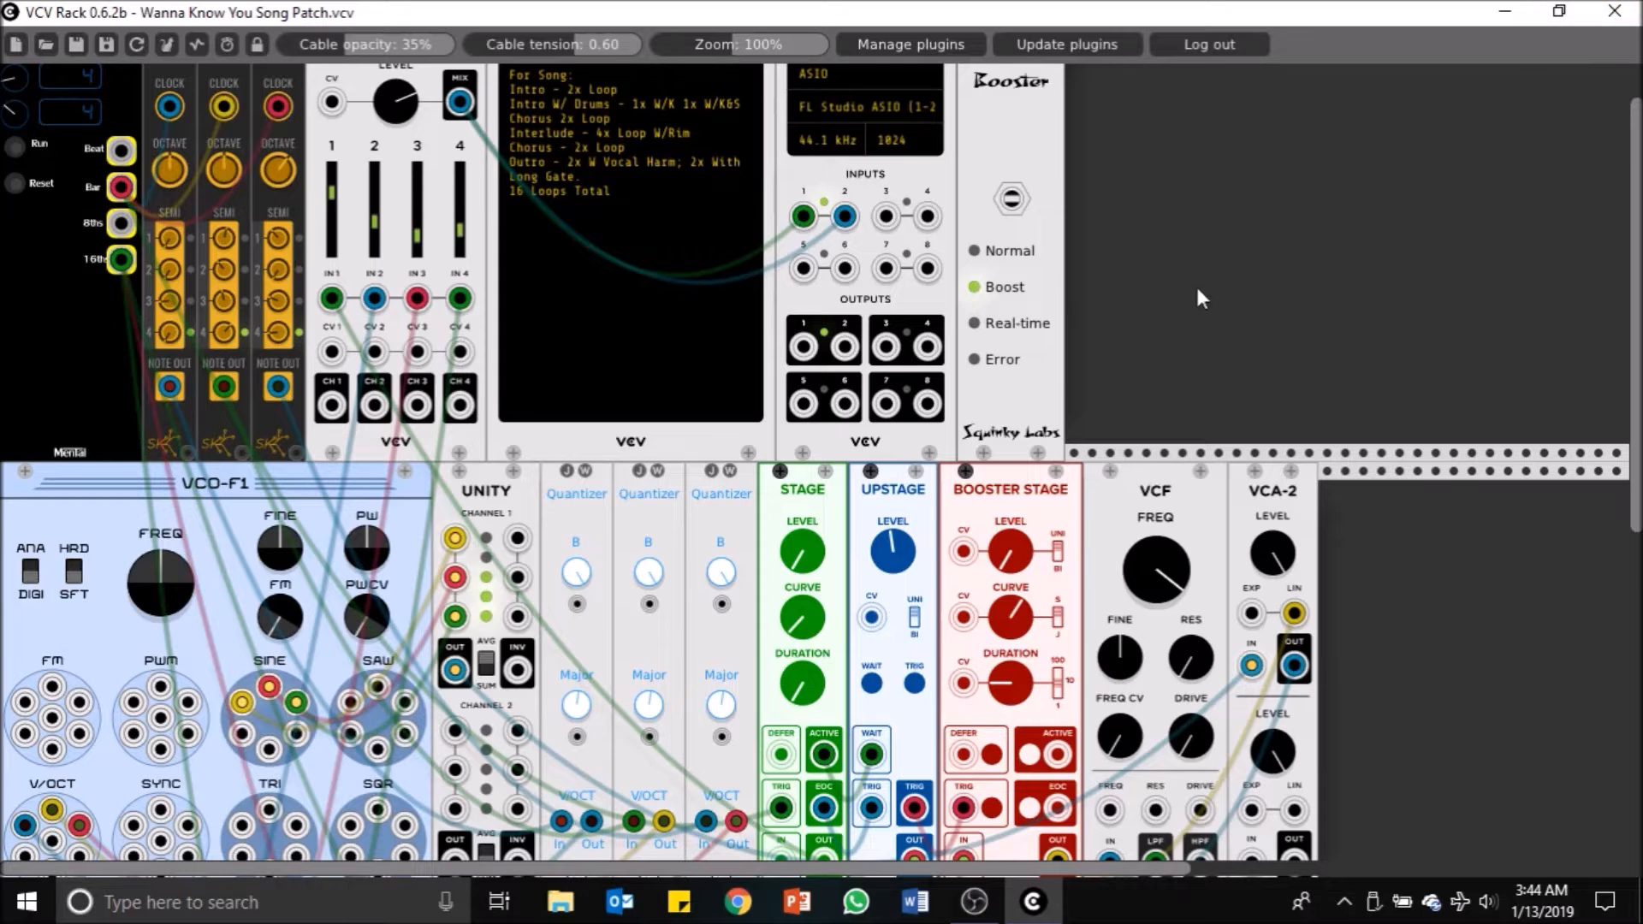
Step: Try out the Booster Stage's Level by raising it, lowering it back and raising it again
scroll(1198, 295, "down", 3)
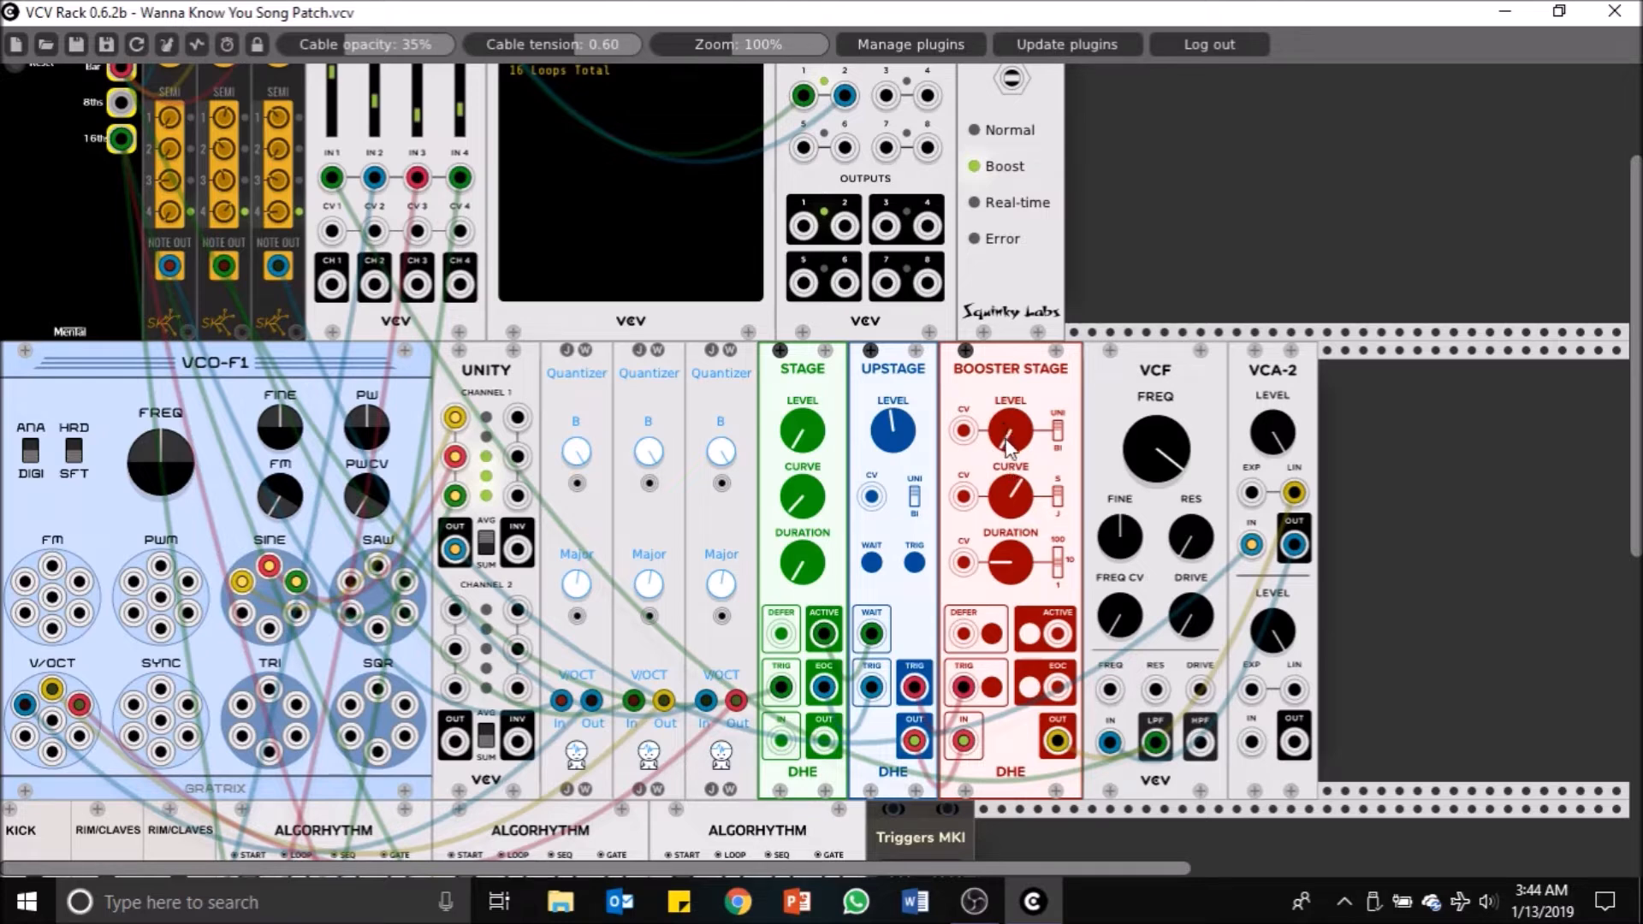
left_click_drag(1011, 431, 1011, 416)
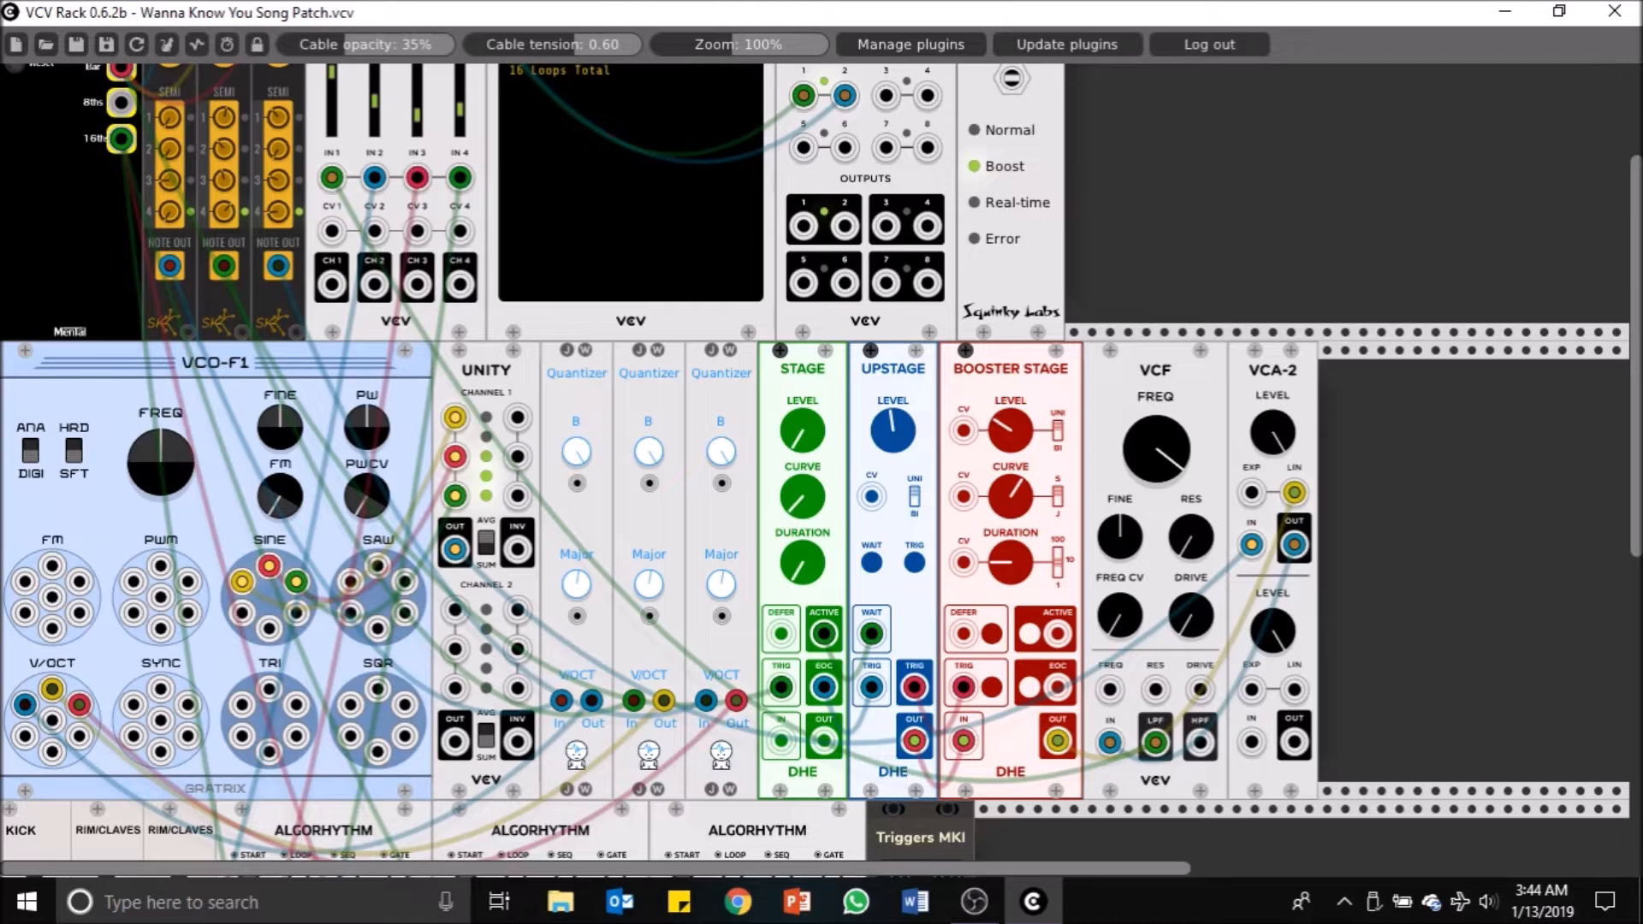
left_click_drag(1010, 423, 993, 512)
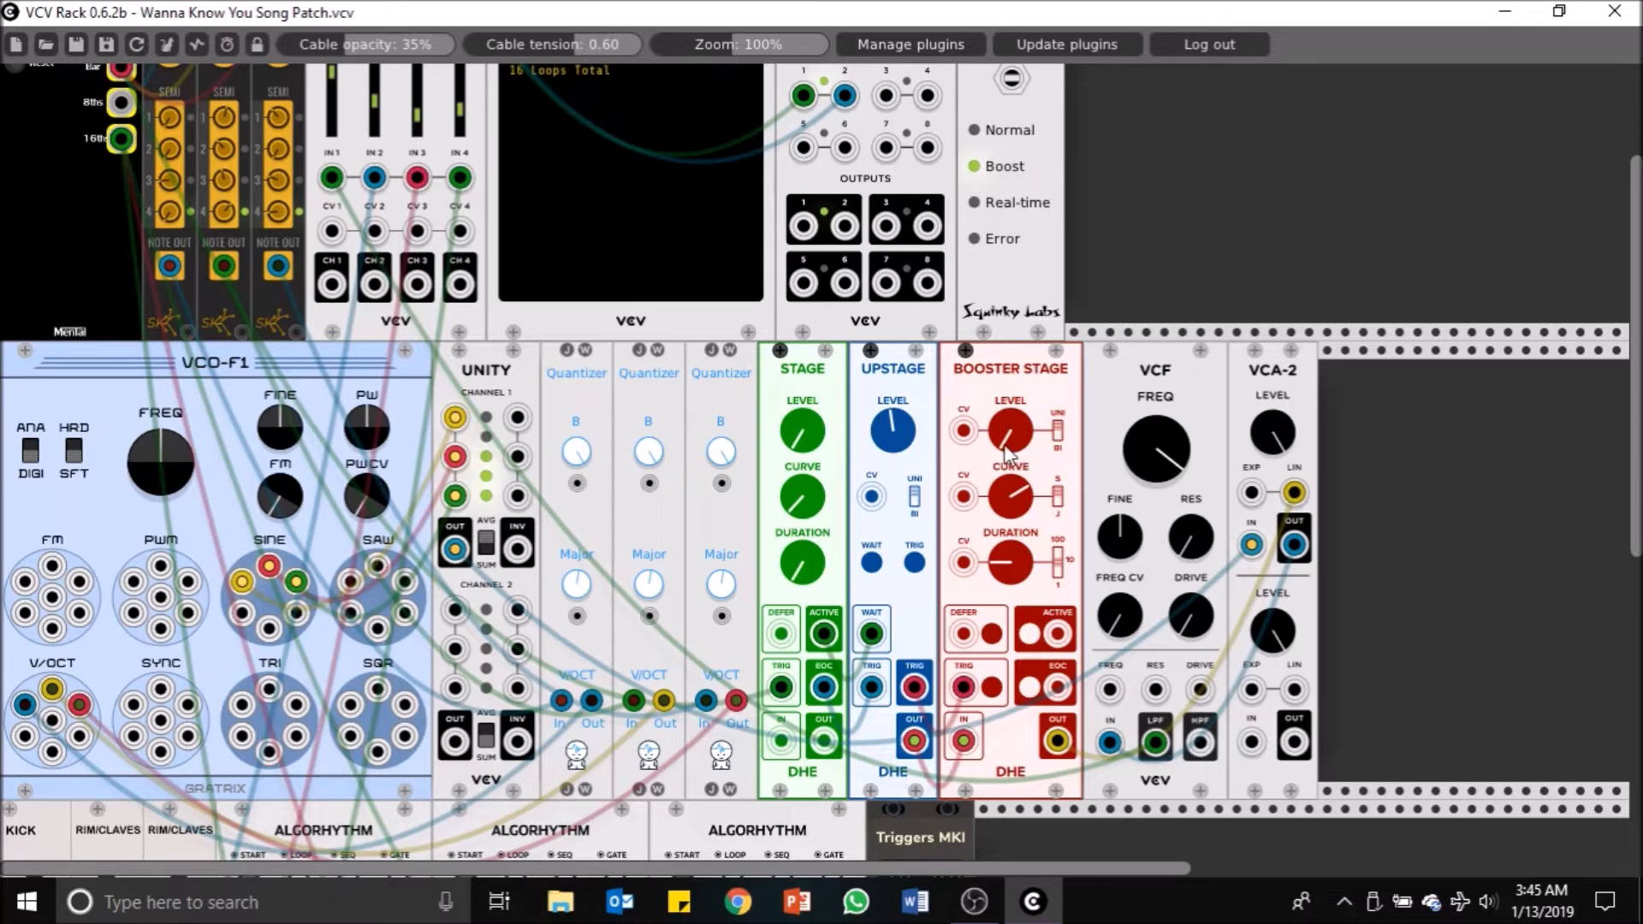
left_click_drag(1010, 431, 1003, 368)
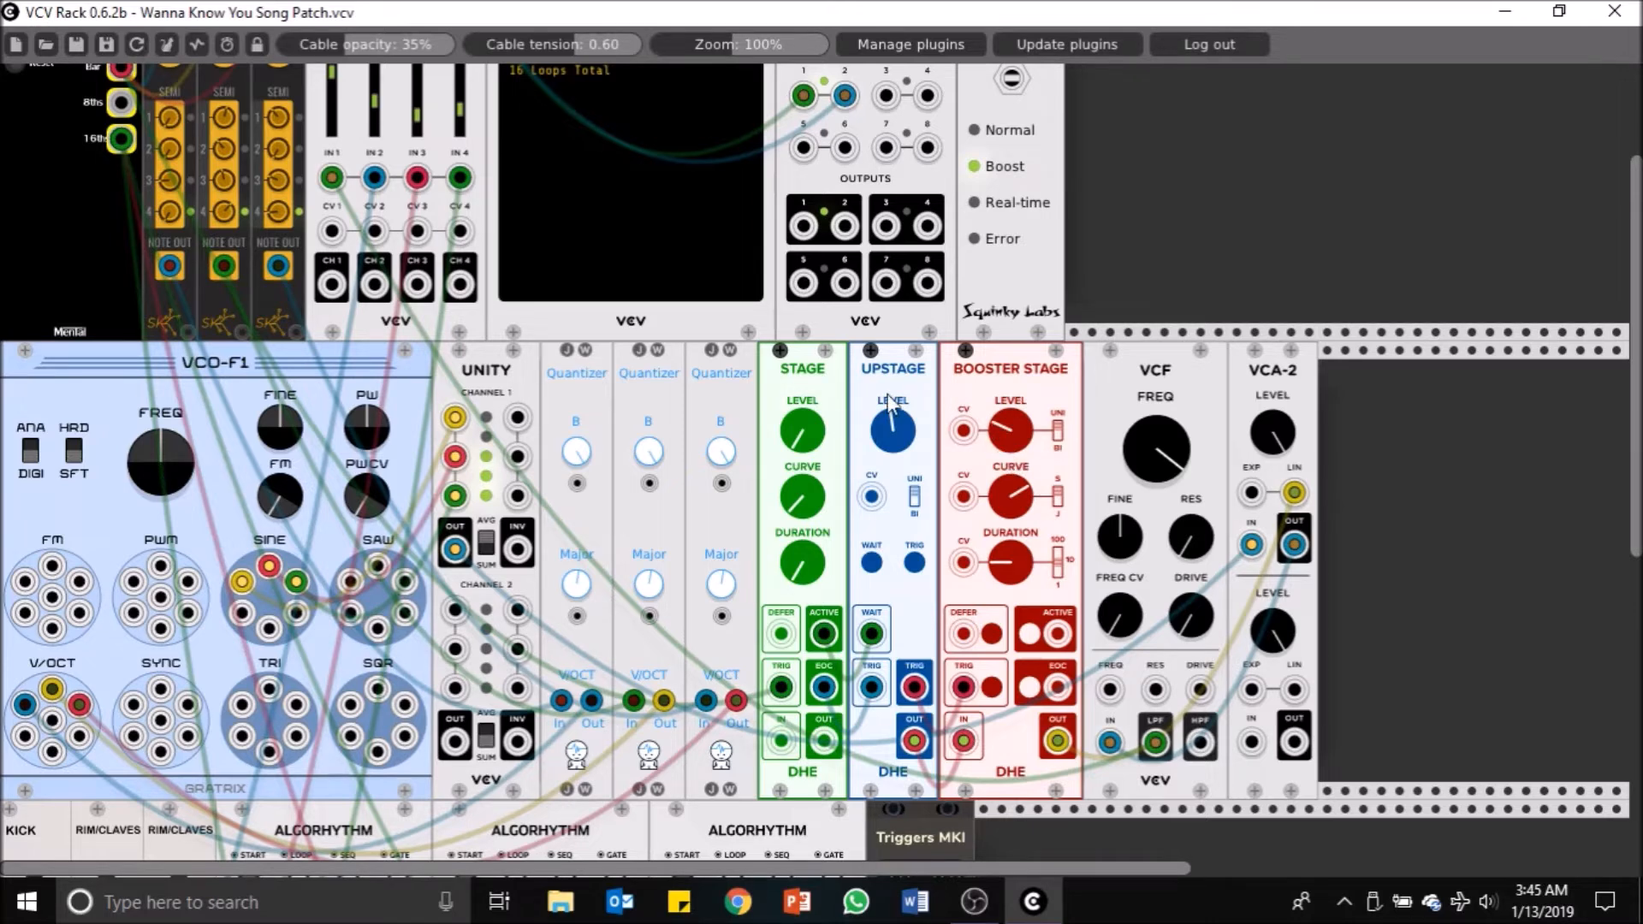
Step: Switch the Thread Booster to Real-time and sweep the VCF's frequency down and back up to about three o'clock
scroll(1010, 267, "up", 3)
left_click(1007, 199)
left_click_drag(1182, 529, 1030, 620)
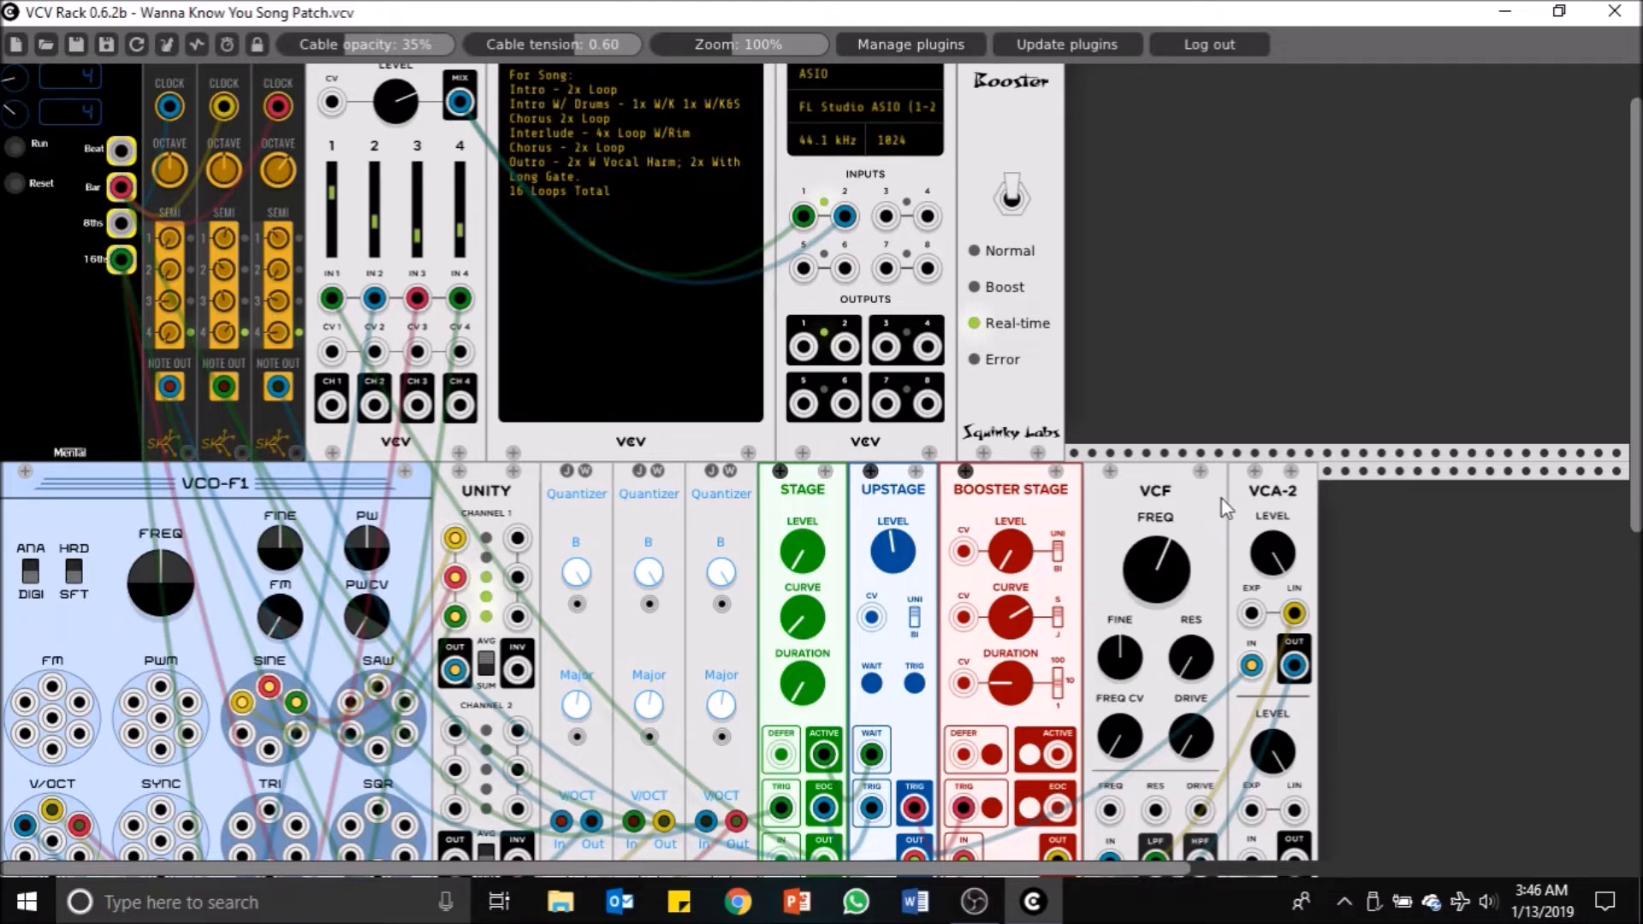
left_click_drag(1194, 572, 1193, 548)
left_click_drag(1191, 572, 1191, 561)
scroll(1164, 563, "down", 3)
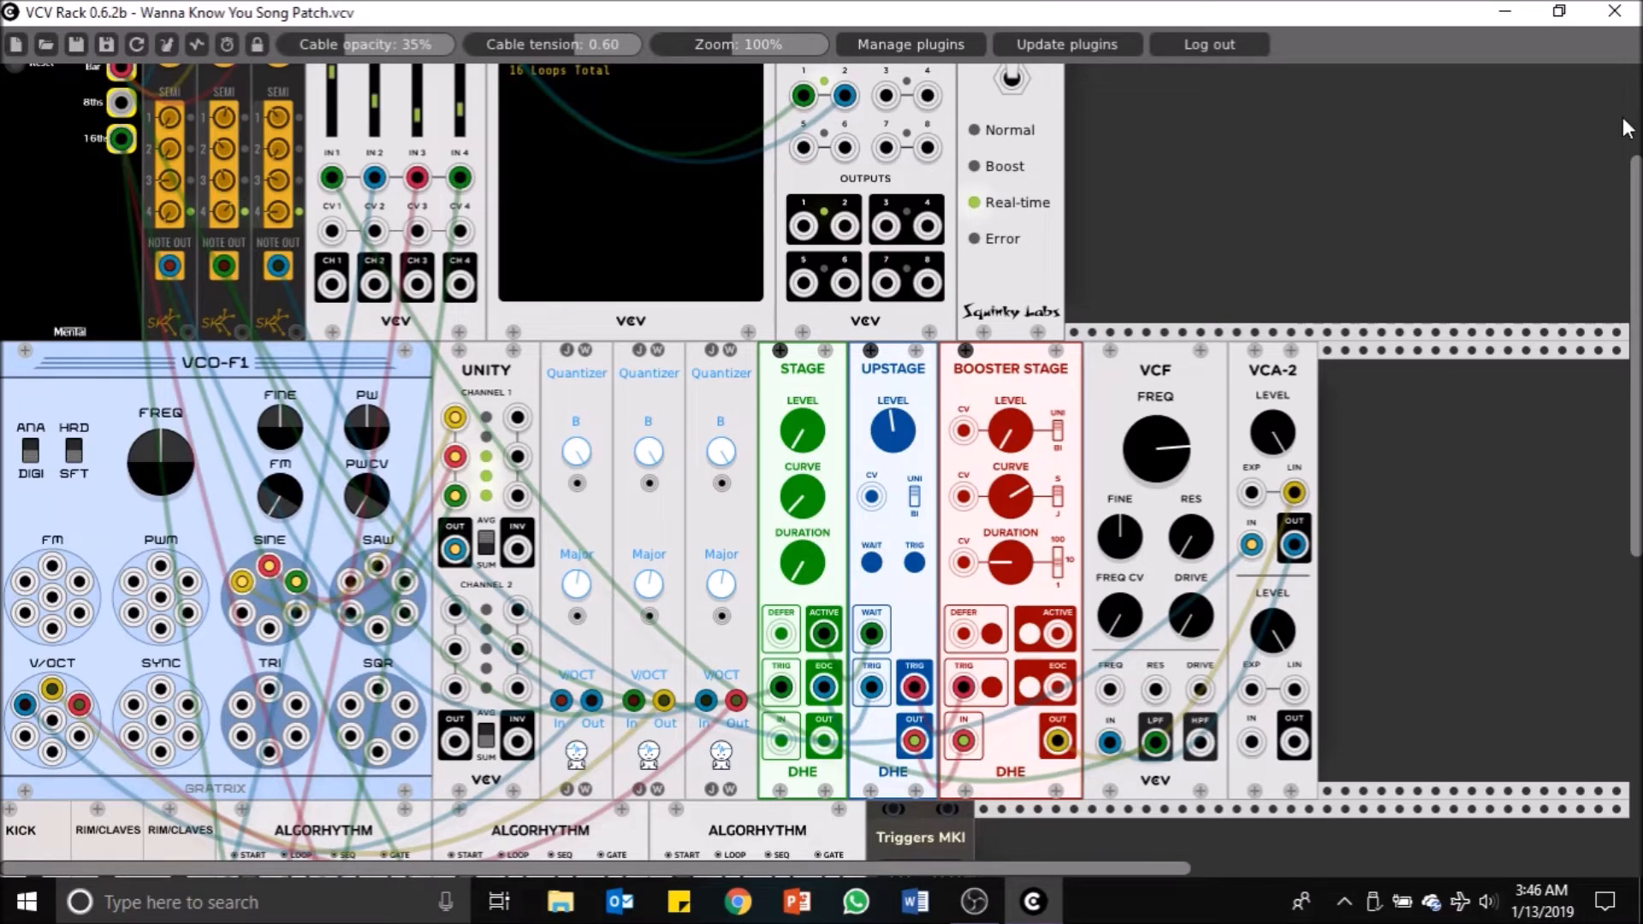
scroll(1176, 443, "down", 10)
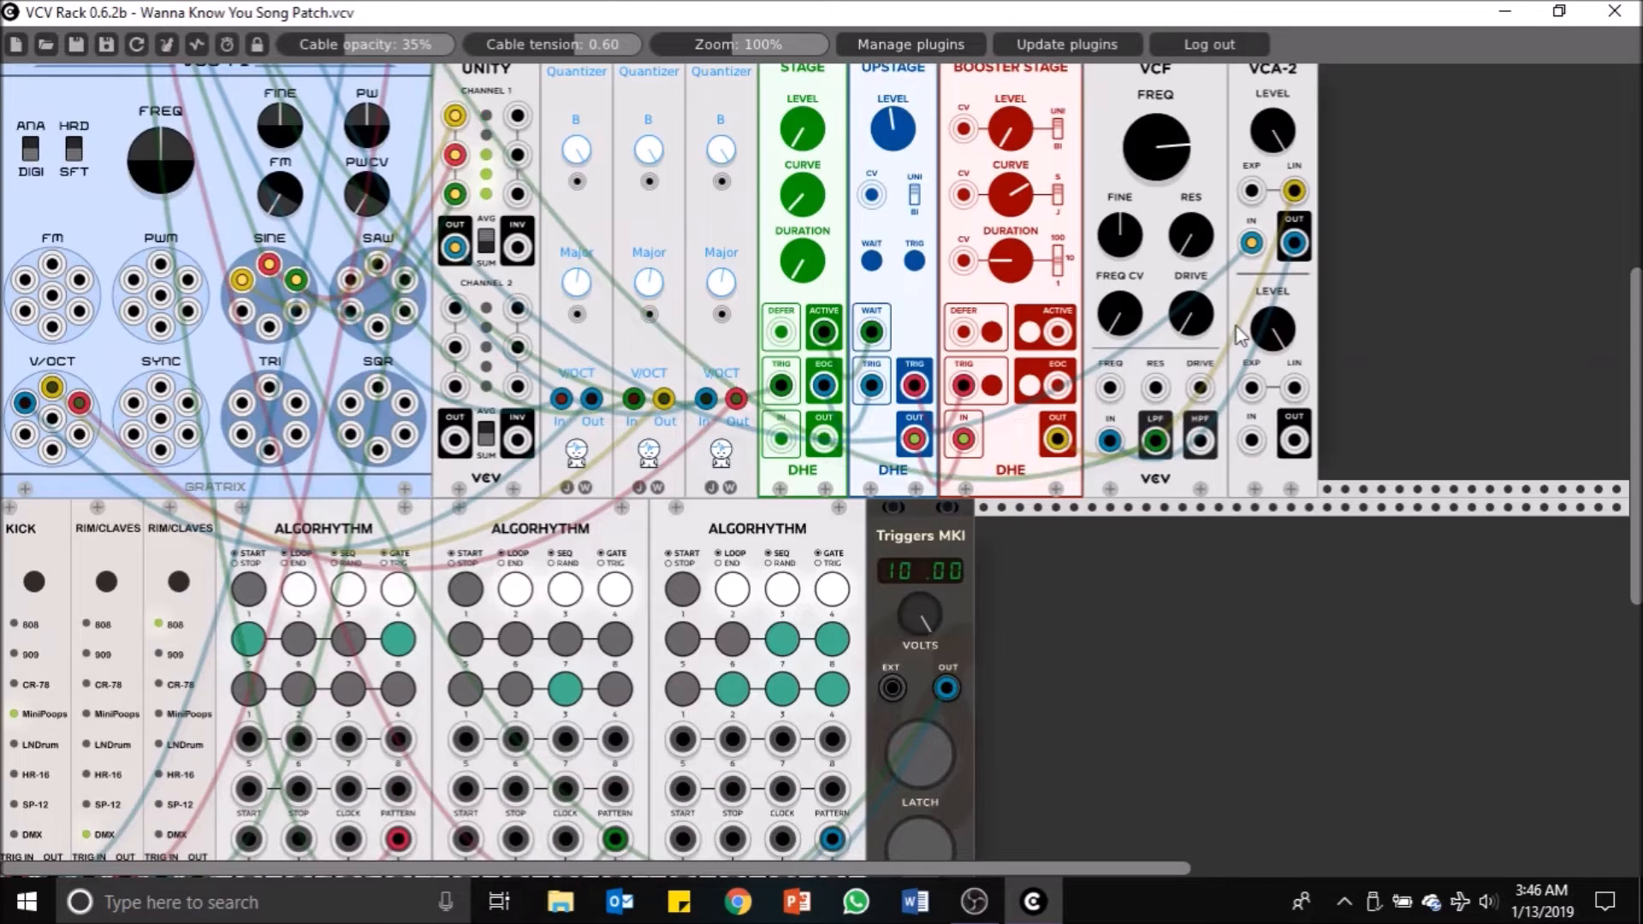
scroll(89, 441, "up", 4)
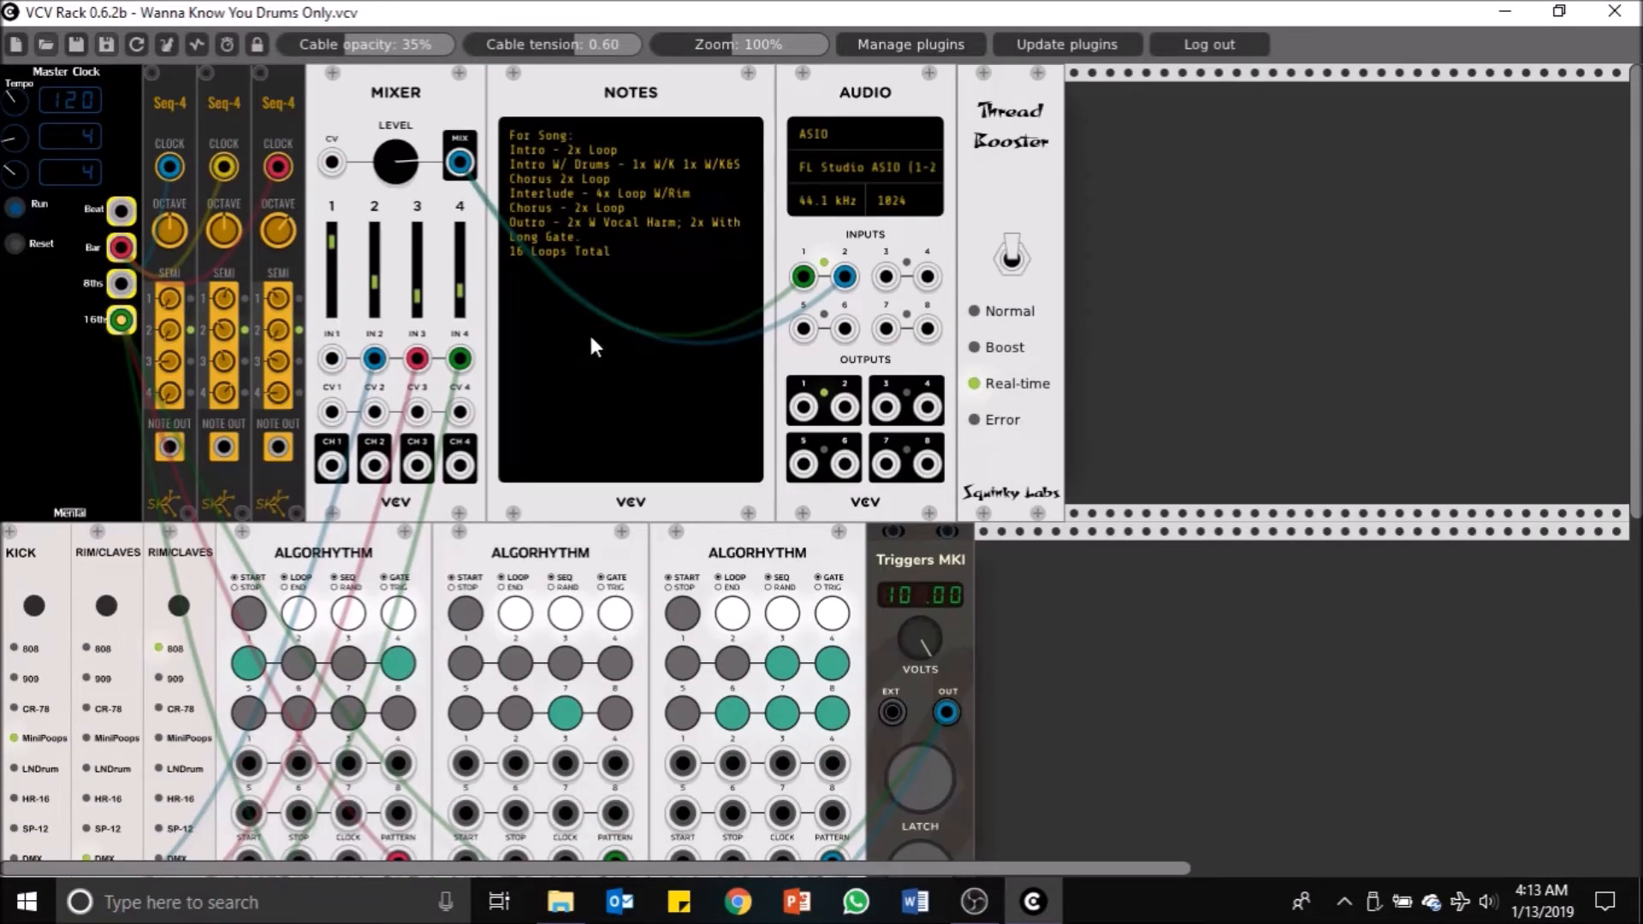
Step: Look over the Wanna Know You Drums Only patch, from the clock and mixer row to the drum, Algorhythm and Triggers MKI row
scroll(895, 565, "down", 4)
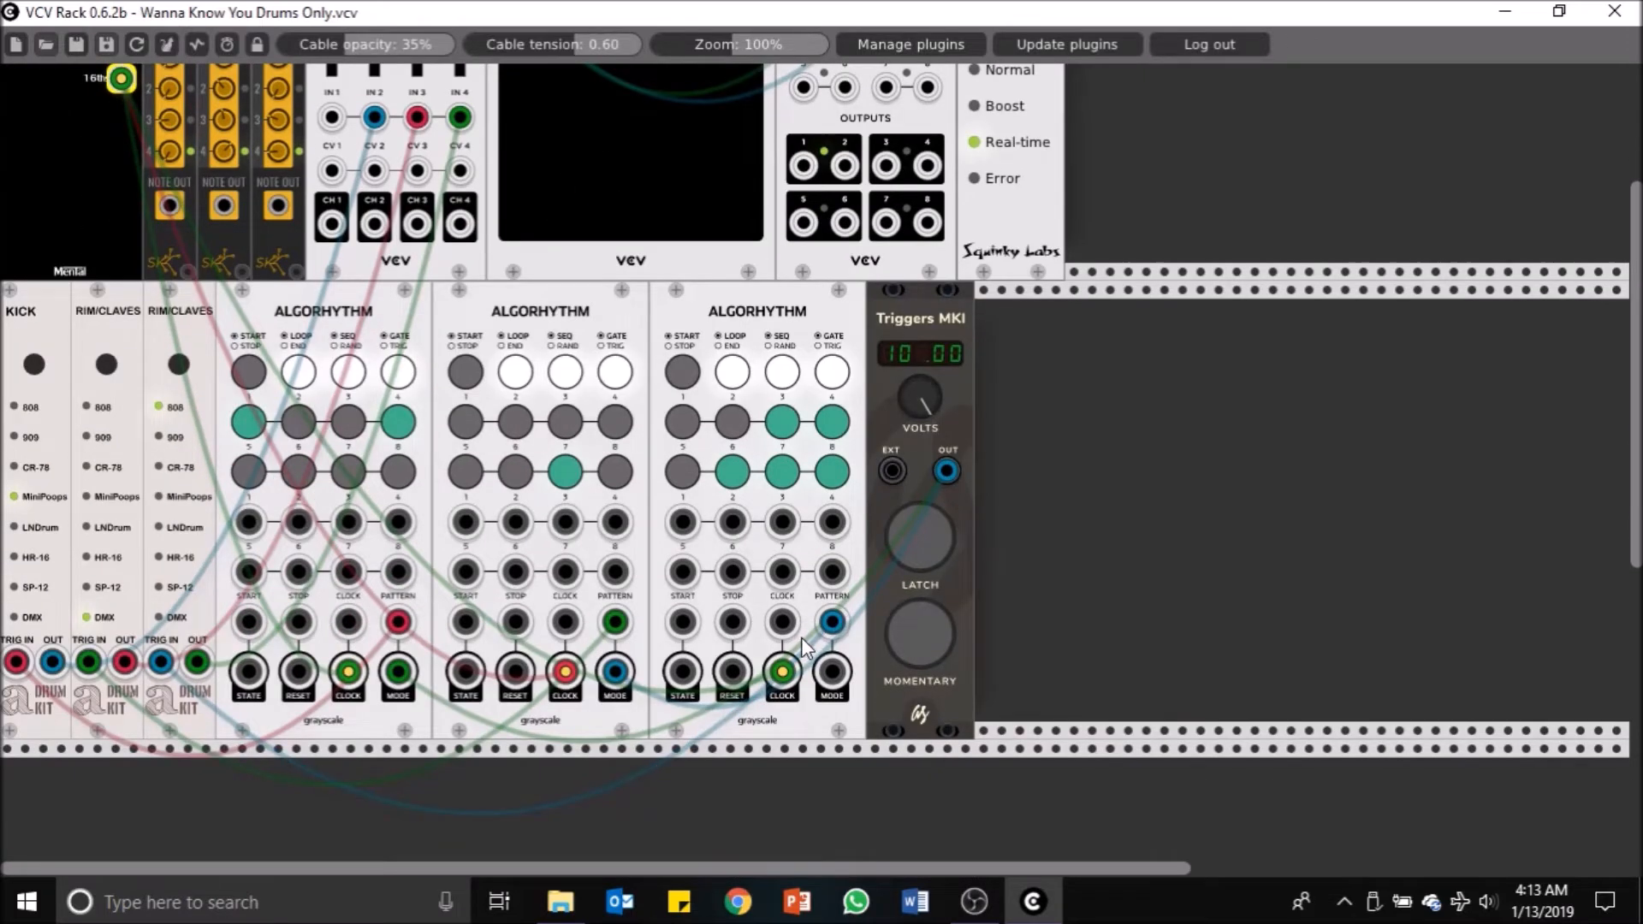
scroll(779, 565, "up", 4)
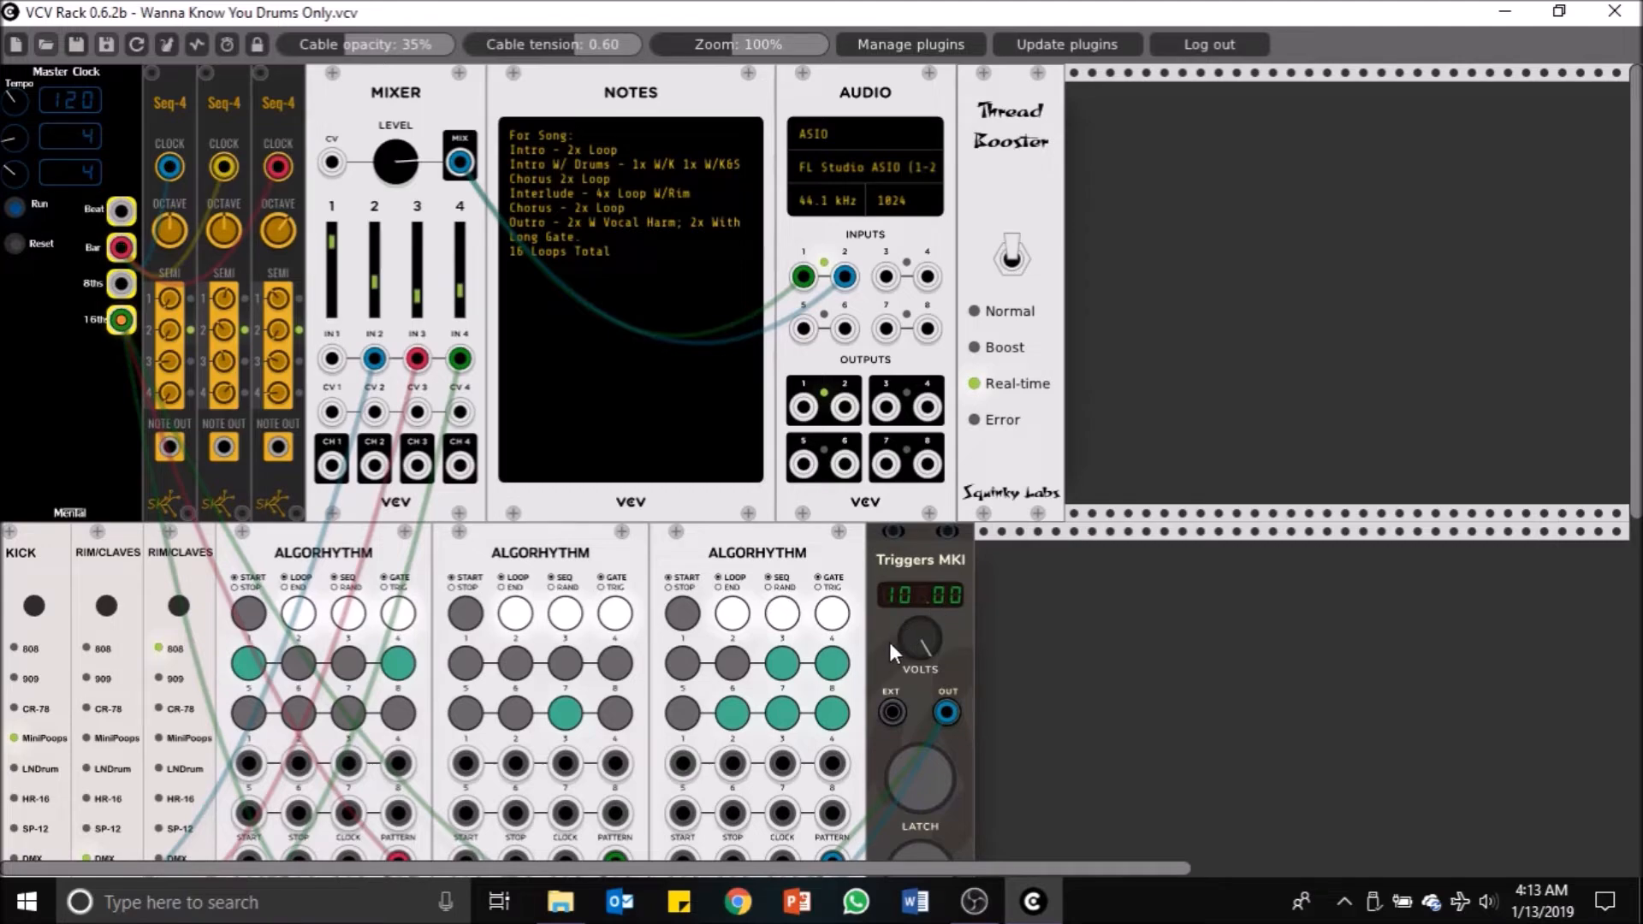
scroll(677, 671, "down", 4)
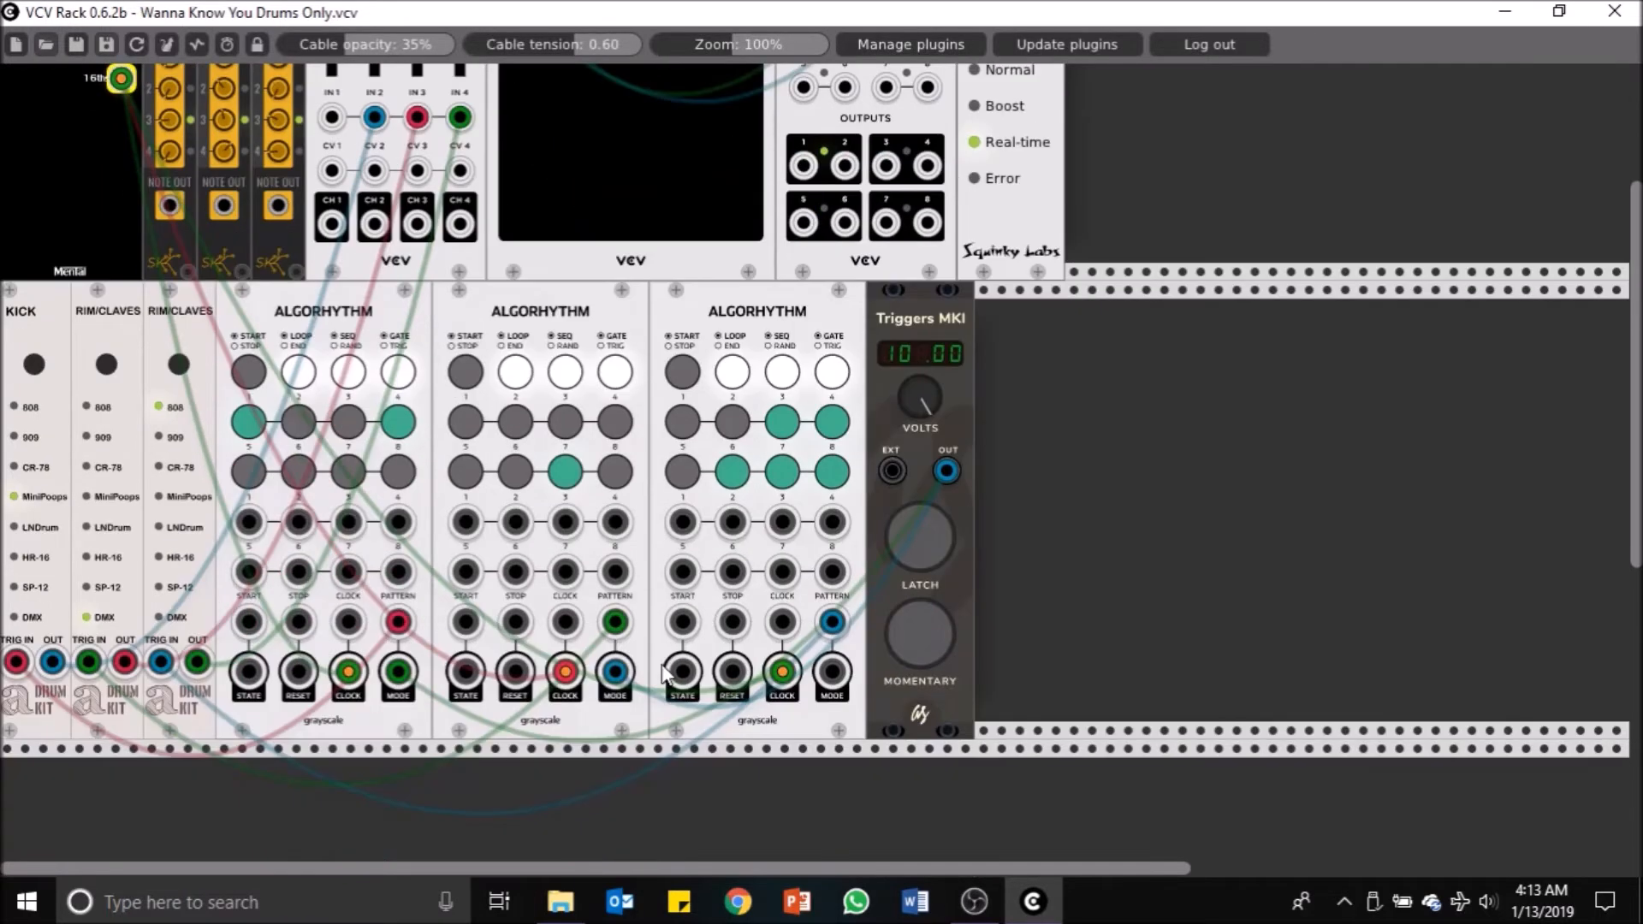
scroll(577, 629, "up", 3)
scroll(589, 623, "down", 2)
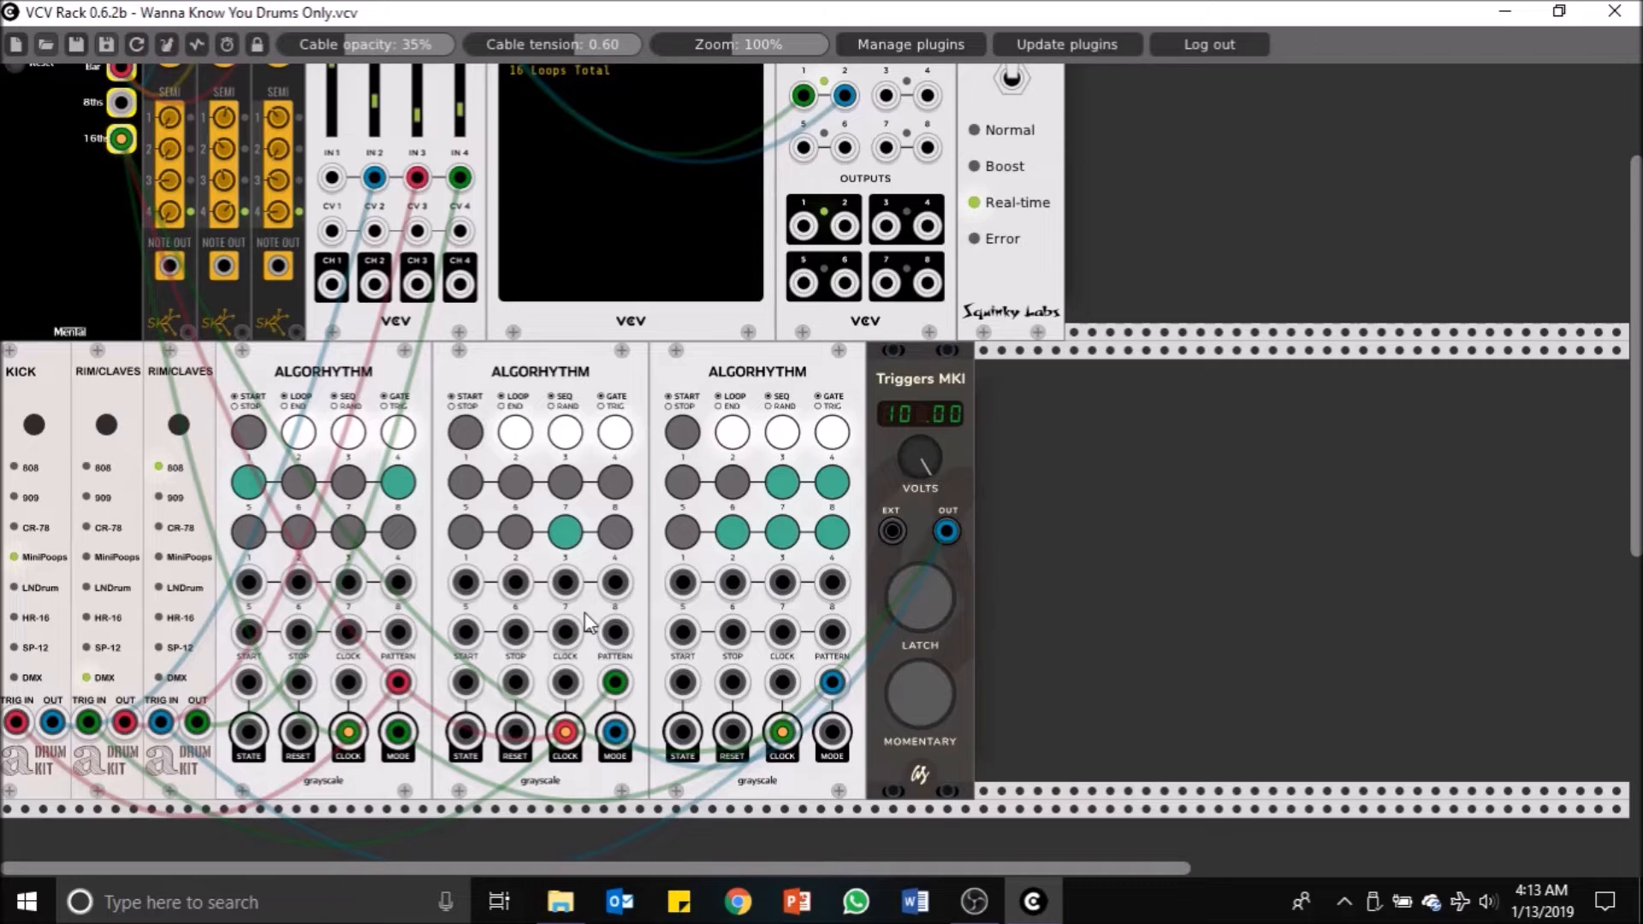
scroll(480, 539, "up", 3)
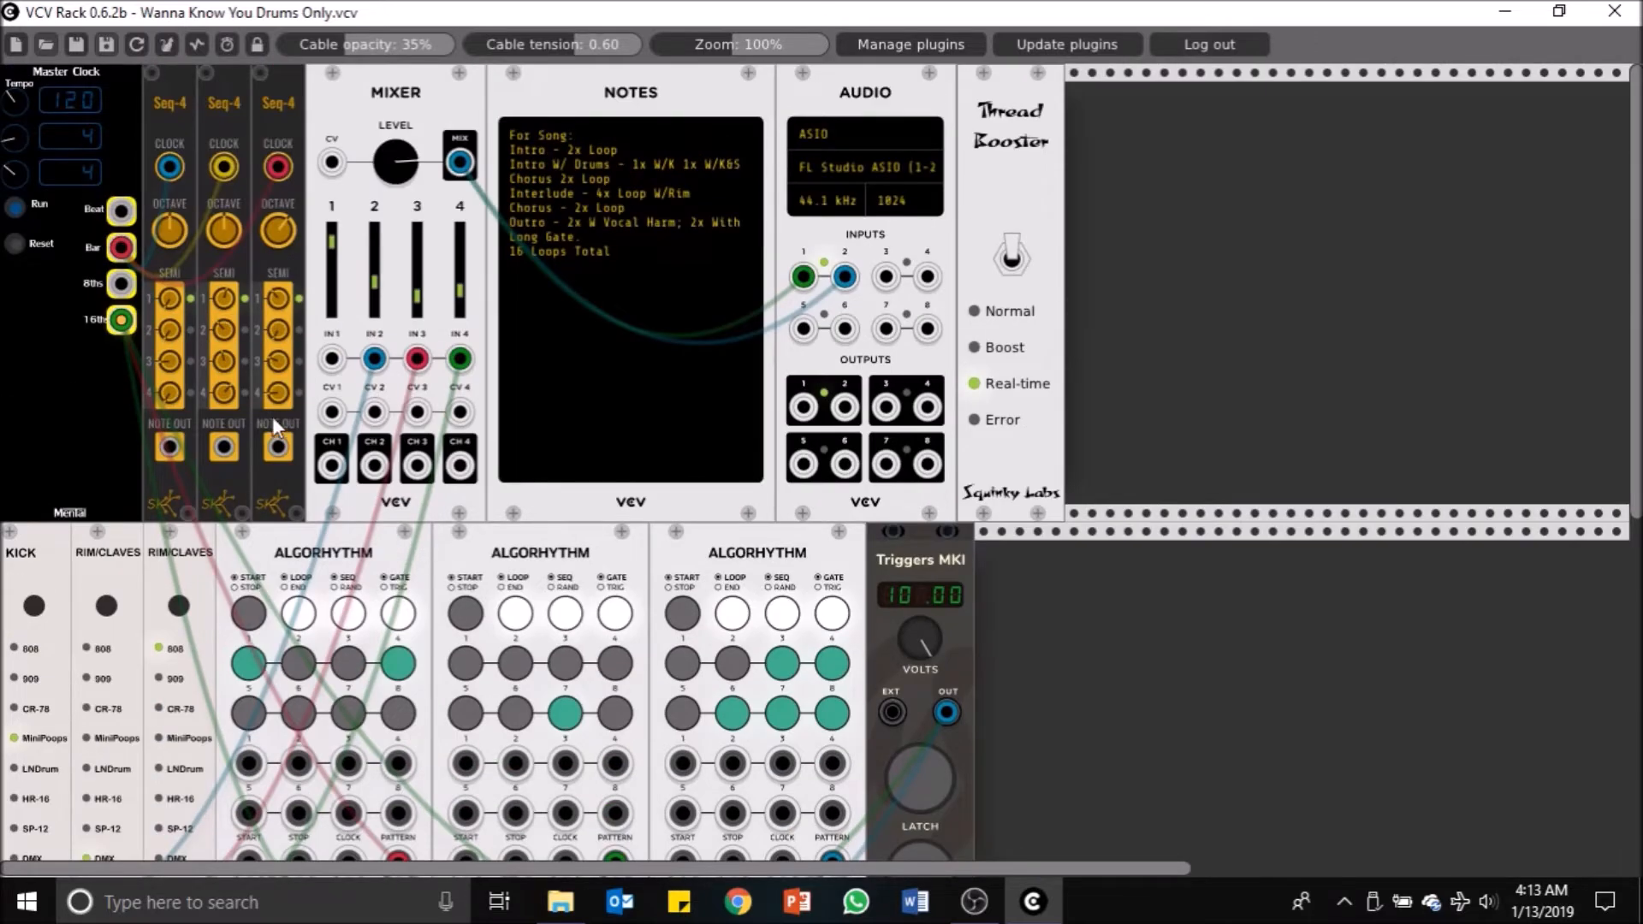
scroll(287, 479, "down", 3)
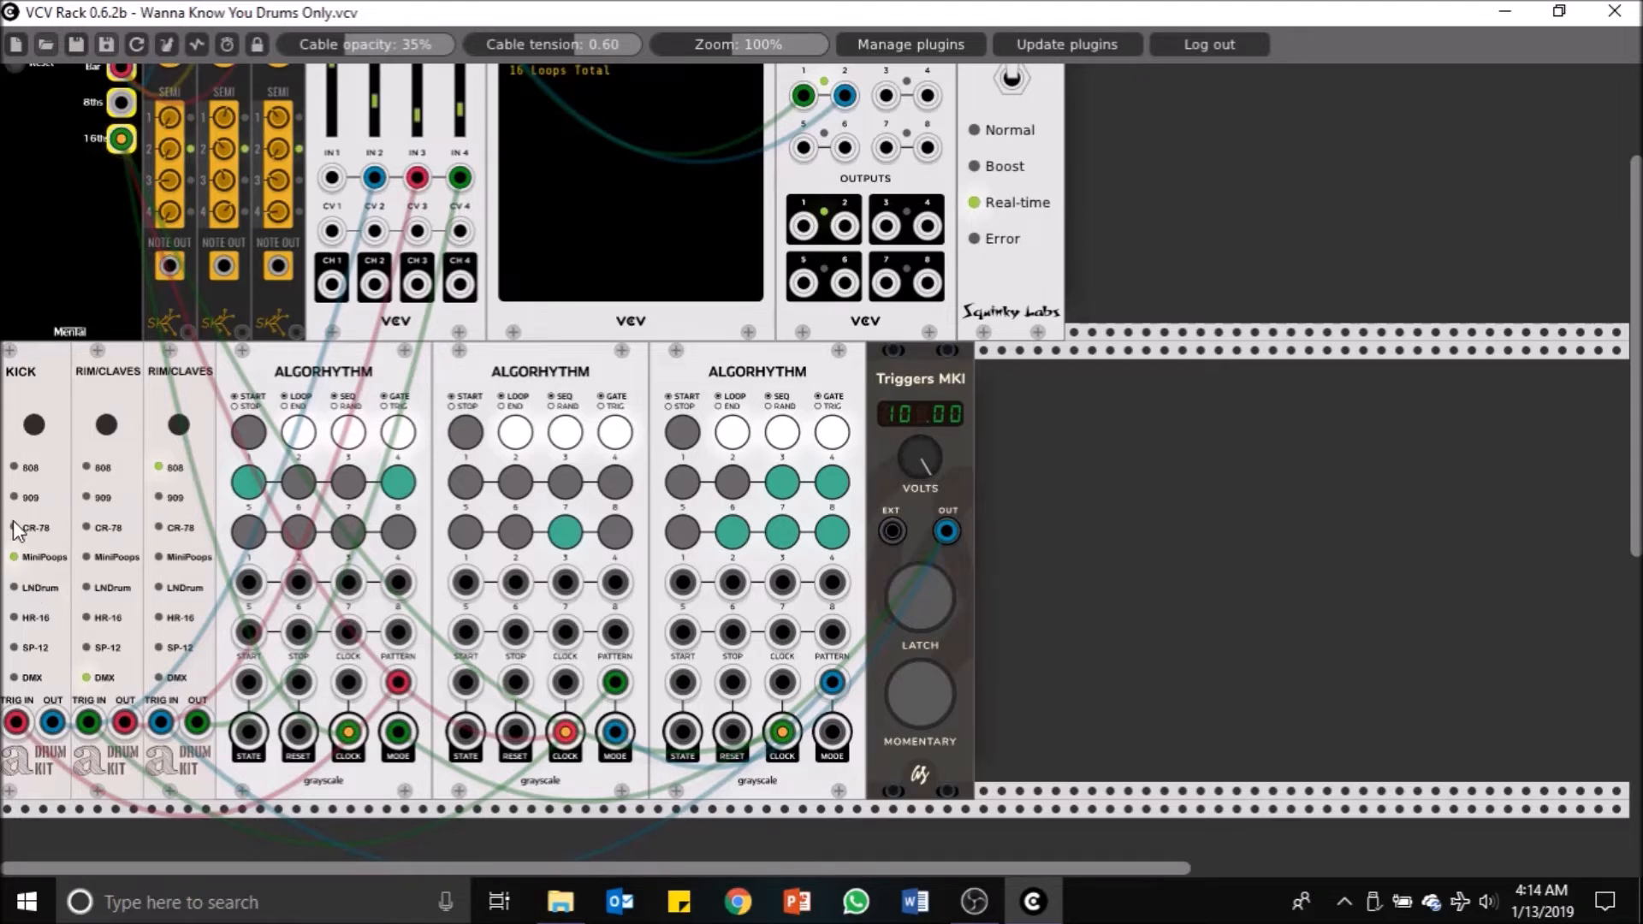
scroll(163, 365, "up", 4)
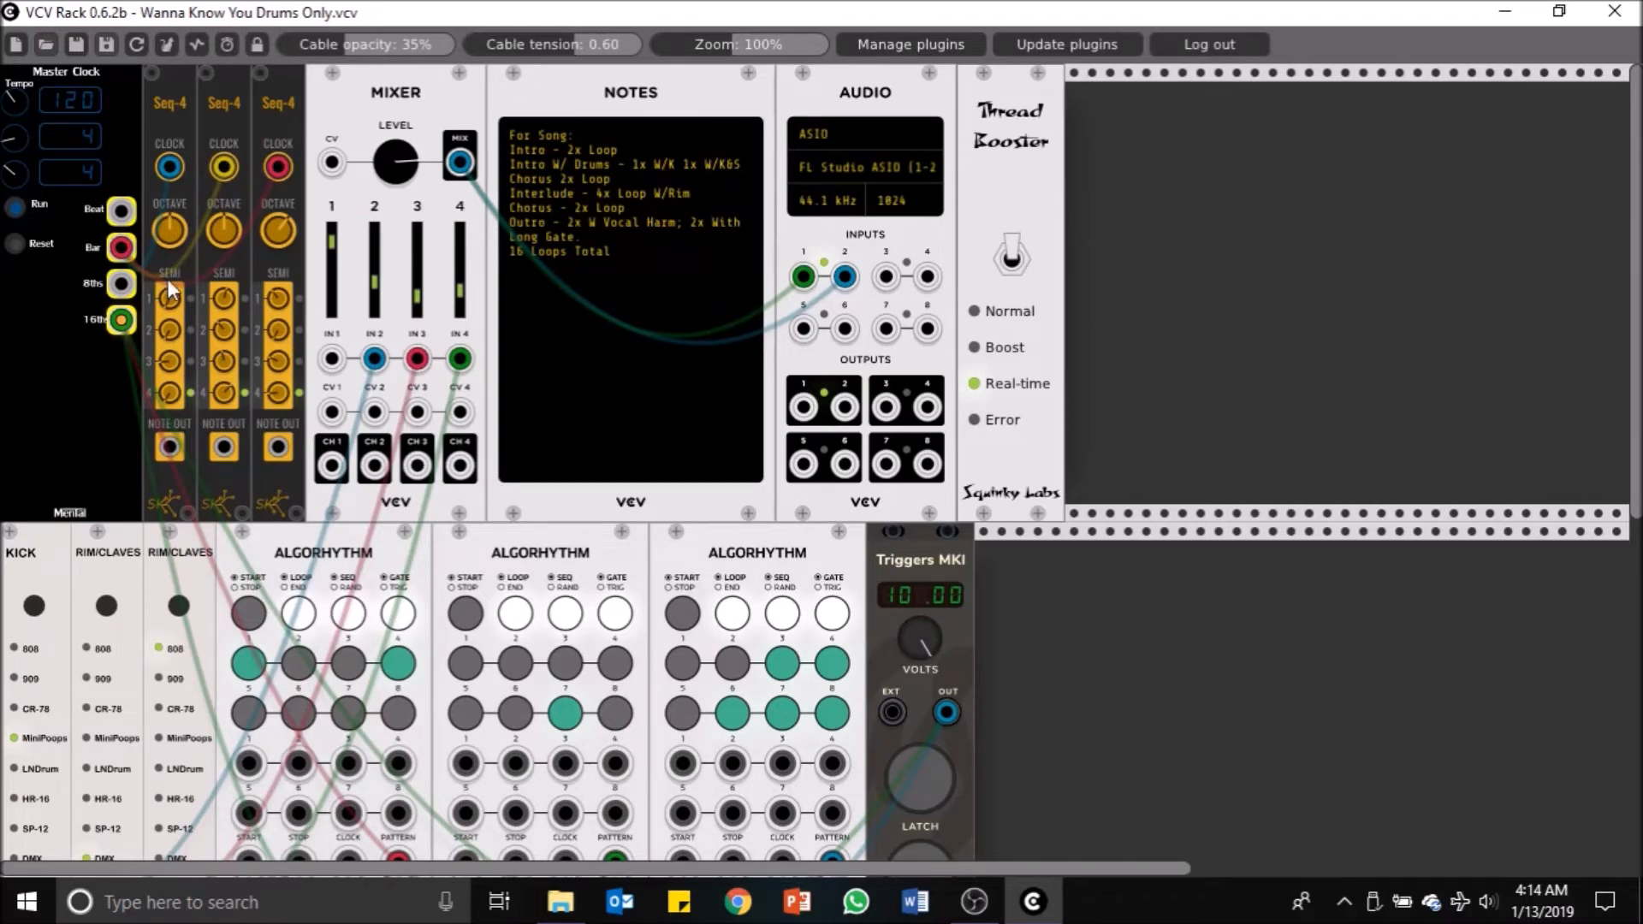
Step: Examine how the Master Clock's Bar and 16ths outputs feed the Seq-4 and Algorhythm modules
scroll(198, 351, "down", 7)
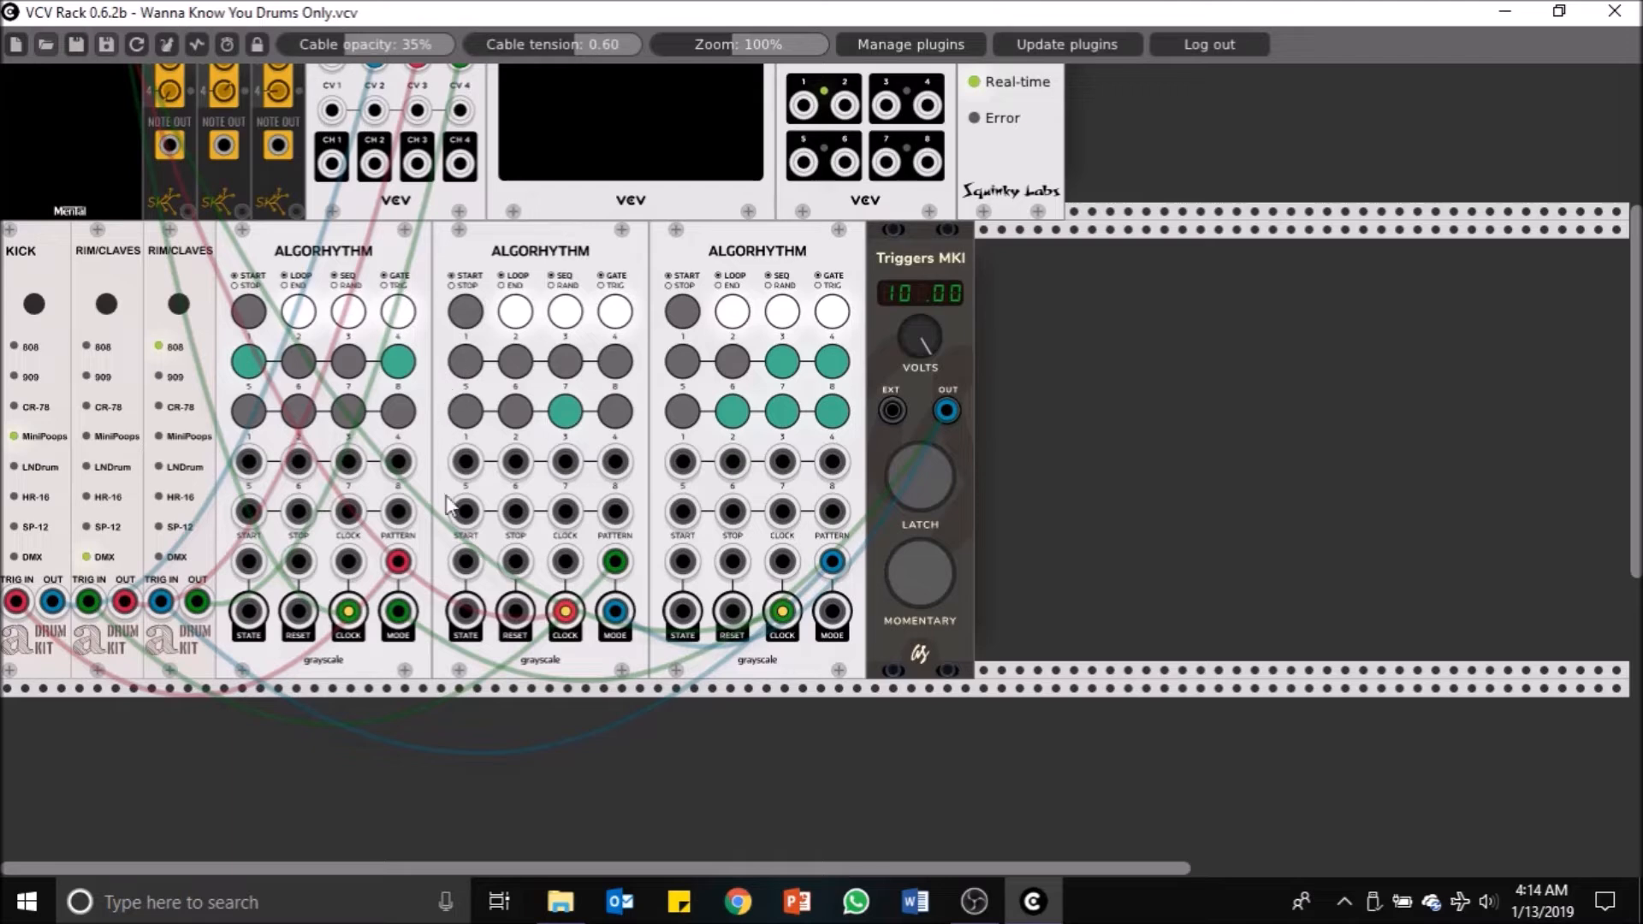
scroll(561, 314, "up", 2)
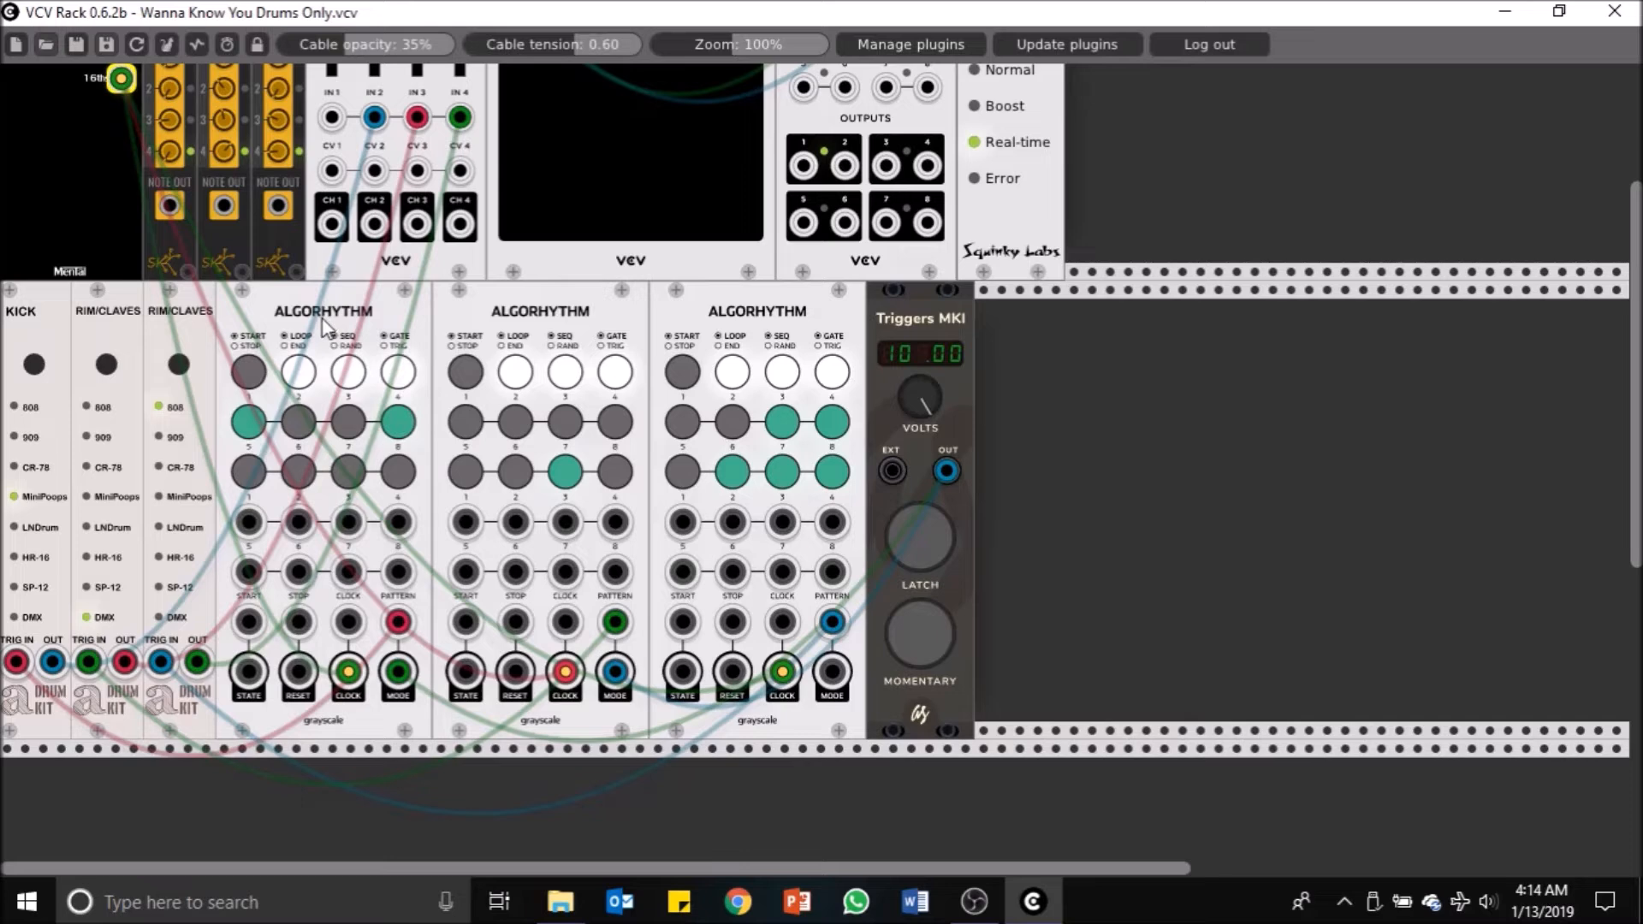
scroll(464, 370, "up", 3)
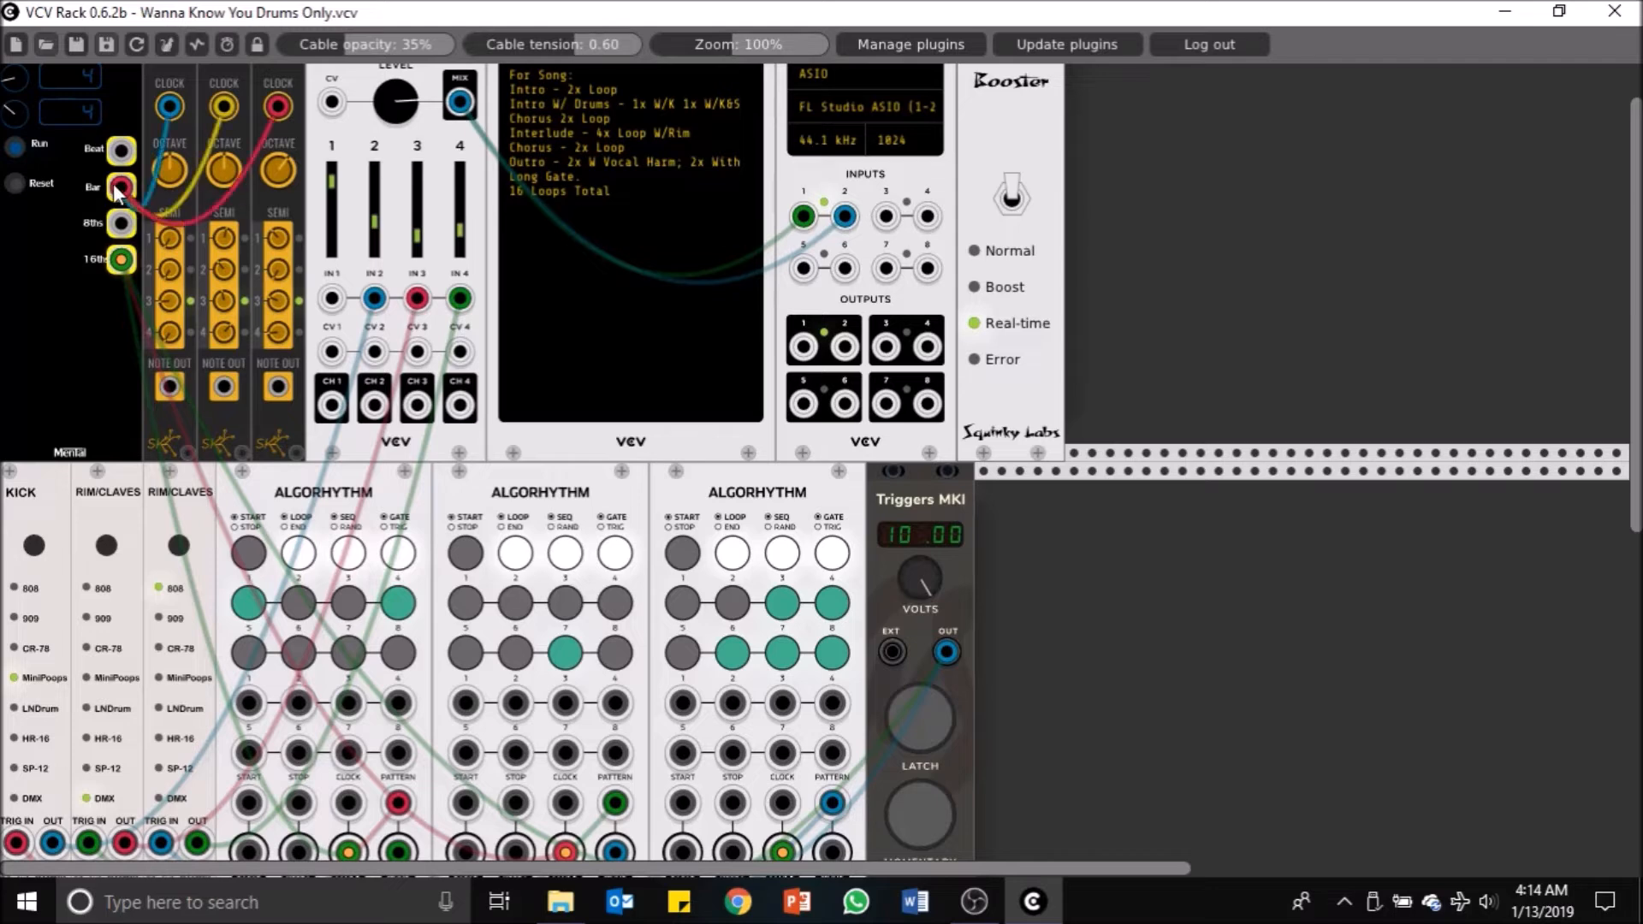
scroll(91, 192, "up", 1)
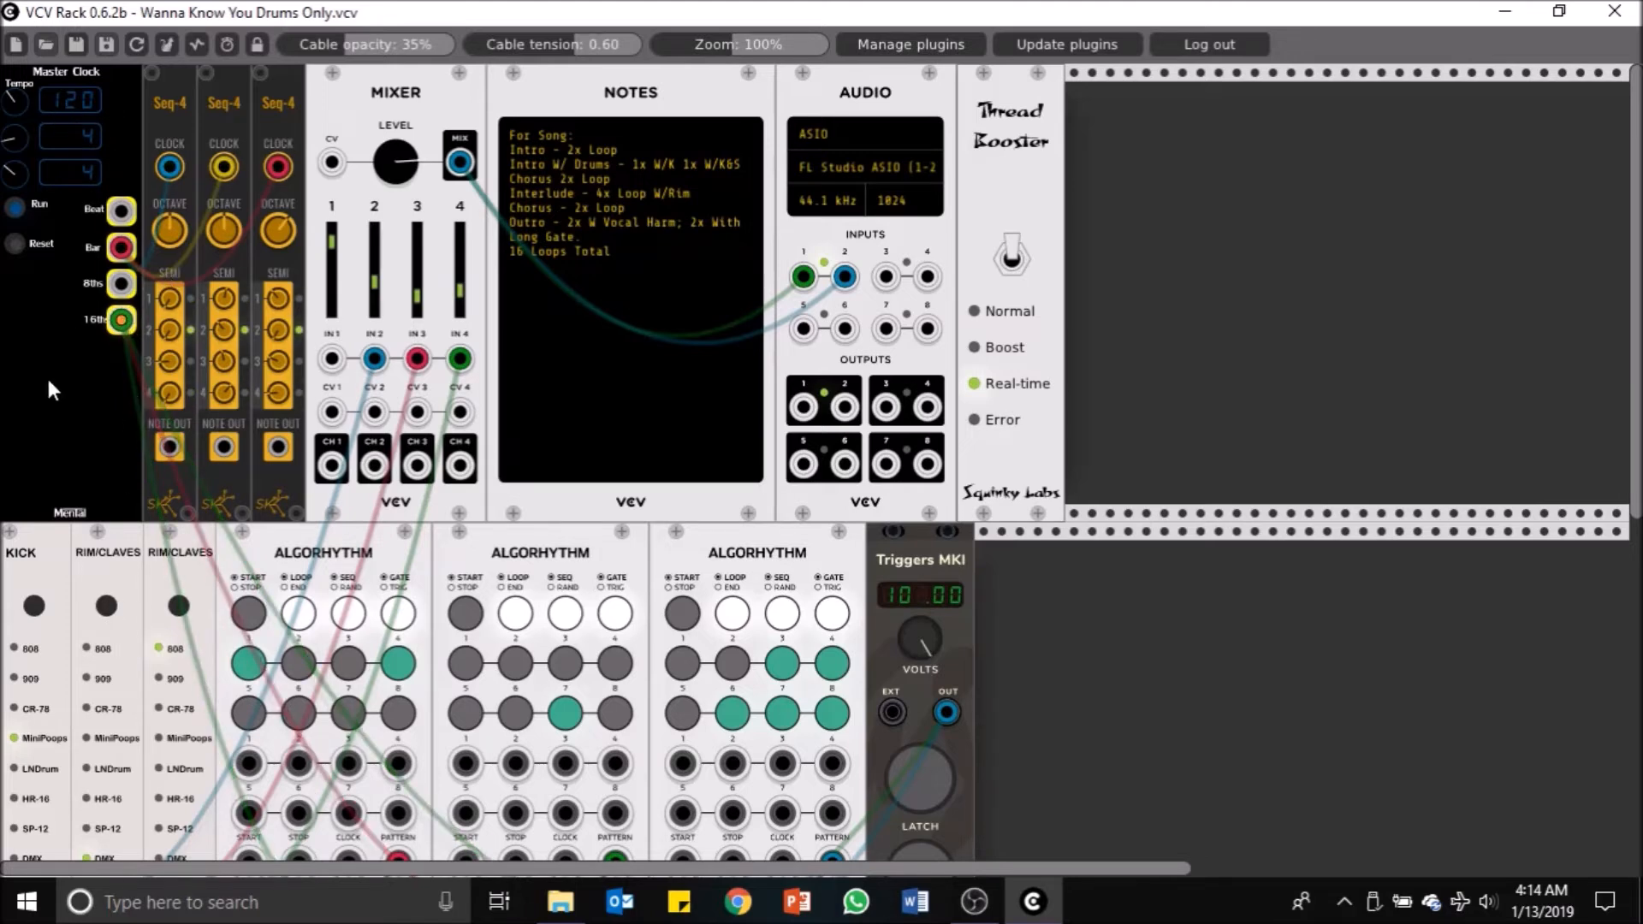
Step: Activate START on the first and second Algorhythm sequencers
scroll(100, 474, "down", 3)
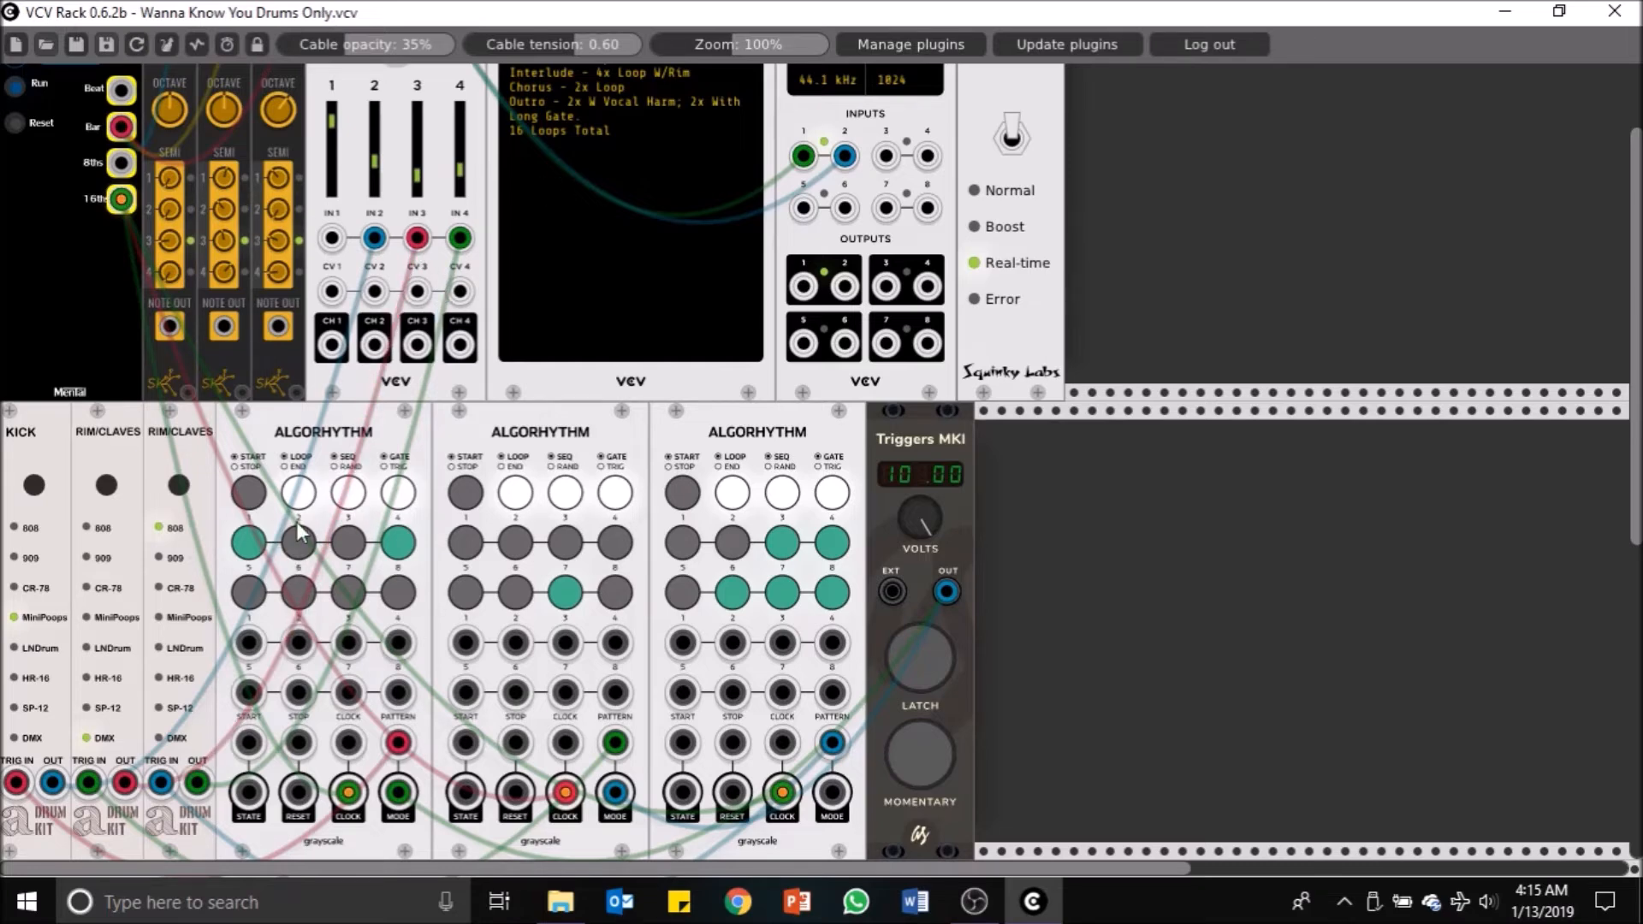
scroll(300, 513, "down", 2)
left_click(249, 434)
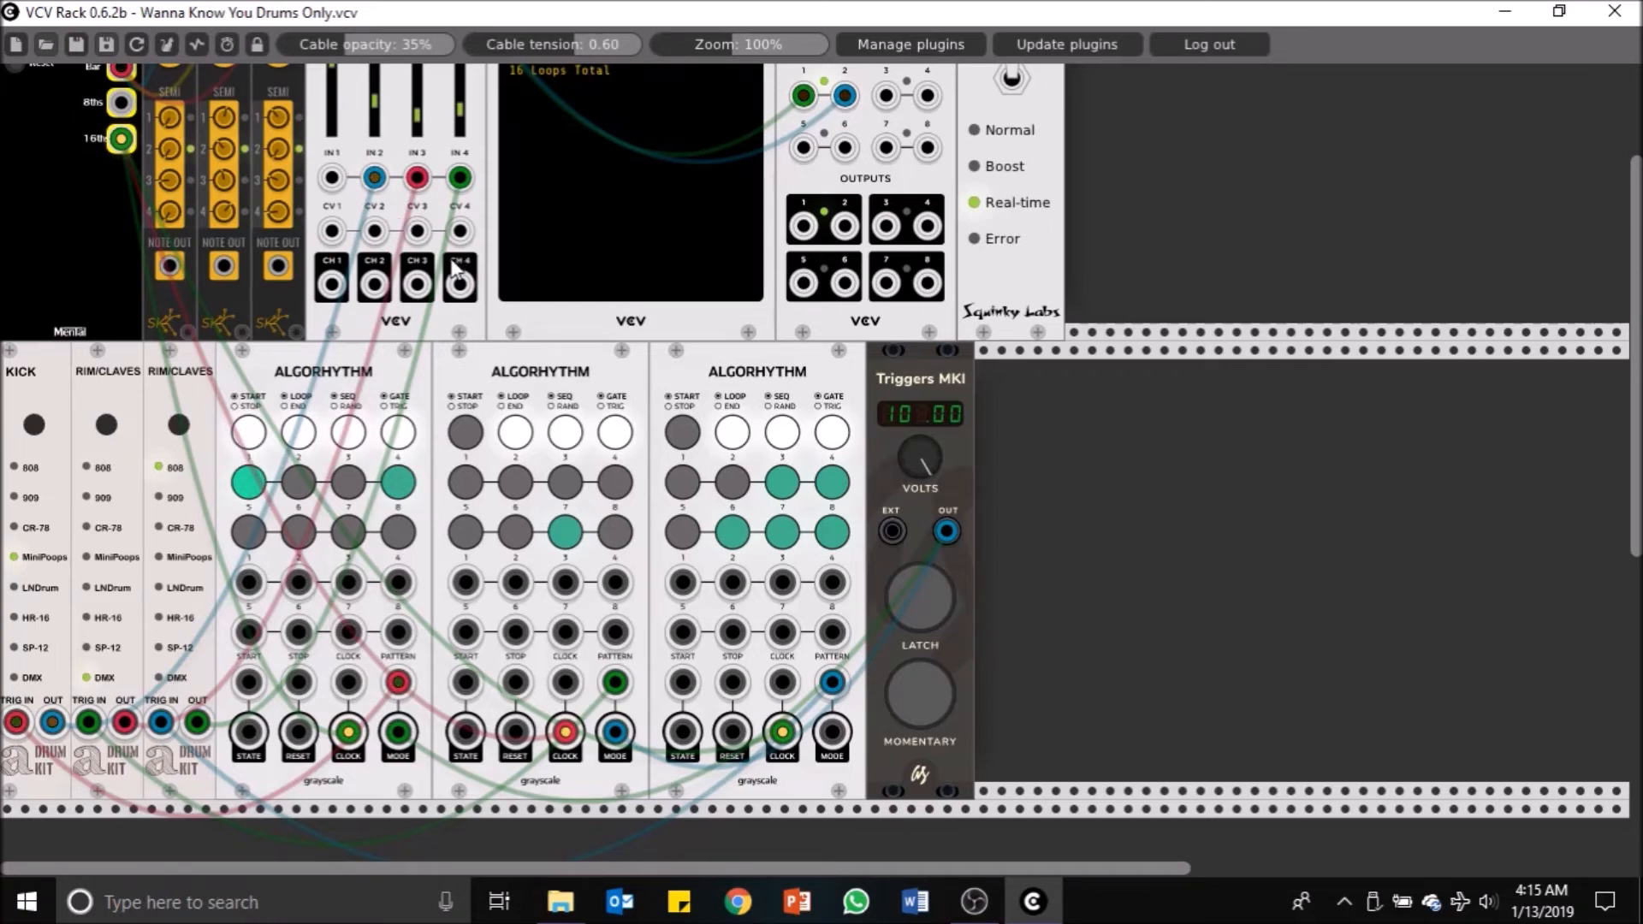
left_click(471, 435)
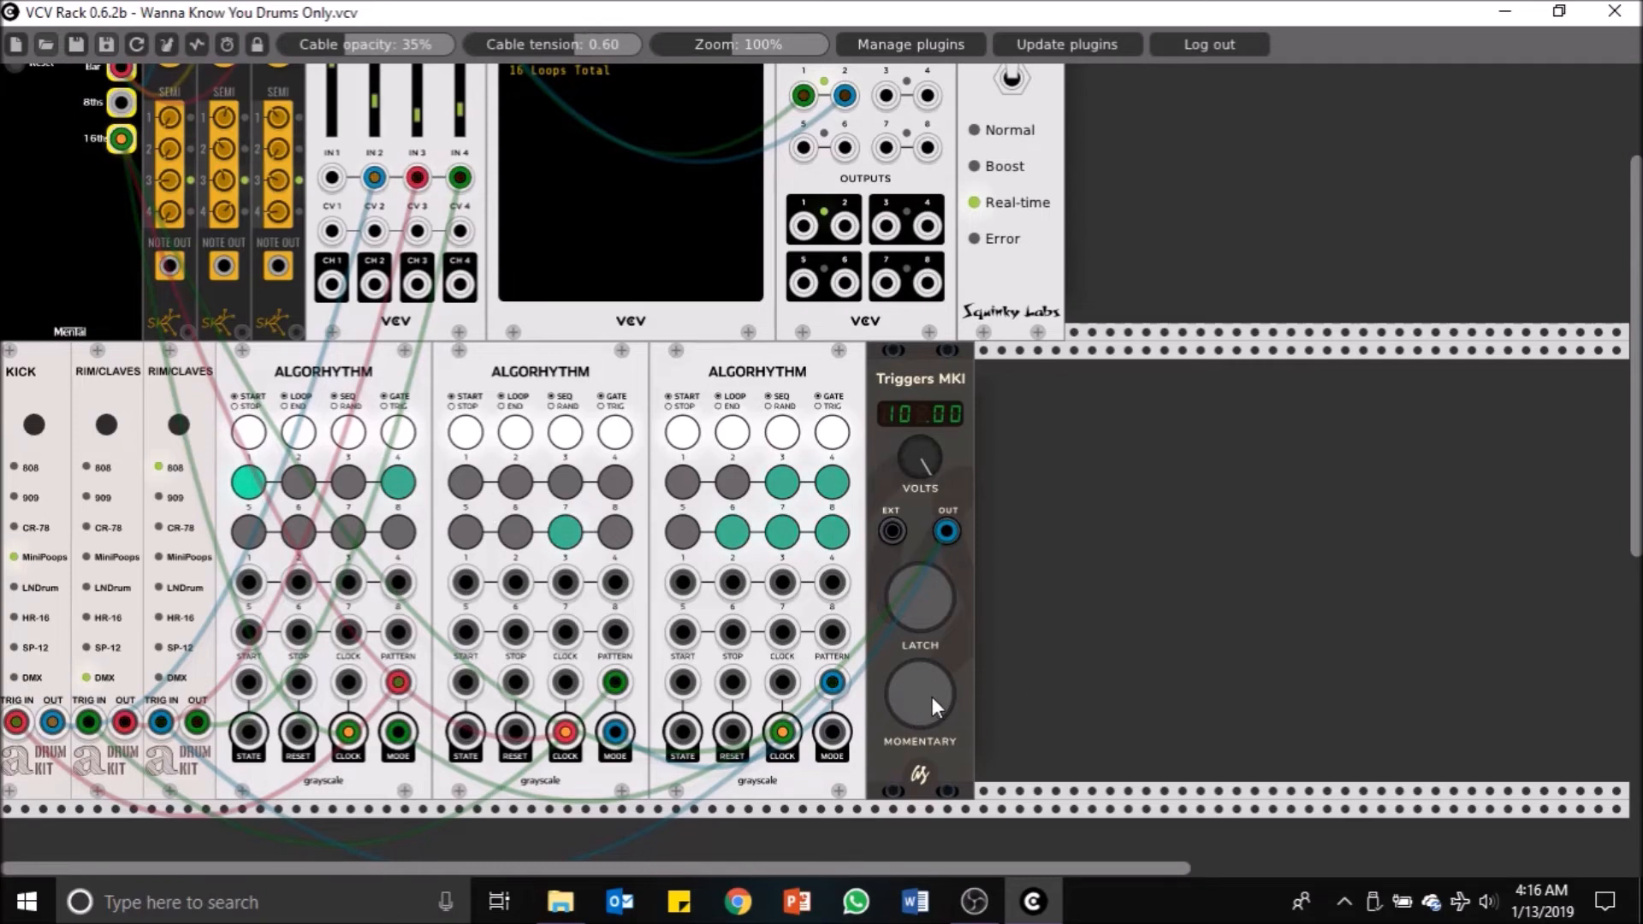
Step: Fire the Triggers MKI's momentary trigger and patch a cable into the third Algorhythm's MODE jack
left_click_drag(925, 705, 917, 711)
left_click_drag(917, 709, 928, 707)
left_click_drag(401, 736, 837, 752)
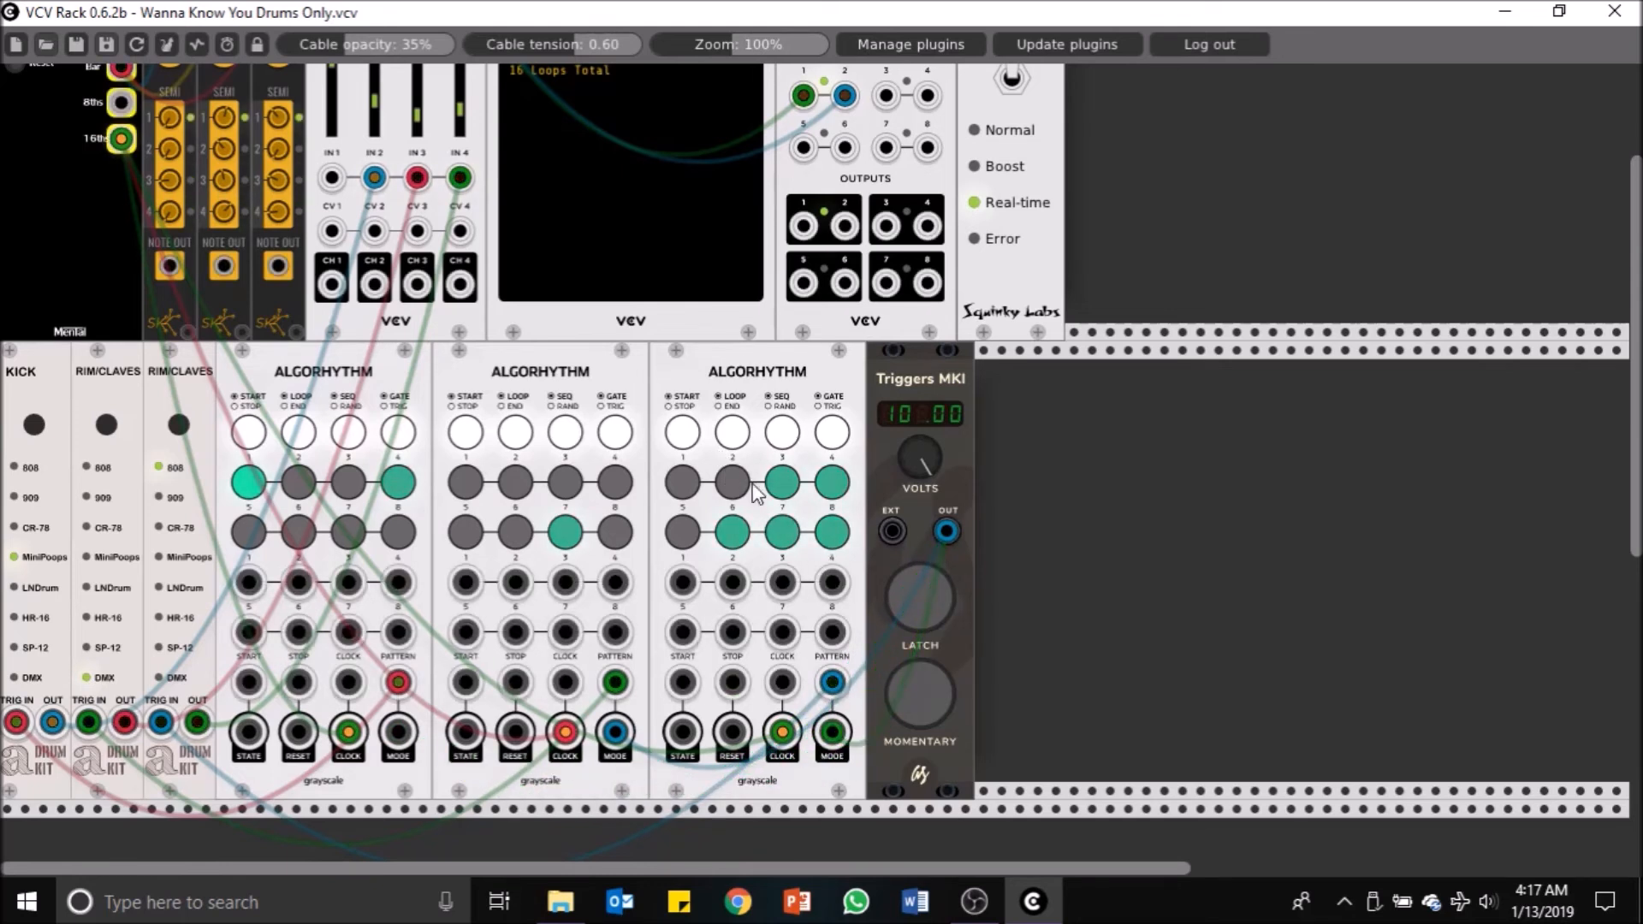
left_click(923, 698)
Step: Examine how the Algorhythm sequencers, the Kick and Rim/Claves drum modules and the mixer inputs are wired together
scroll(509, 629, "up", 3)
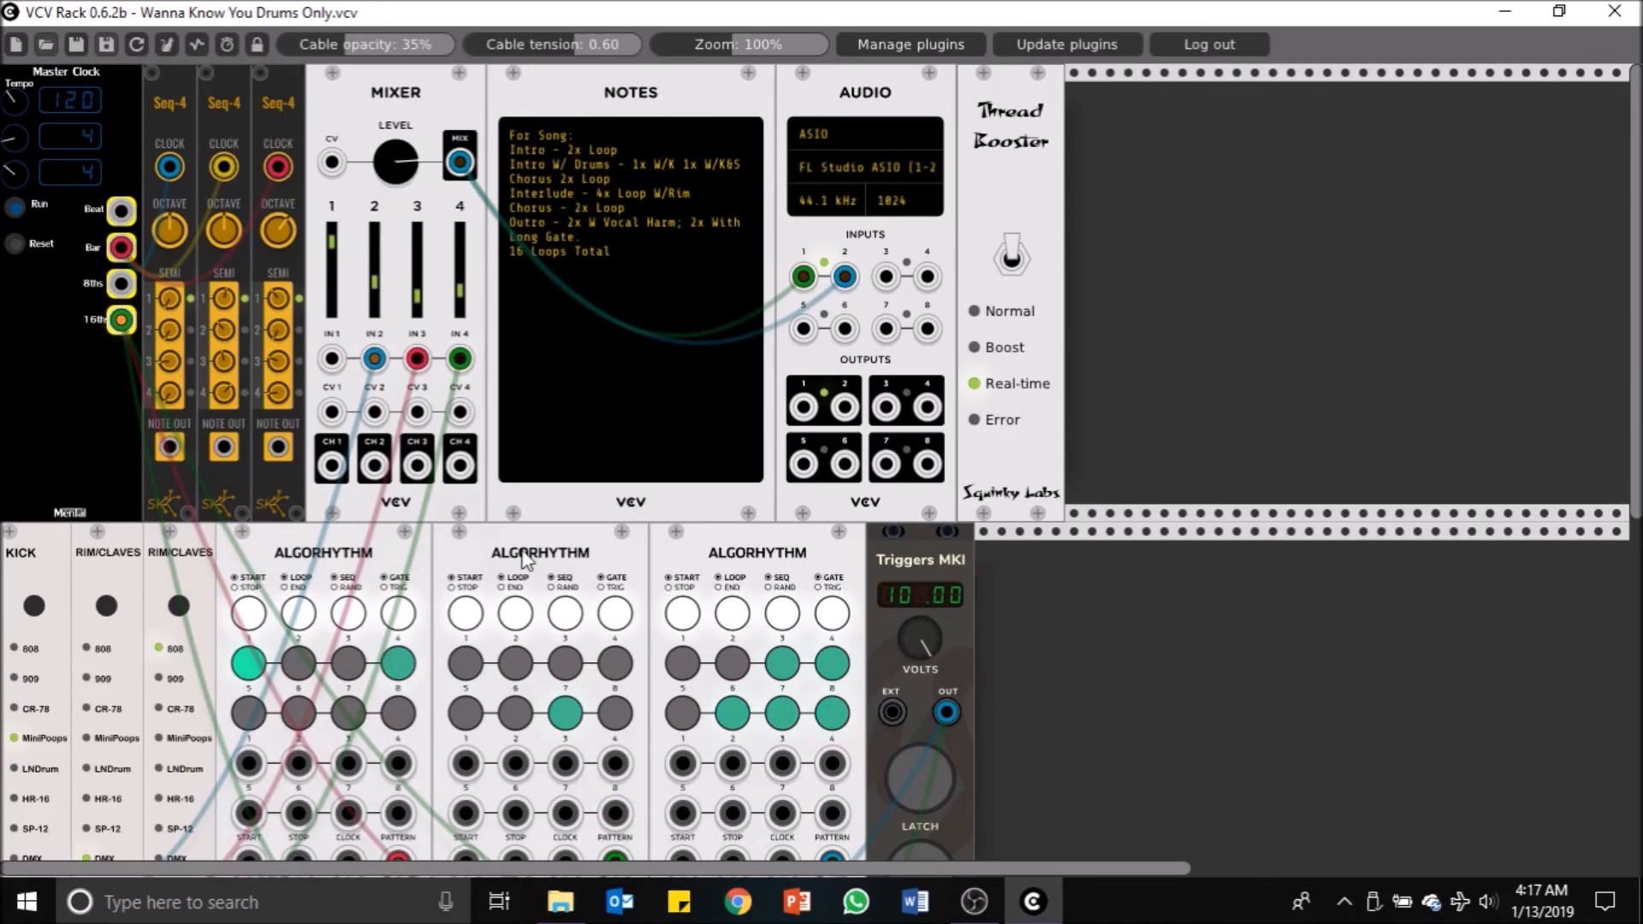
scroll(517, 565, "down", 2)
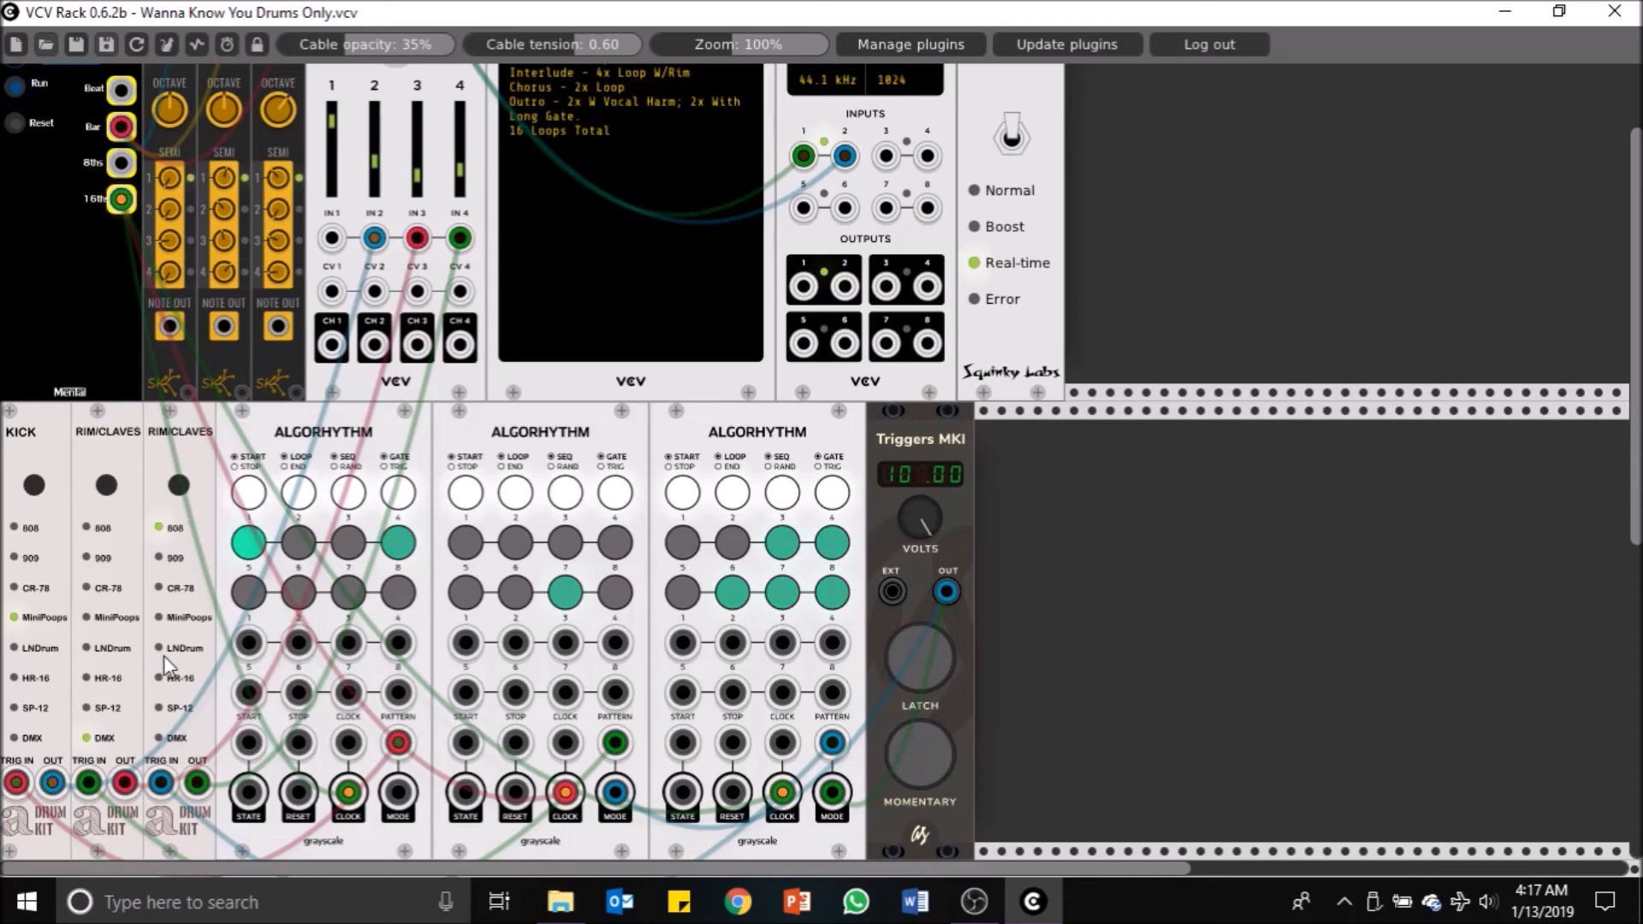
scroll(172, 676, "down", 1)
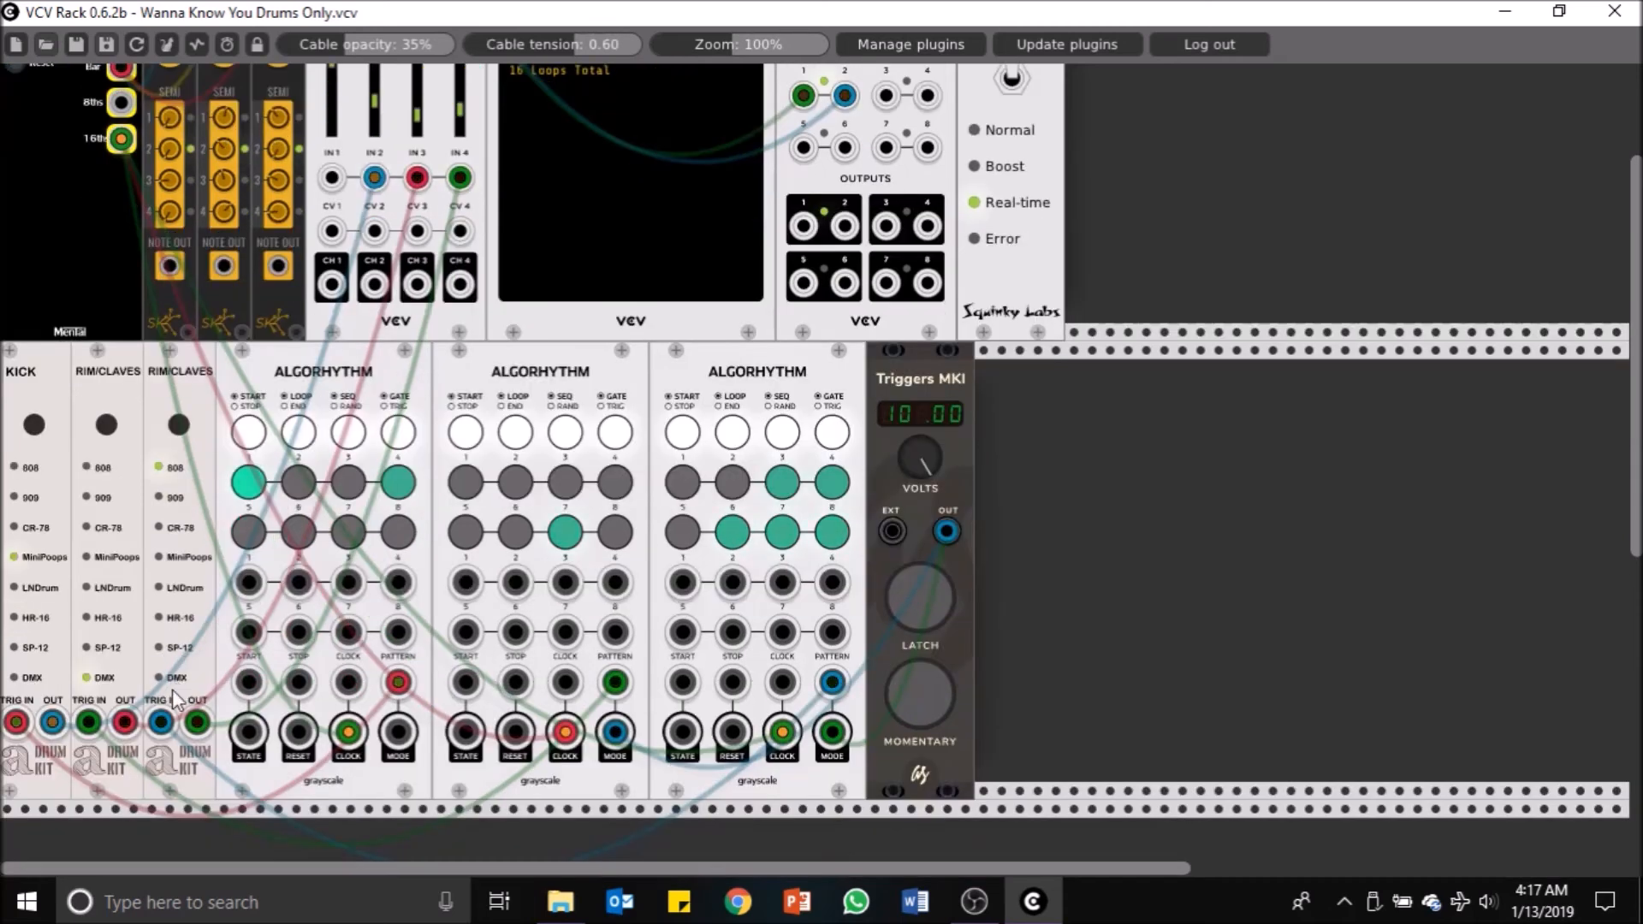
scroll(177, 683, "down", 1)
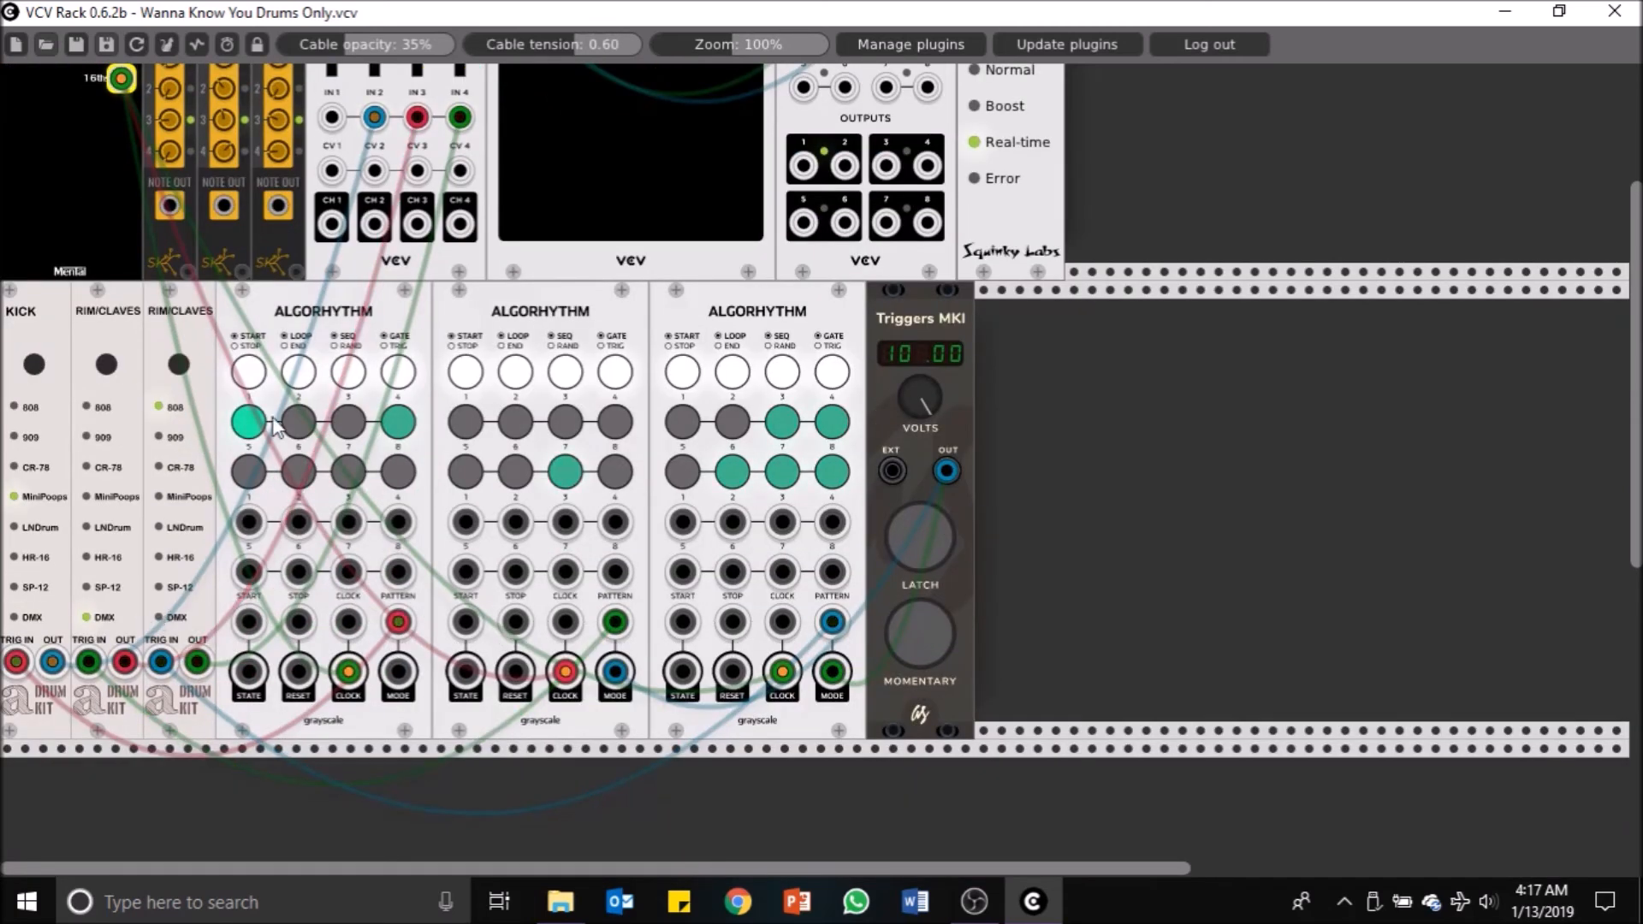